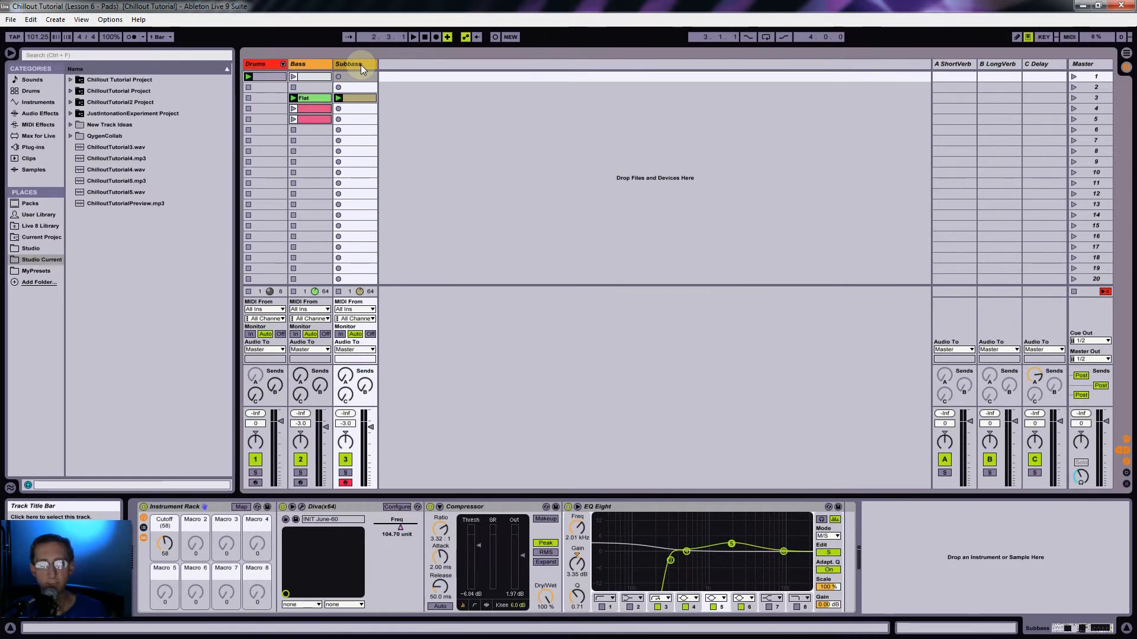
Step: Insert a second Compressor before the Subbass track's EQ Eight and sidechain it from Drums using the Kick Post FX signal
click(37, 112)
mouse_move(100, 159)
mouse_down()
mouse_move(426, 363)
mouse_move(430, 500)
mouse_move(413, 539)
mouse_move(560, 542)
mouse_up()
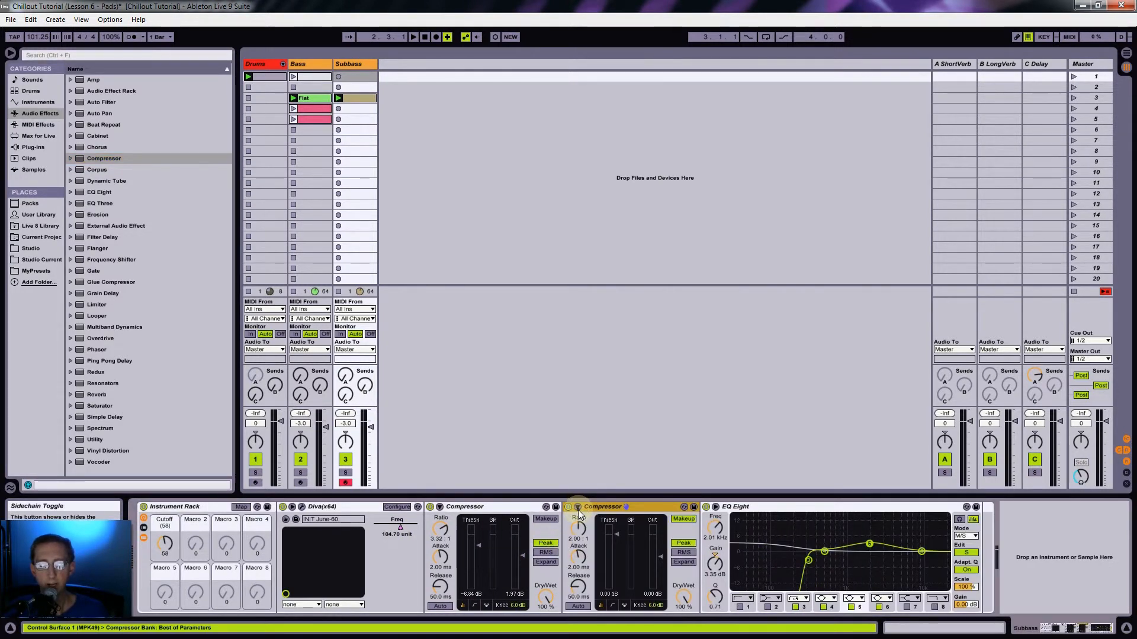
click(577, 508)
click(585, 535)
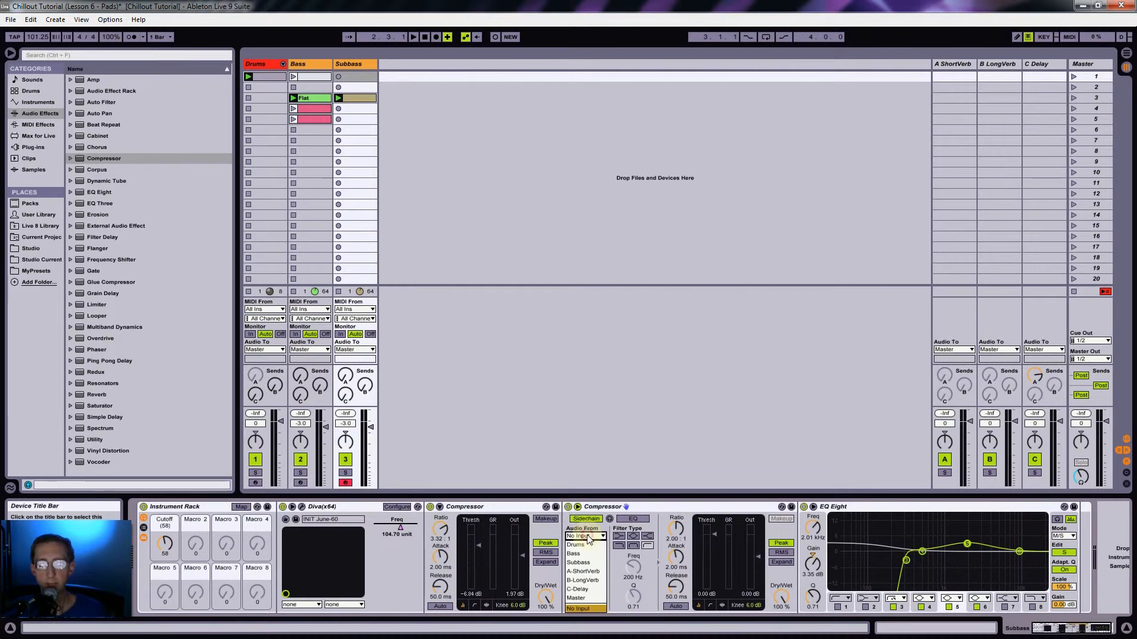
click(583, 545)
click(585, 545)
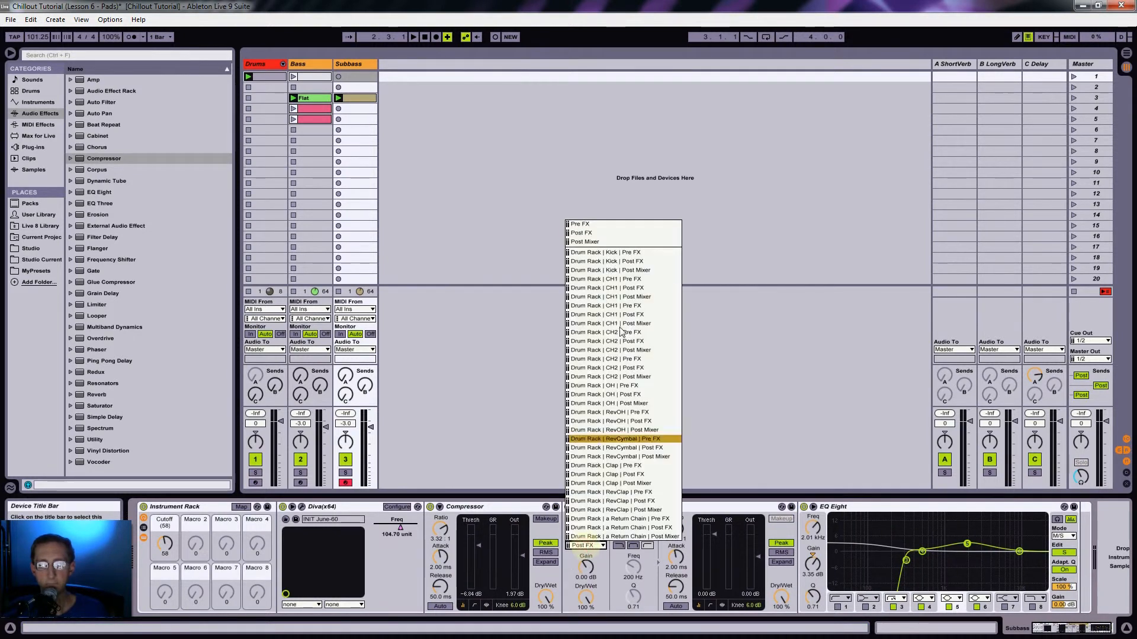
click(609, 261)
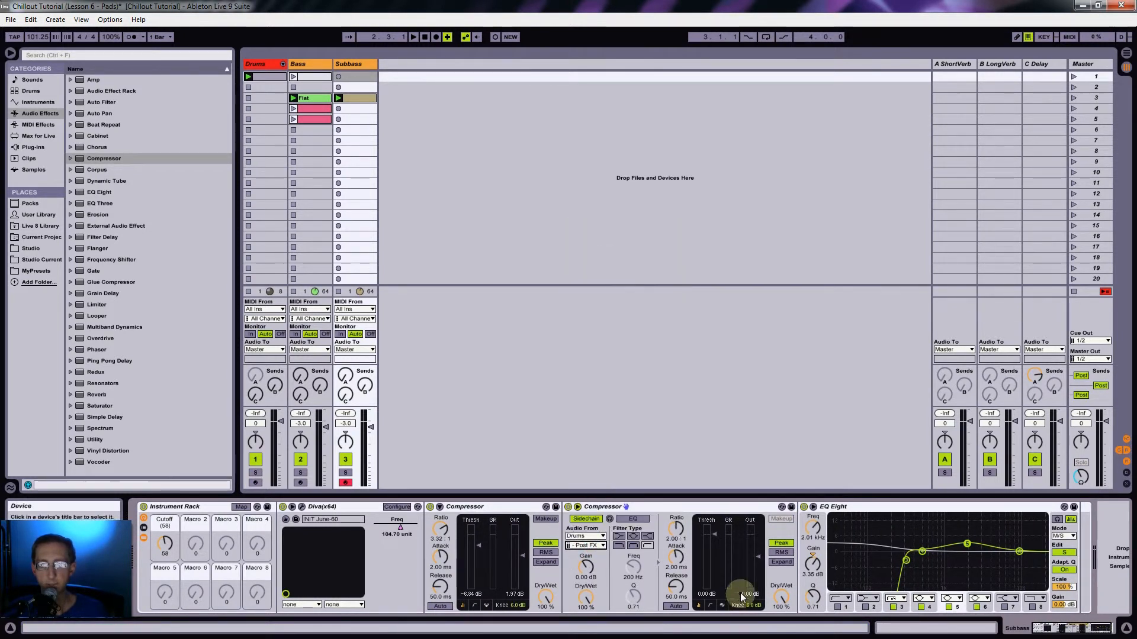
Step: With activity view and playback on, set the sidechain Compressor's threshold to about -19 dB and its ratio to 3.15:1
click(722, 605)
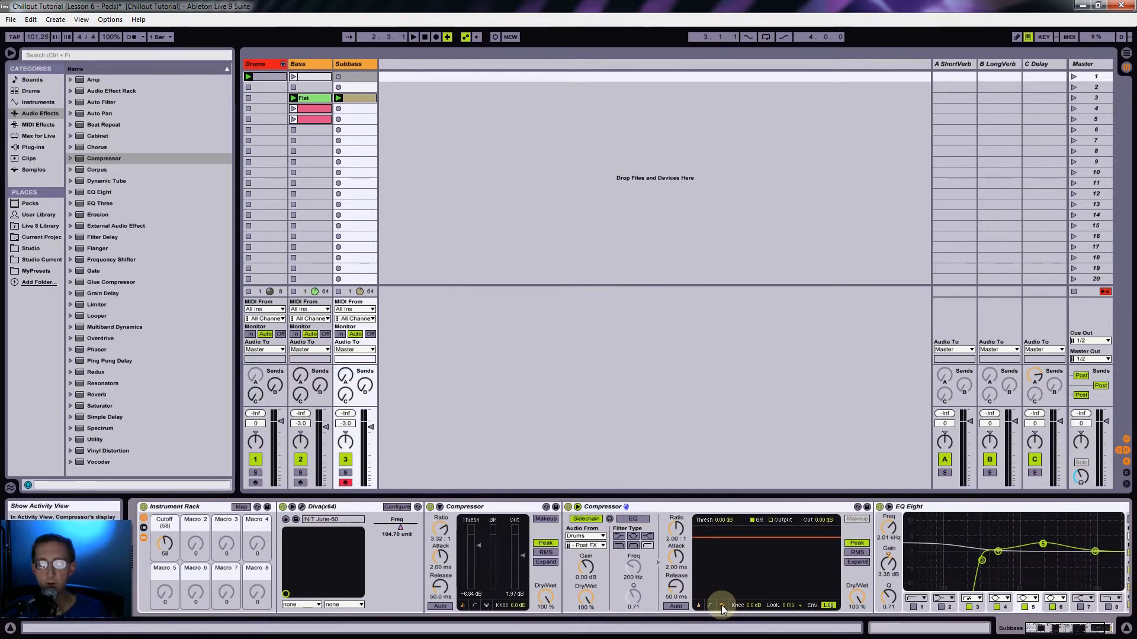
key(space)
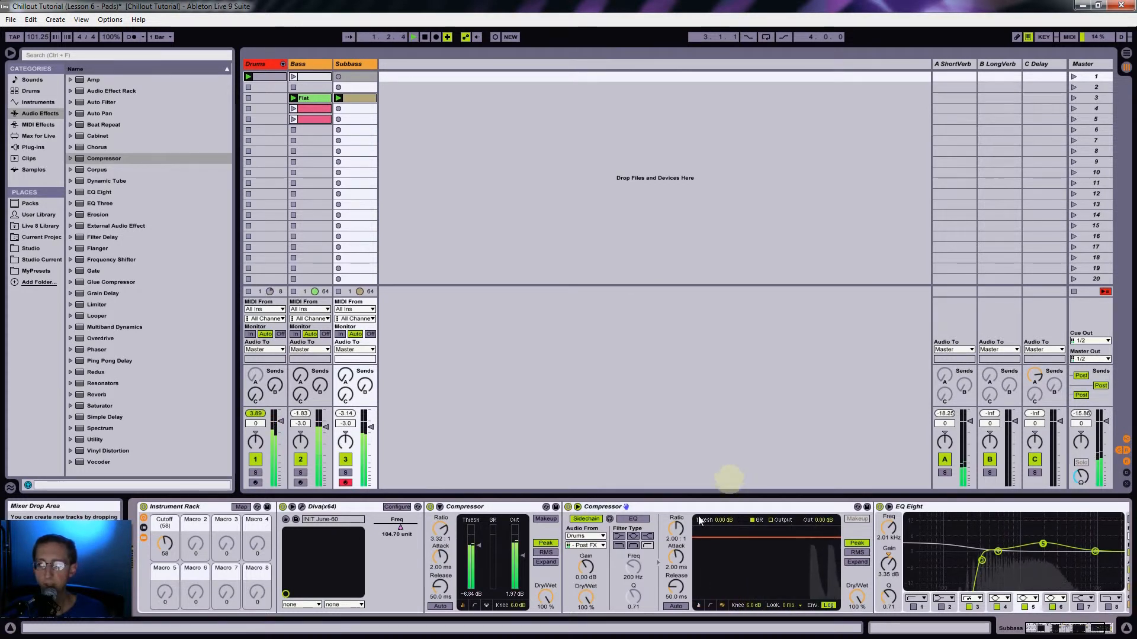
drag(701, 540, 701, 577)
drag(676, 528, 676, 515)
drag(697, 576, 742, 574)
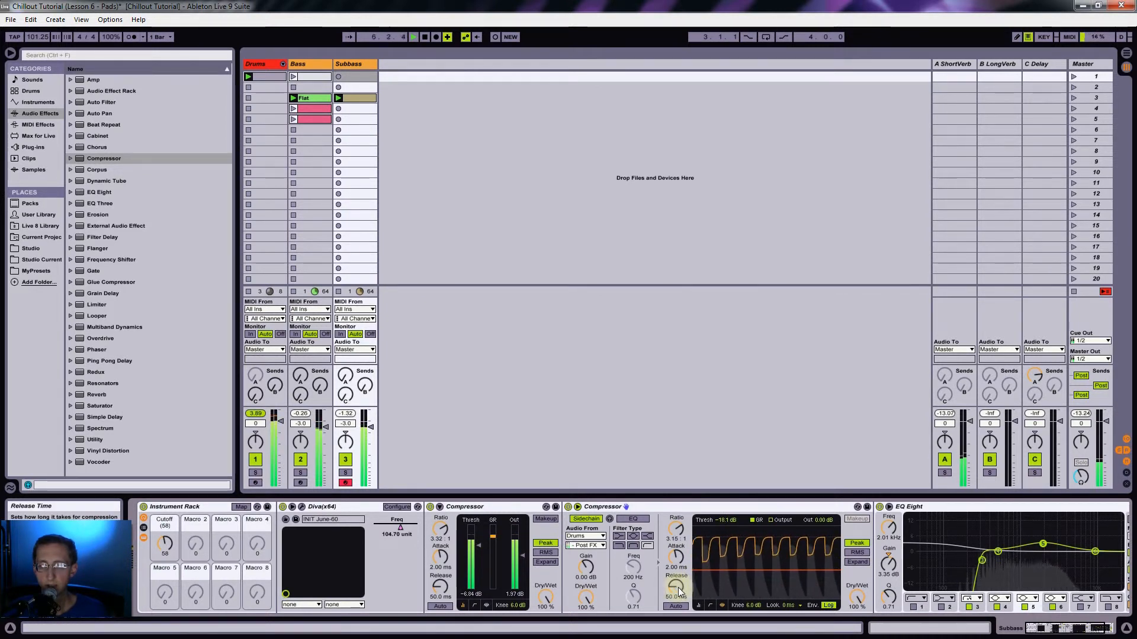
Step: Set the sidechain Compressor's release to 37.4 ms with the Bass track temporarily muted, and save the set
click(300, 459)
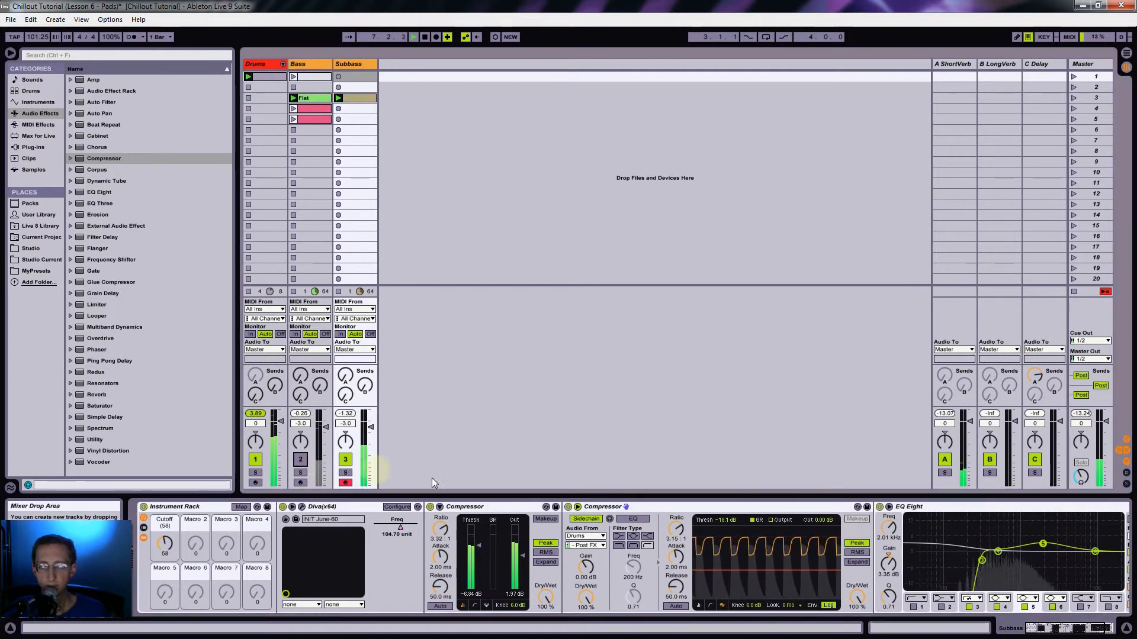
click(679, 592)
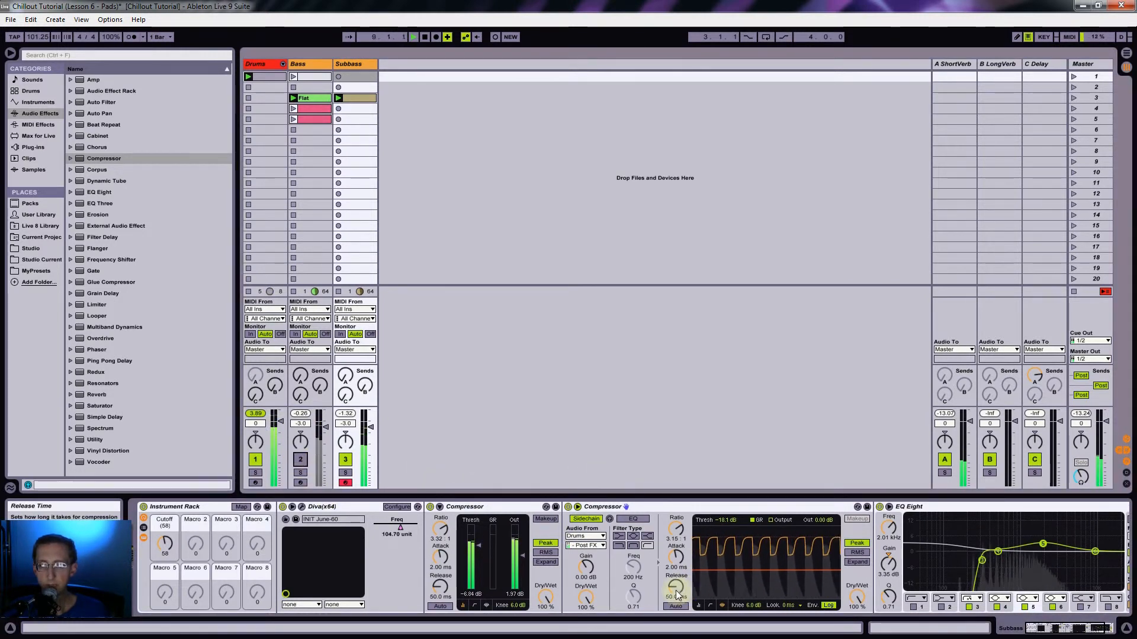
drag(676, 587, 676, 599)
click(301, 461)
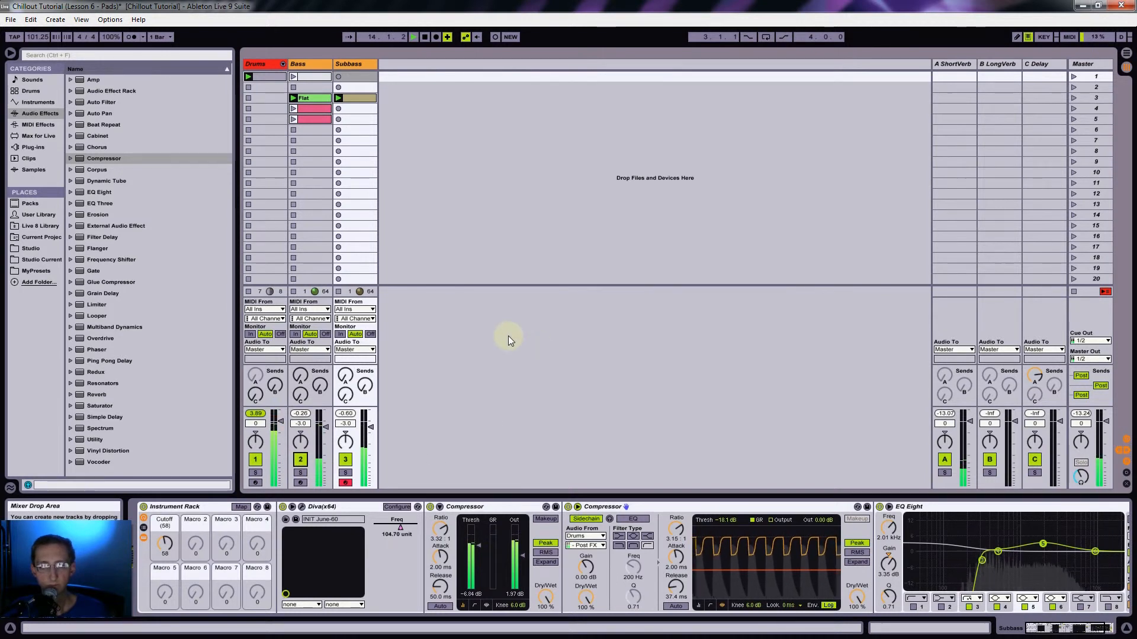
click(444, 178)
key(ctrl+s)
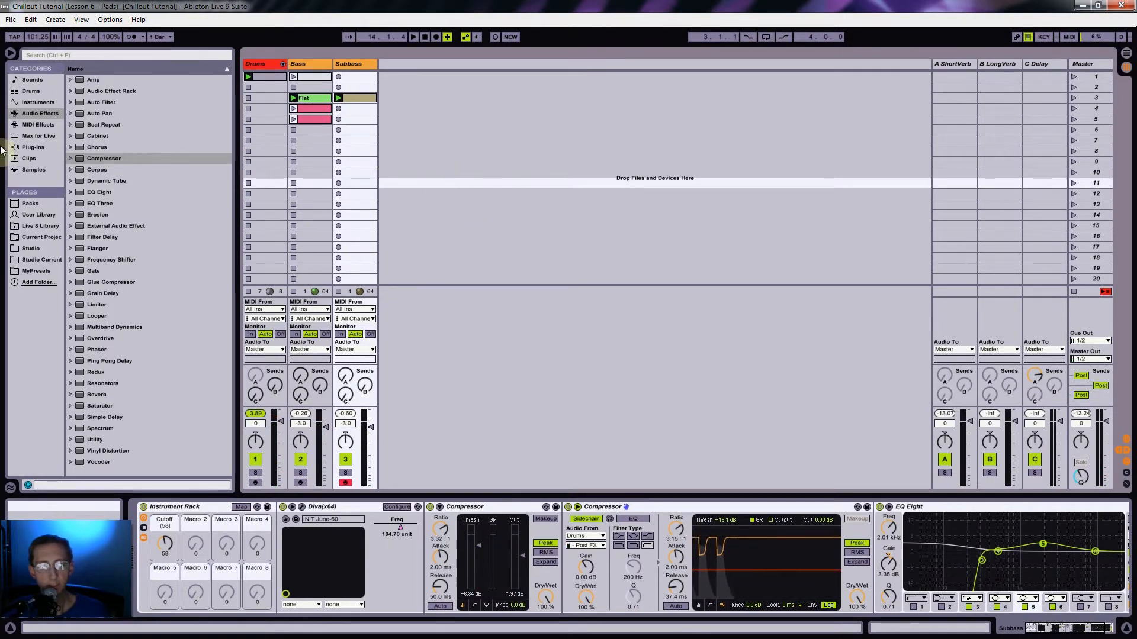
Step: Load the Bazille(x64) synth plug-in onto a new MIDI track and move its window clear of the tracks
click(33, 147)
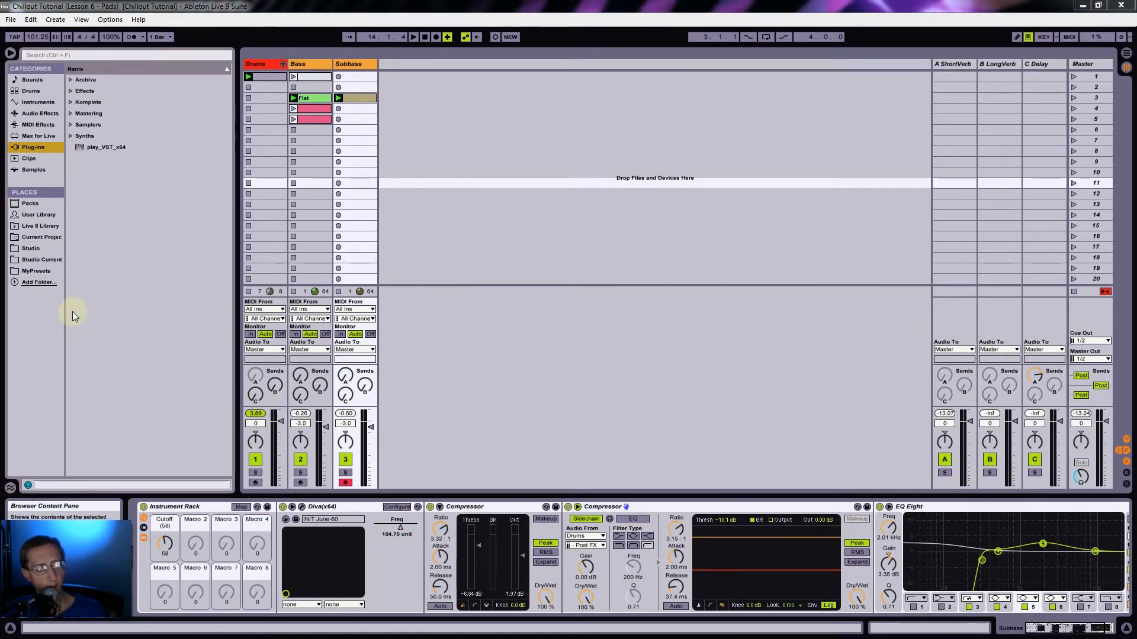
click(72, 137)
drag(109, 170, 434, 143)
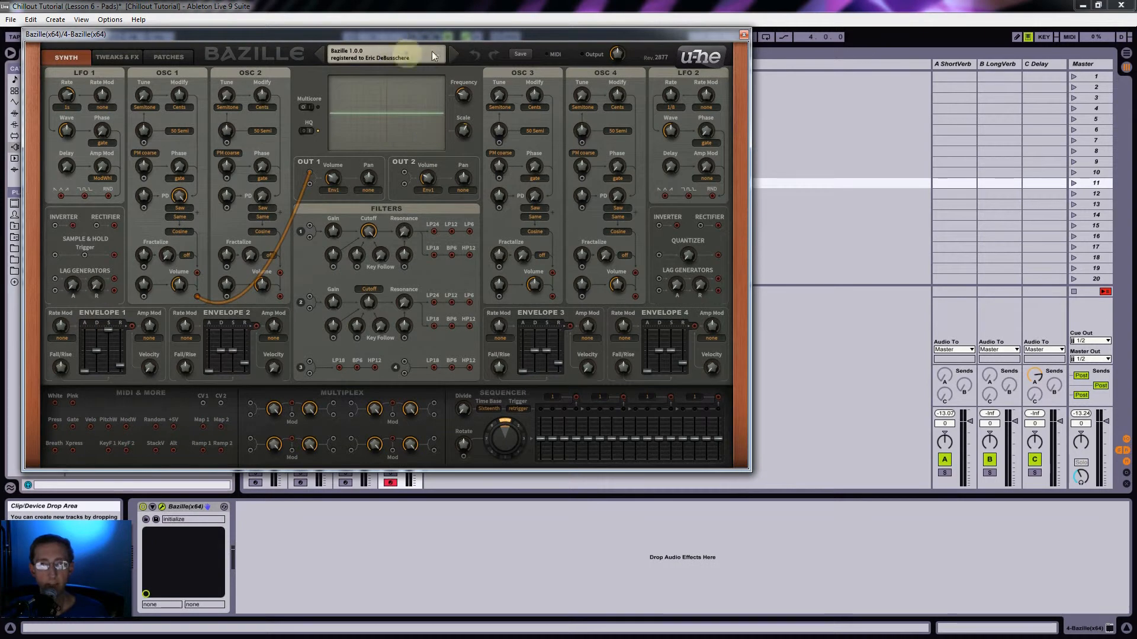
drag(441, 37, 895, 41)
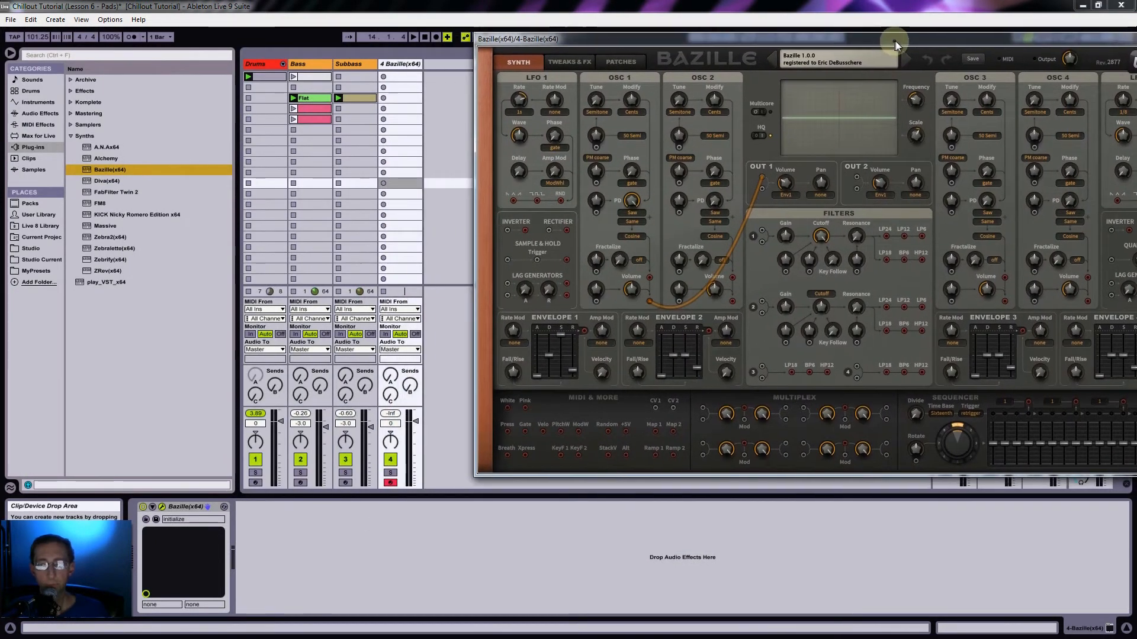
Step: Create an empty MIDI clip in scene 5 of the Bazille track and bring the octave above C3 into view
click(309, 120)
double_click(395, 119)
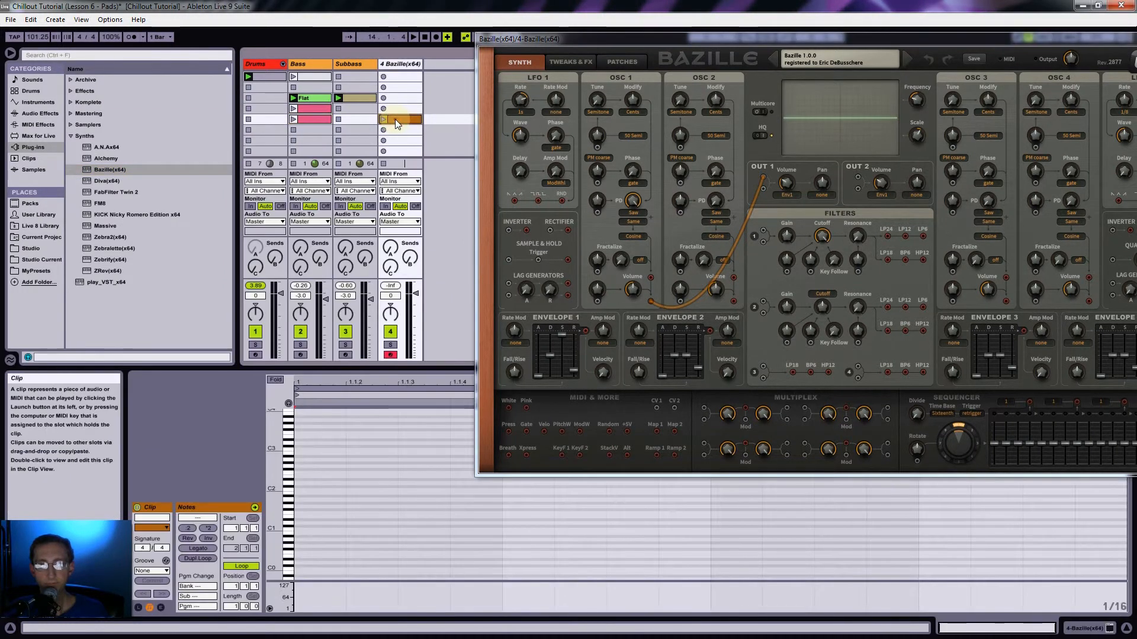
drag(271, 500, 272, 499)
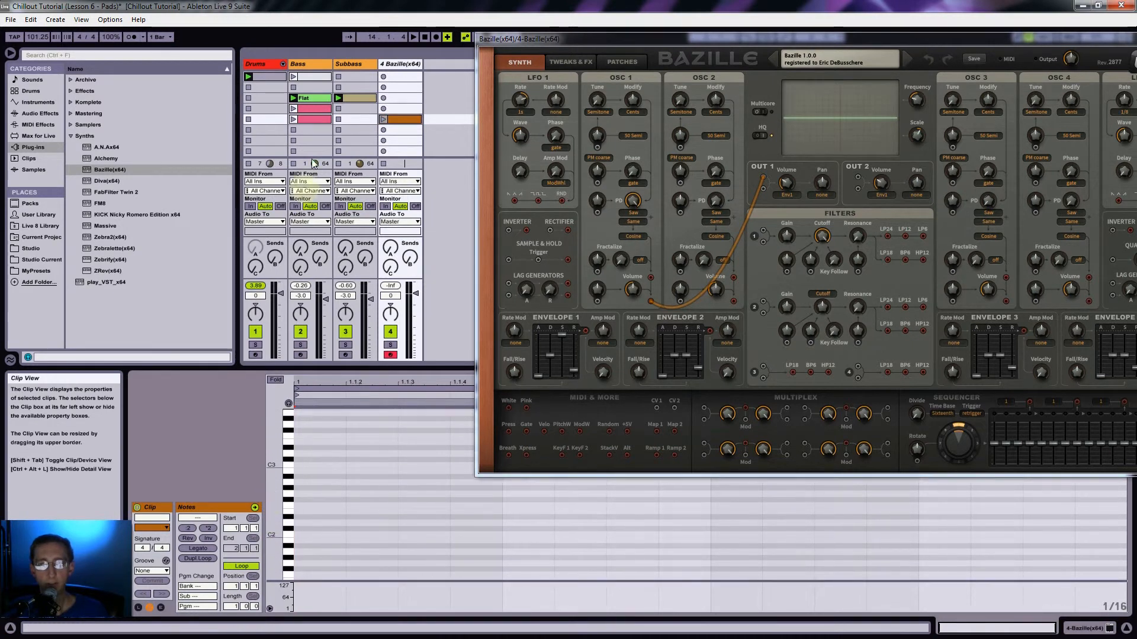
click(316, 119)
click(395, 119)
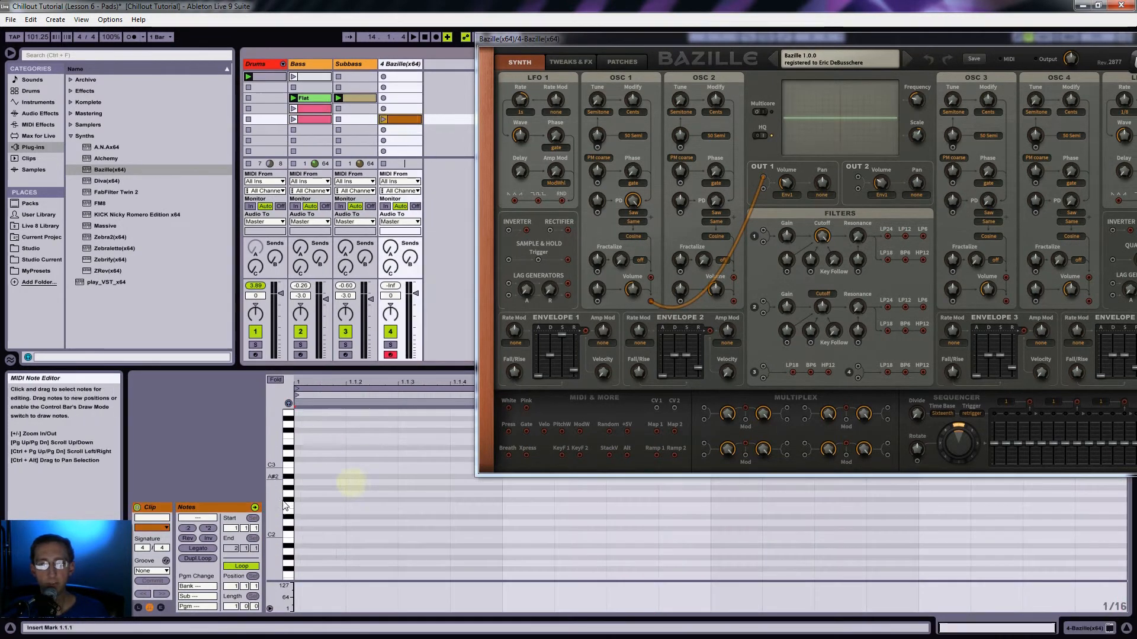
drag(272, 481, 272, 481)
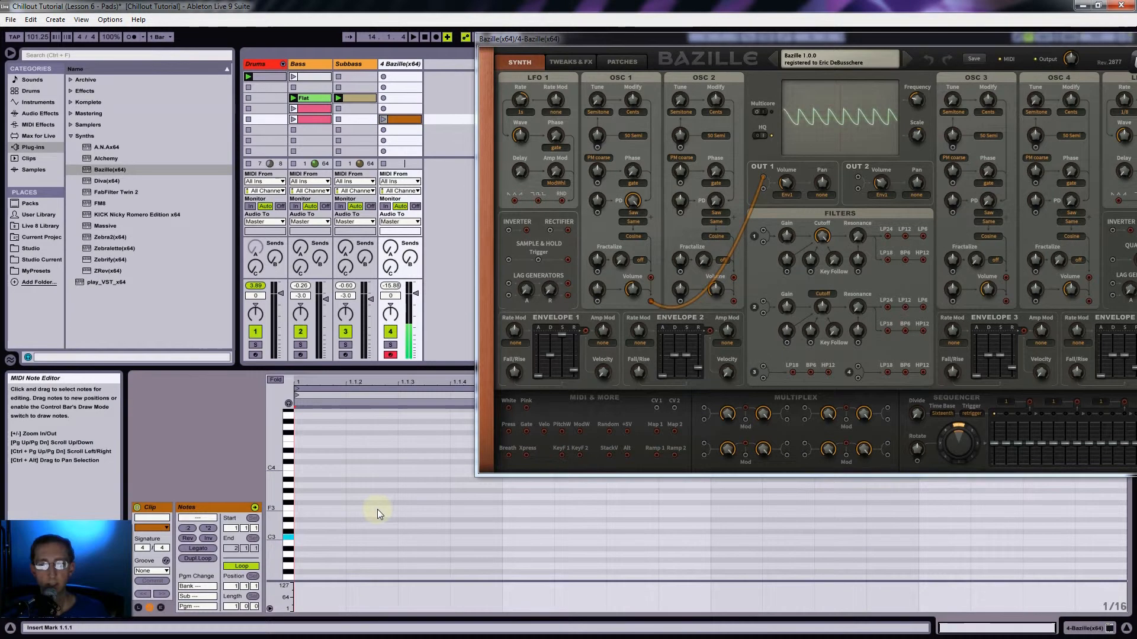
Step: Enter a one-bar E3 note at the start of the clip and close the Bazille window
double_click(302, 515)
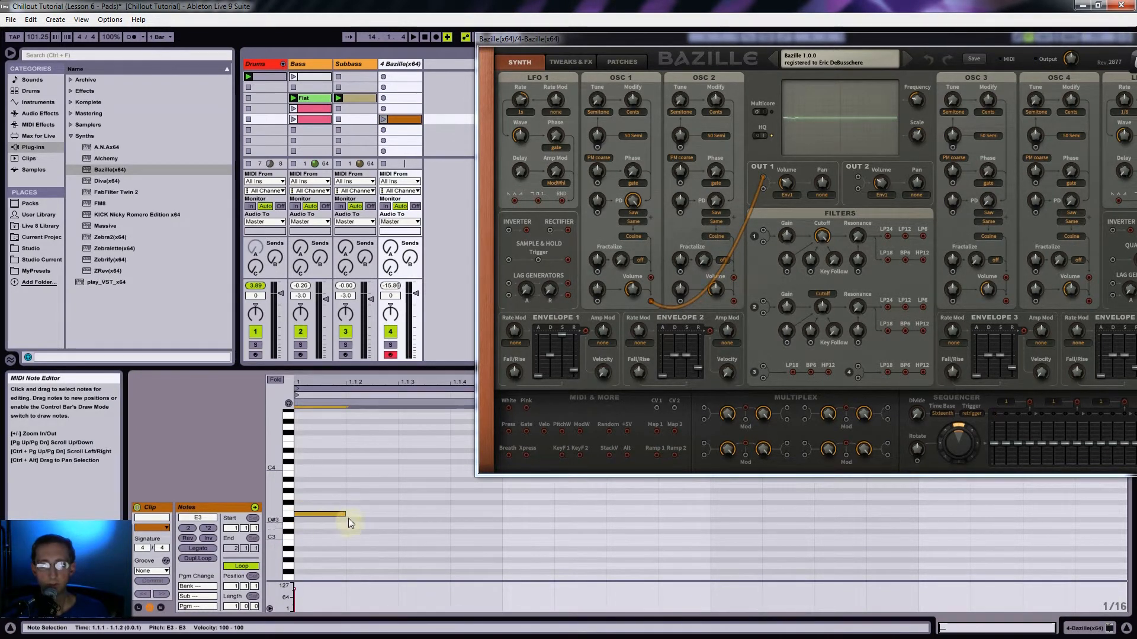
drag(274, 518, 1119, 521)
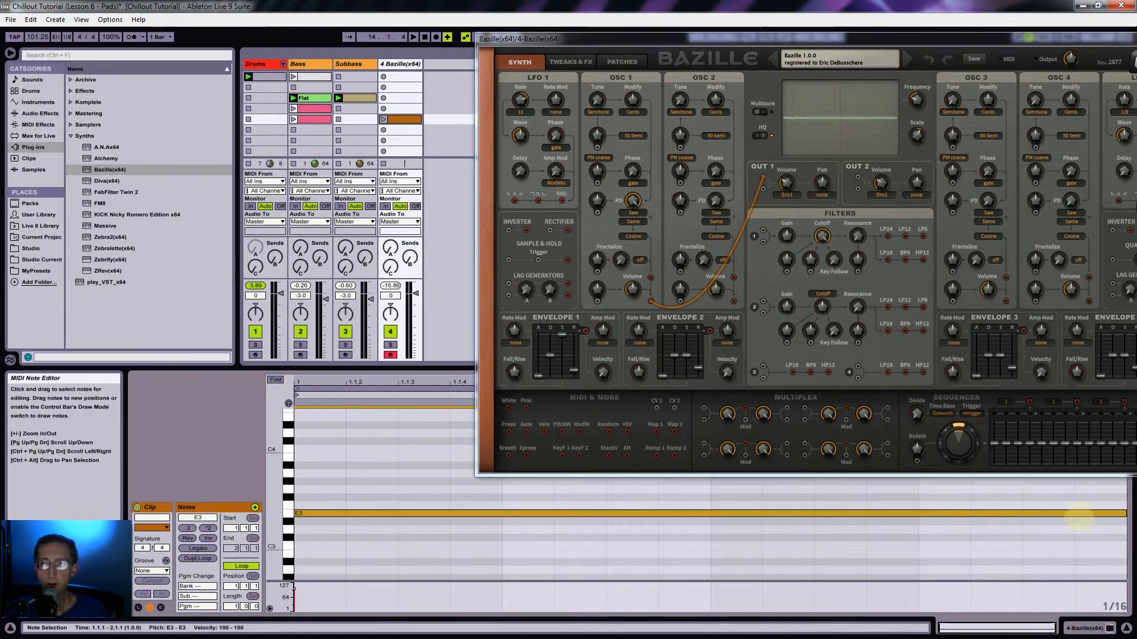
drag(1070, 39, 958, 59)
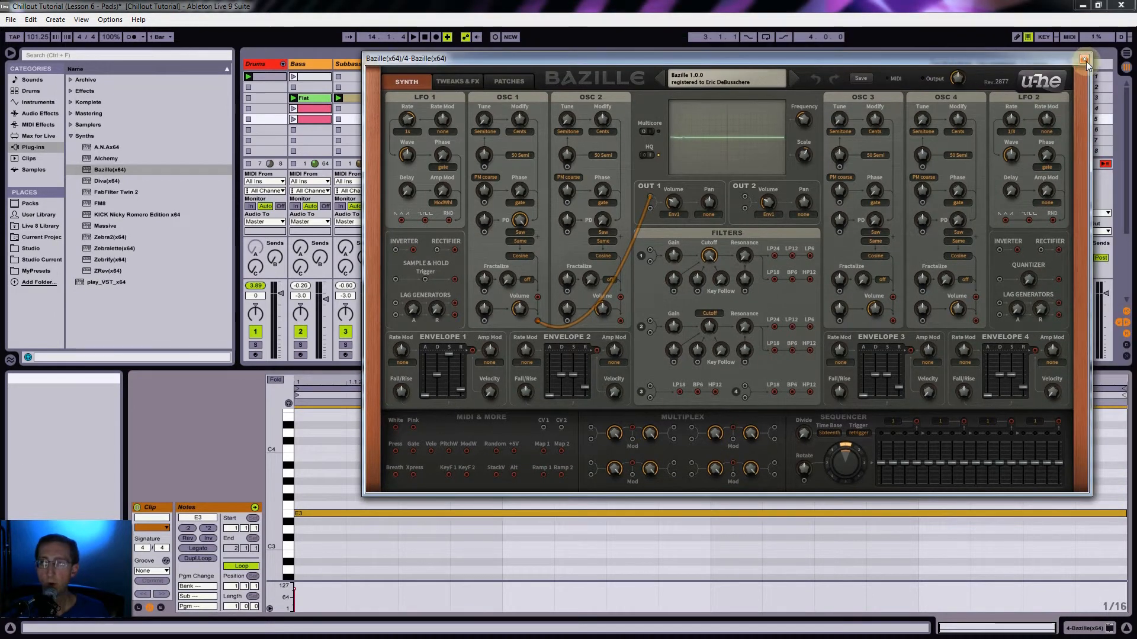
click(1084, 58)
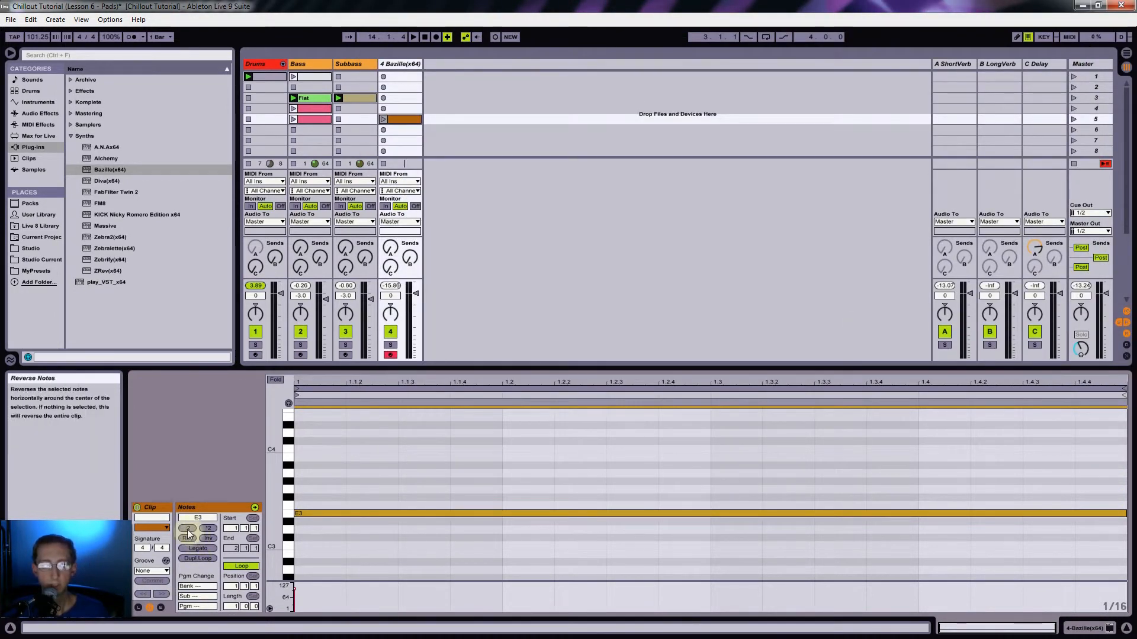
Step: Extend the E3 note and the clip loop to two bars, and add G3 and B3 to form an E minor chord
click(207, 533)
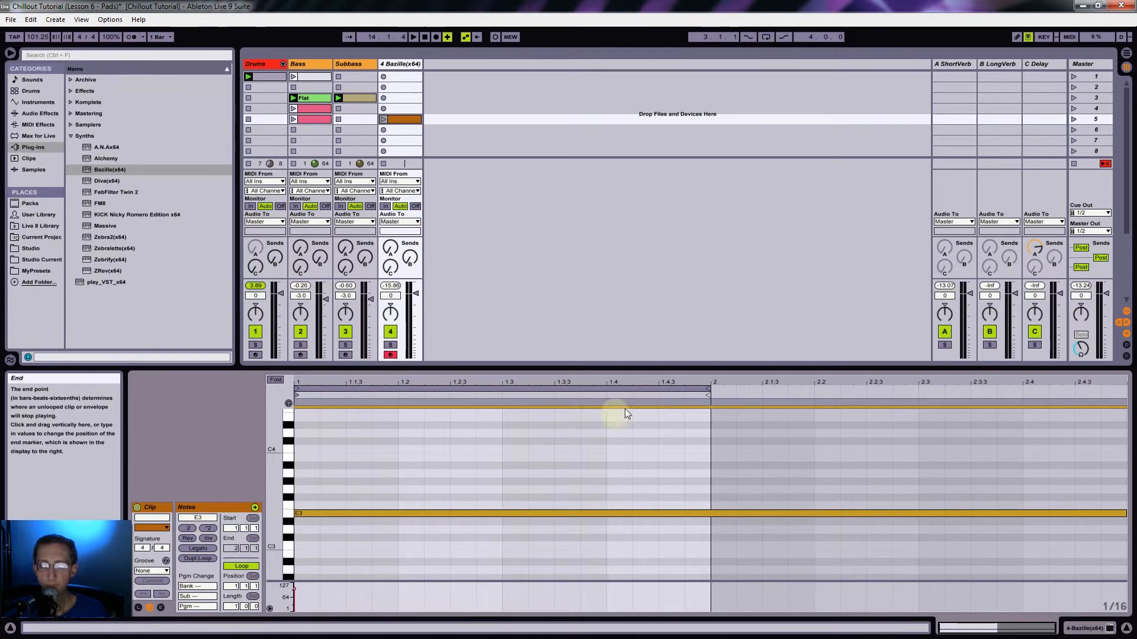
drag(230, 607, 232, 611)
drag(362, 464, 395, 552)
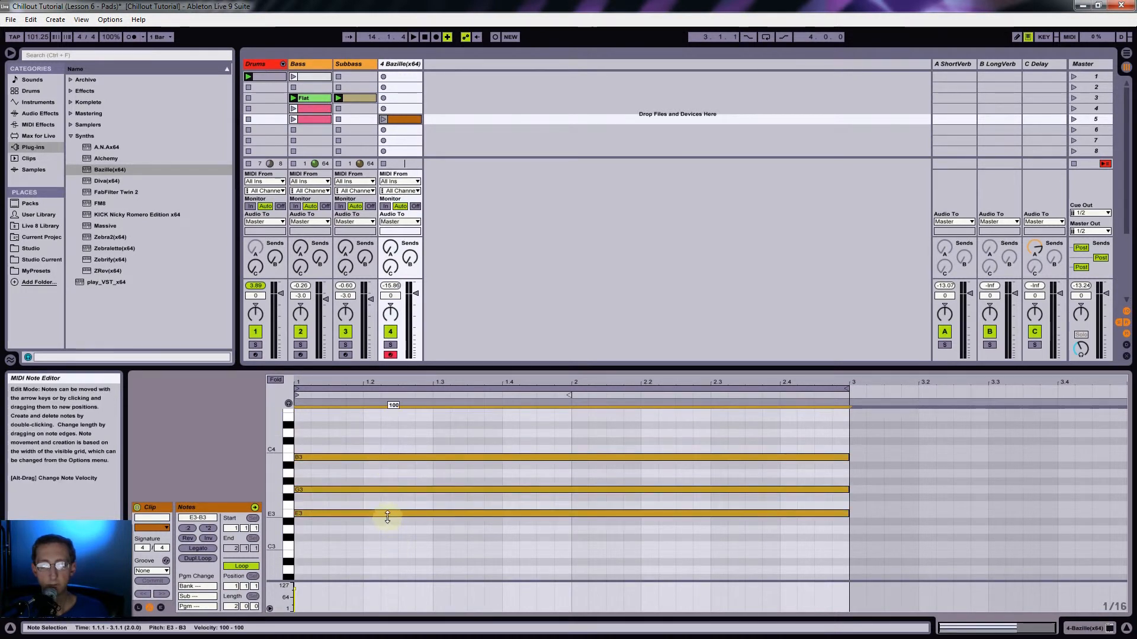
click(592, 544)
Step: Solo the Bazille track and launch its chord clip to listen to it
key(space)
key(space)
click(390, 344)
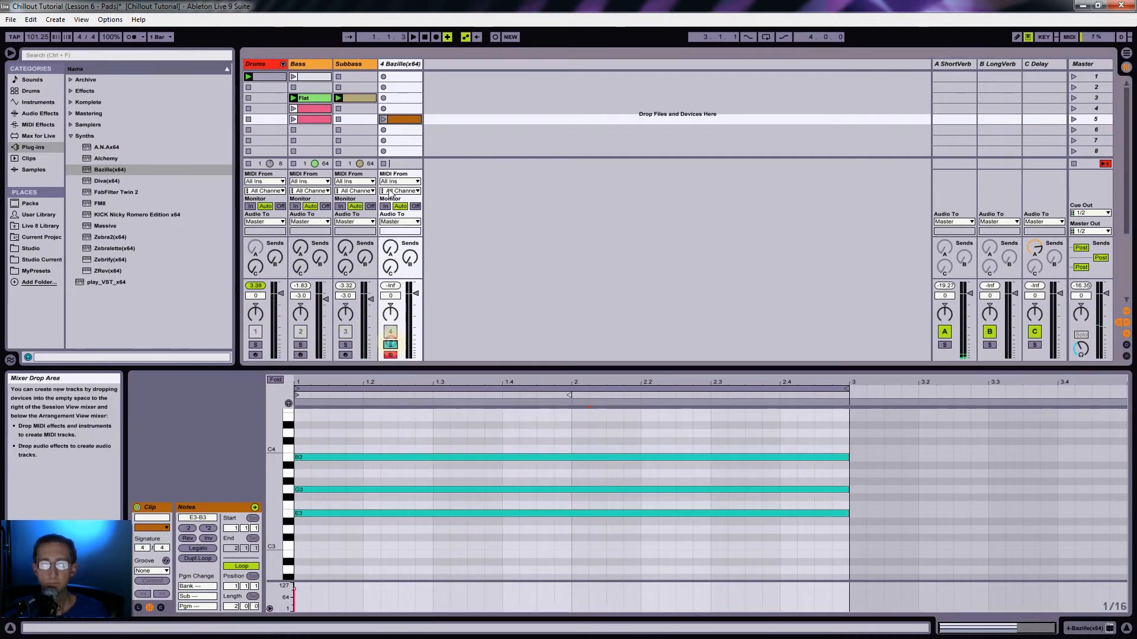
click(383, 120)
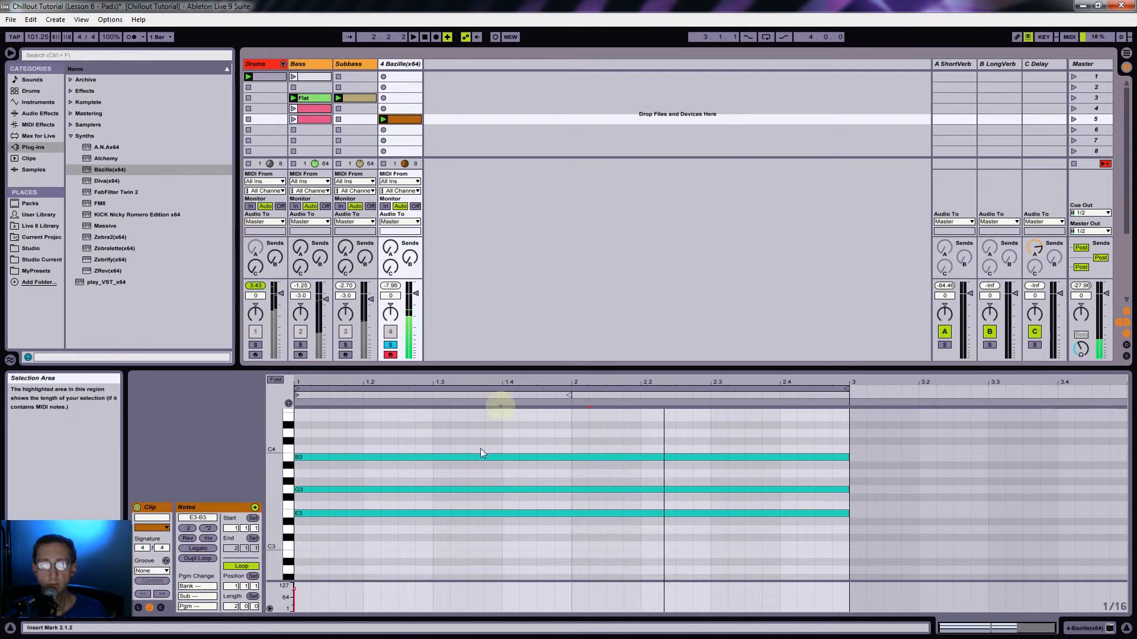
Step: Duplicate the clip loop to four bars and transpose the second chord down two semitones to D3, F3 and A3
click(198, 559)
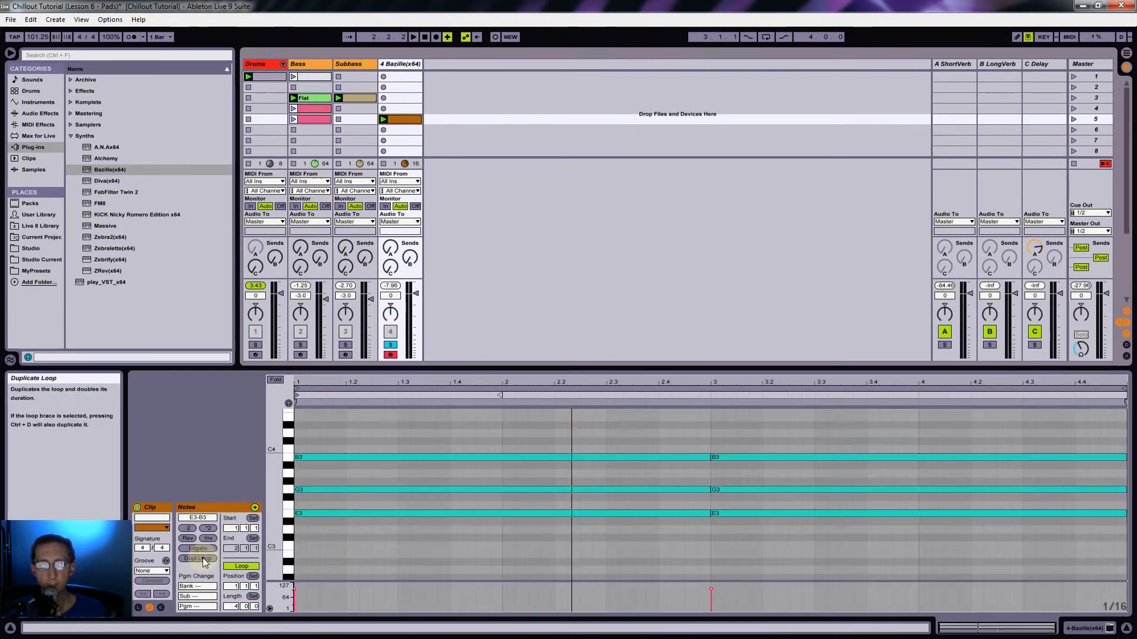
click(699, 550)
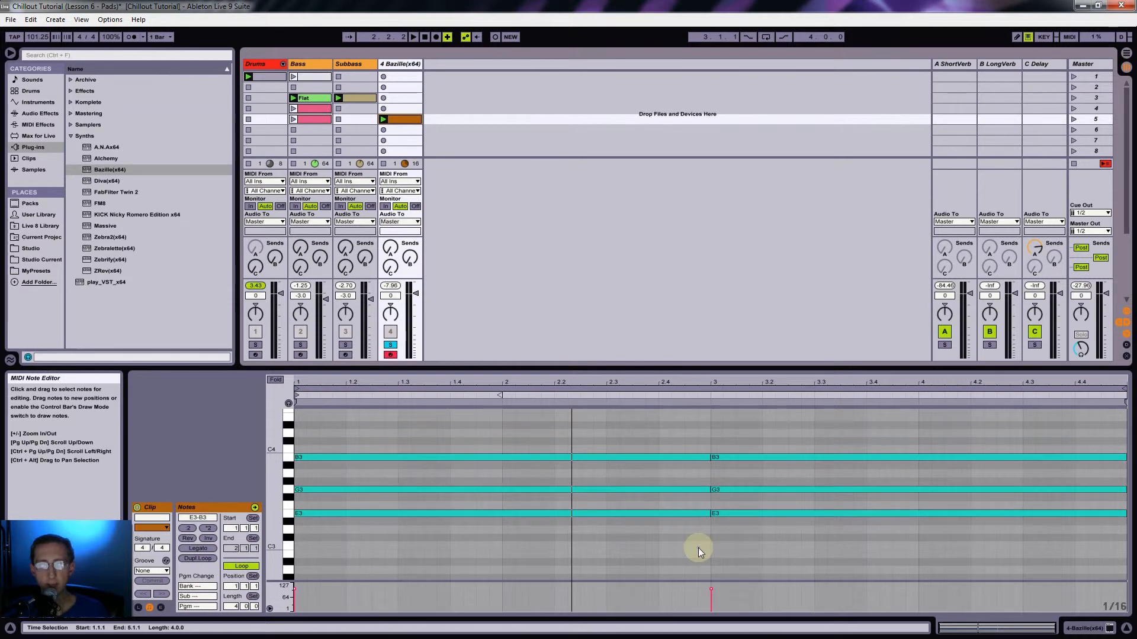
click(768, 455)
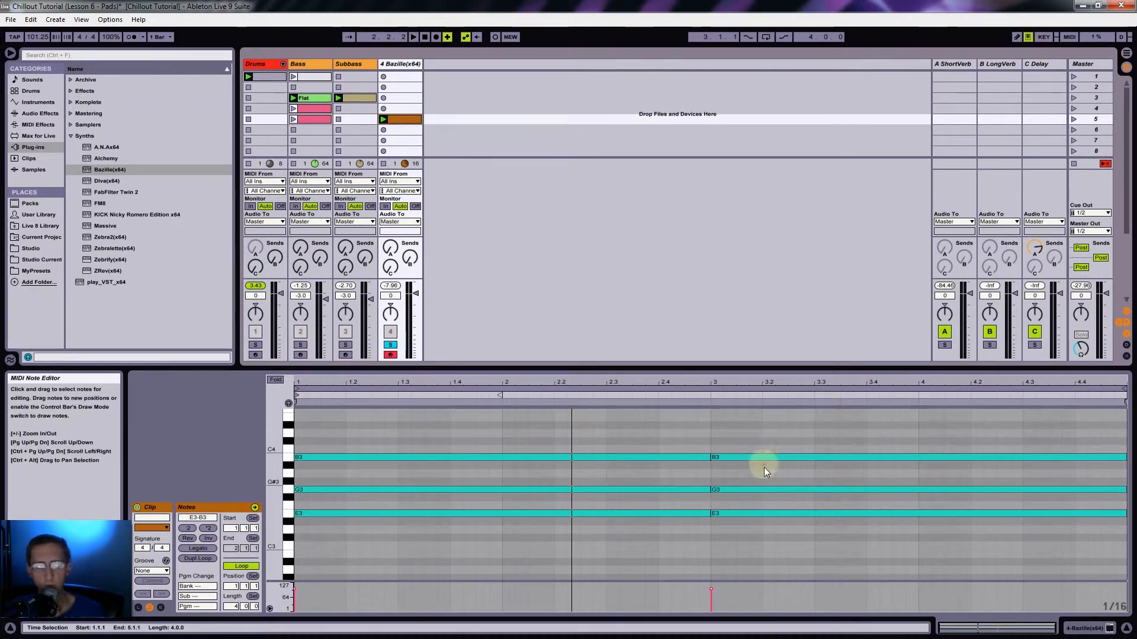
drag(779, 431, 809, 546)
key(Down)
key(Down)
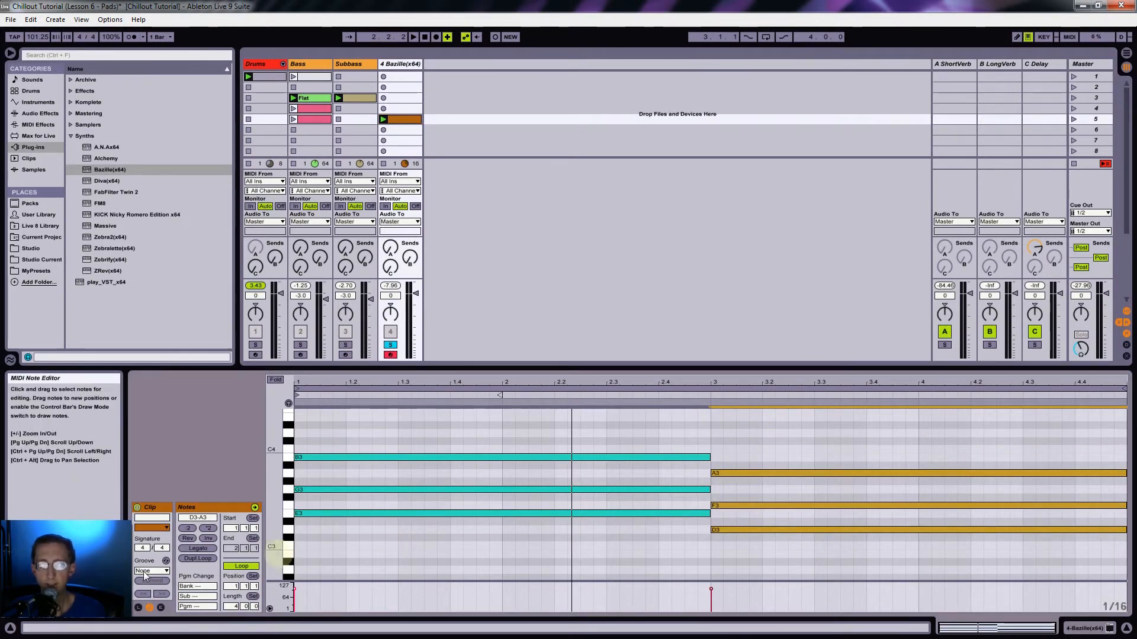
Step: Duplicate the loop to eight bars and change the chord starting at bar 5 to G3, B3 and D4
click(195, 559)
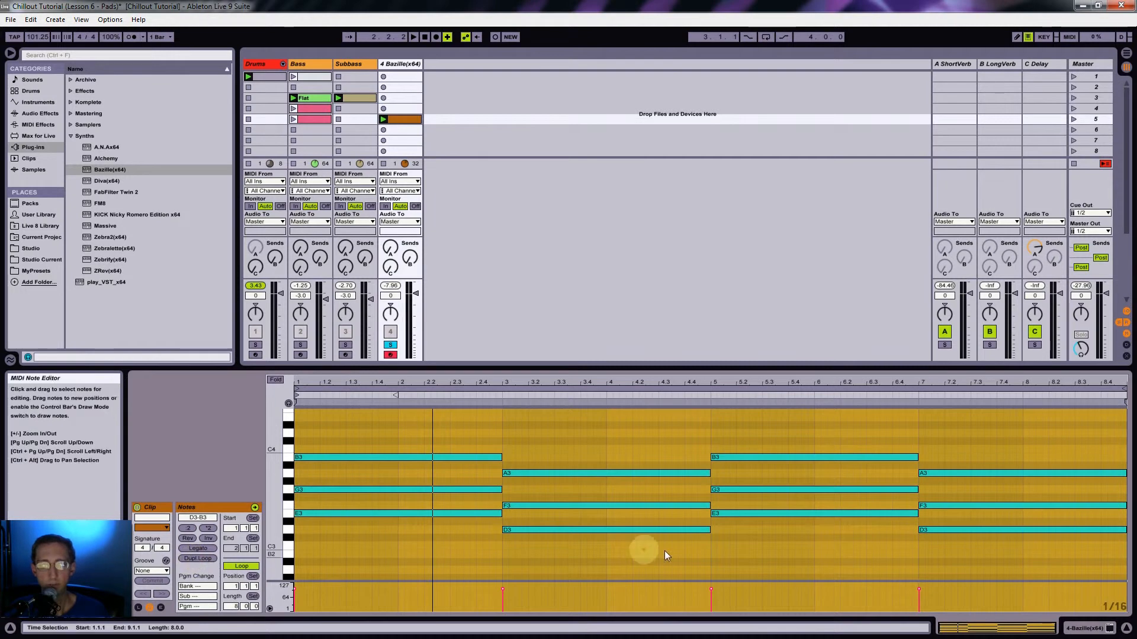
click(782, 430)
click(737, 431)
drag(741, 435, 762, 552)
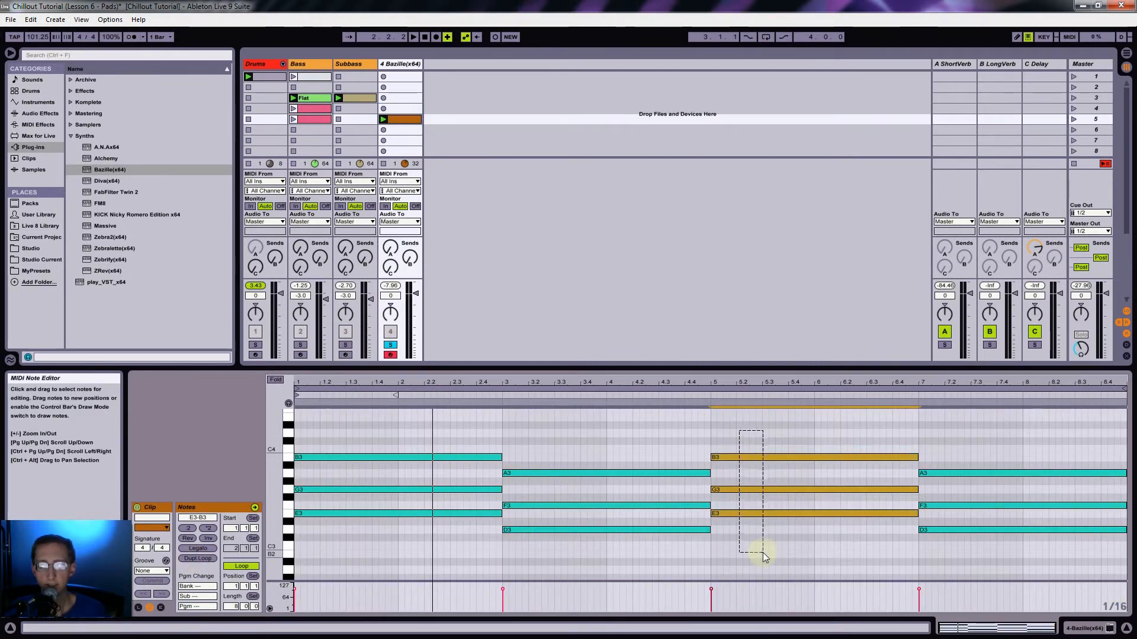
key(Up)
key(Up)
key(Up)
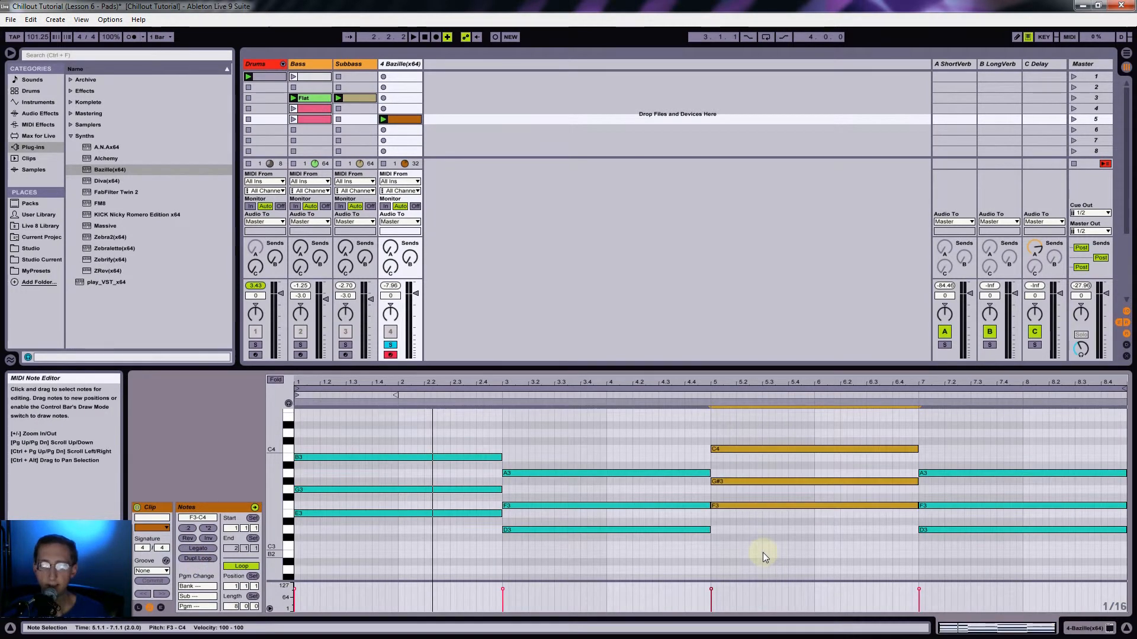
click(731, 466)
key(Up)
Step: Change the chord starting at bar 7 to F3, A3 and C4, and play the finished progression
drag(941, 435, 979, 558)
key(Up)
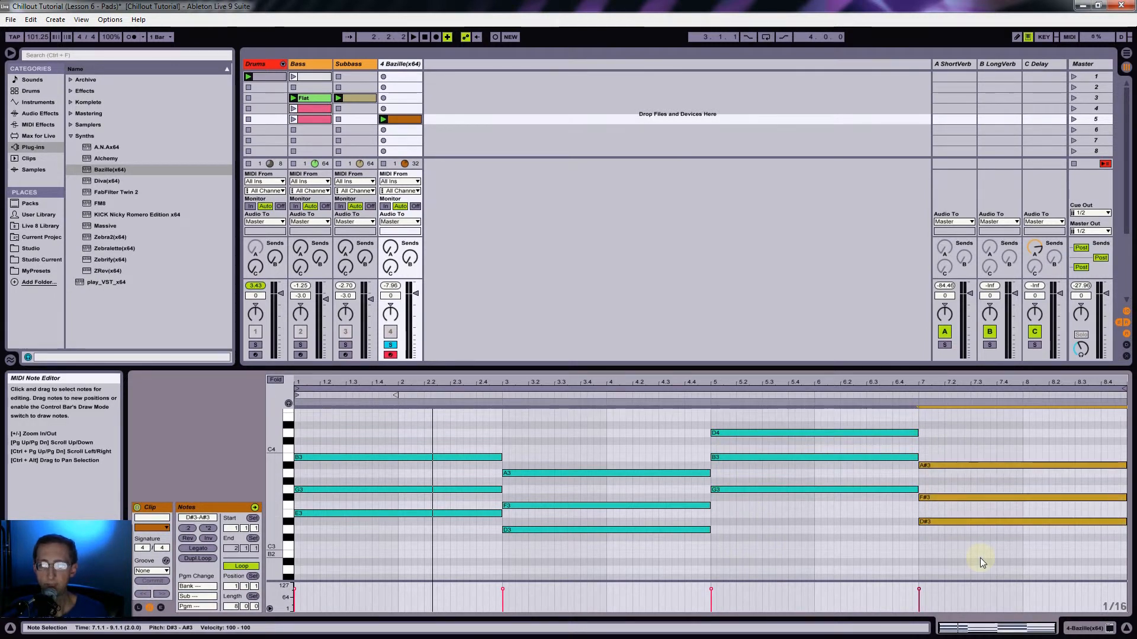
key(Up)
key(Up)
click(944, 481)
key(Up)
key(space)
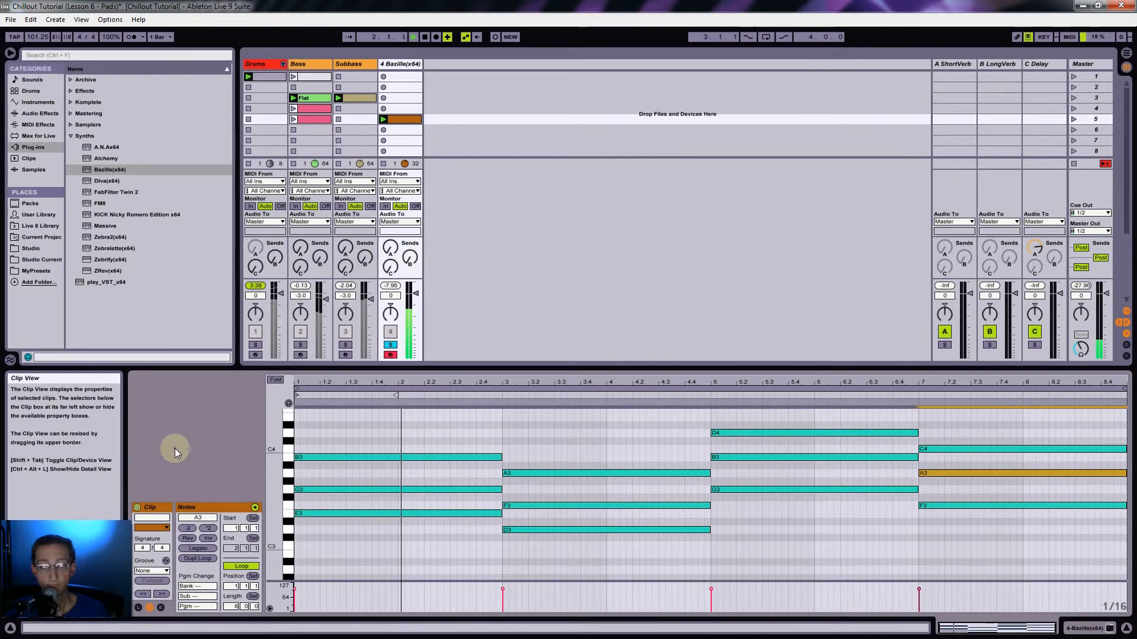
Step: Stop playback, open the Bazille editor, enlarge its interface and reposition the window to fit the screen
key(shift+Tab)
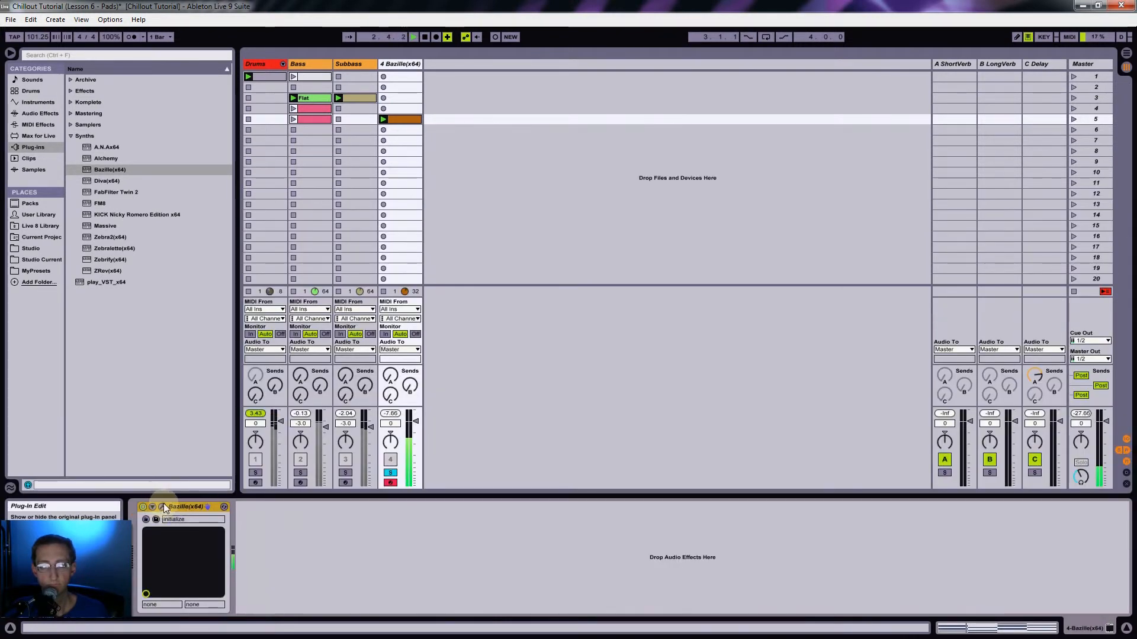
click(164, 504)
key(space)
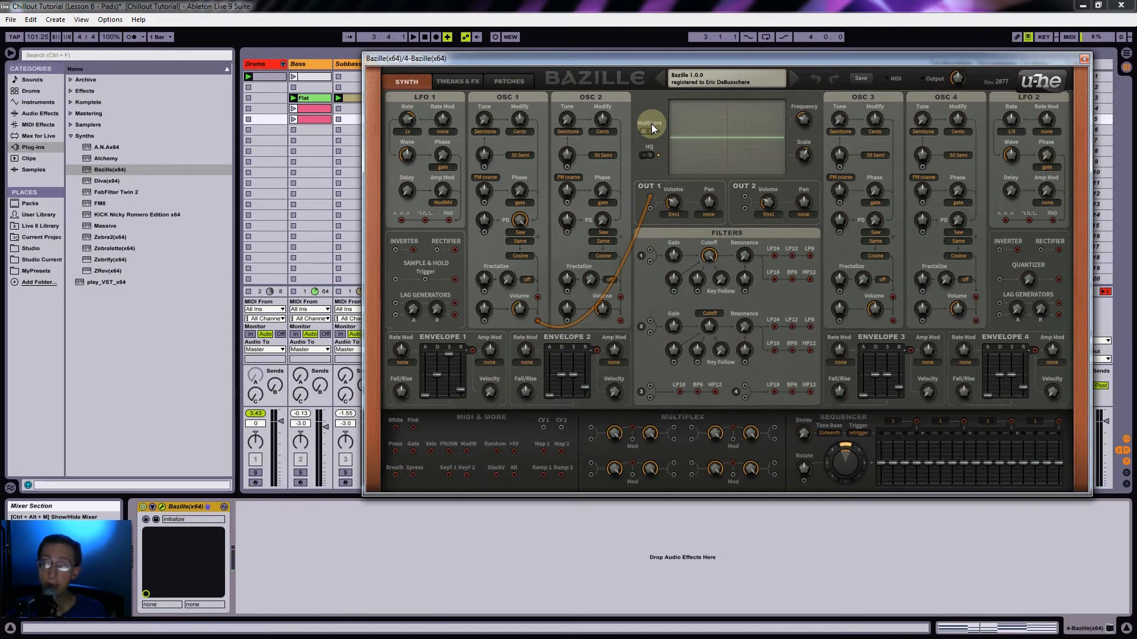
click(502, 79)
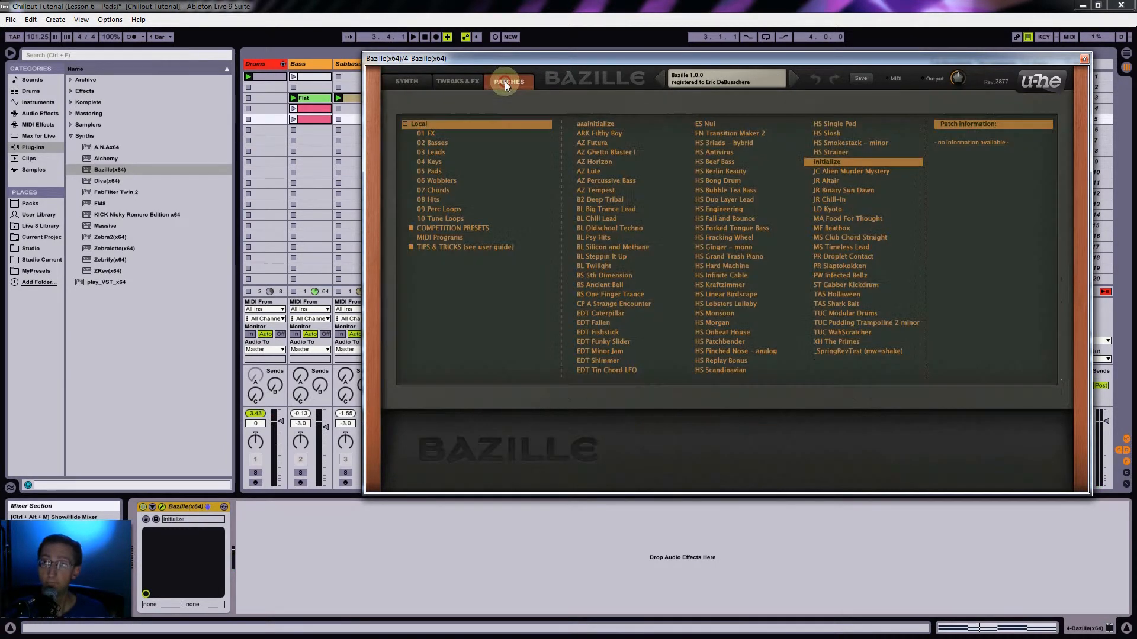
click(468, 81)
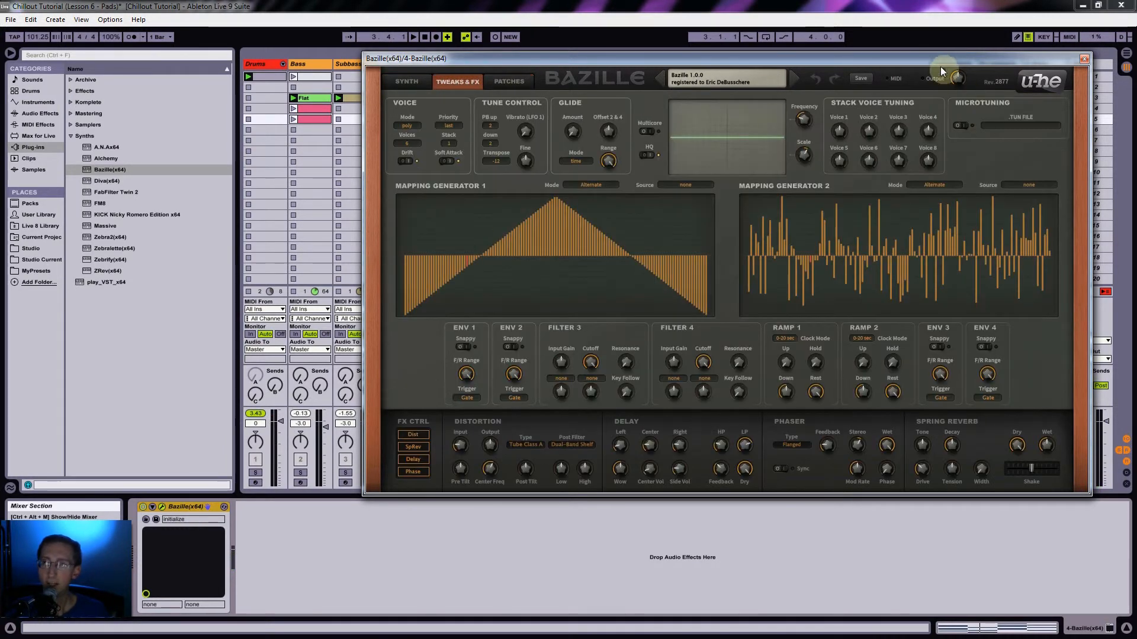
right_click(942, 104)
click(971, 240)
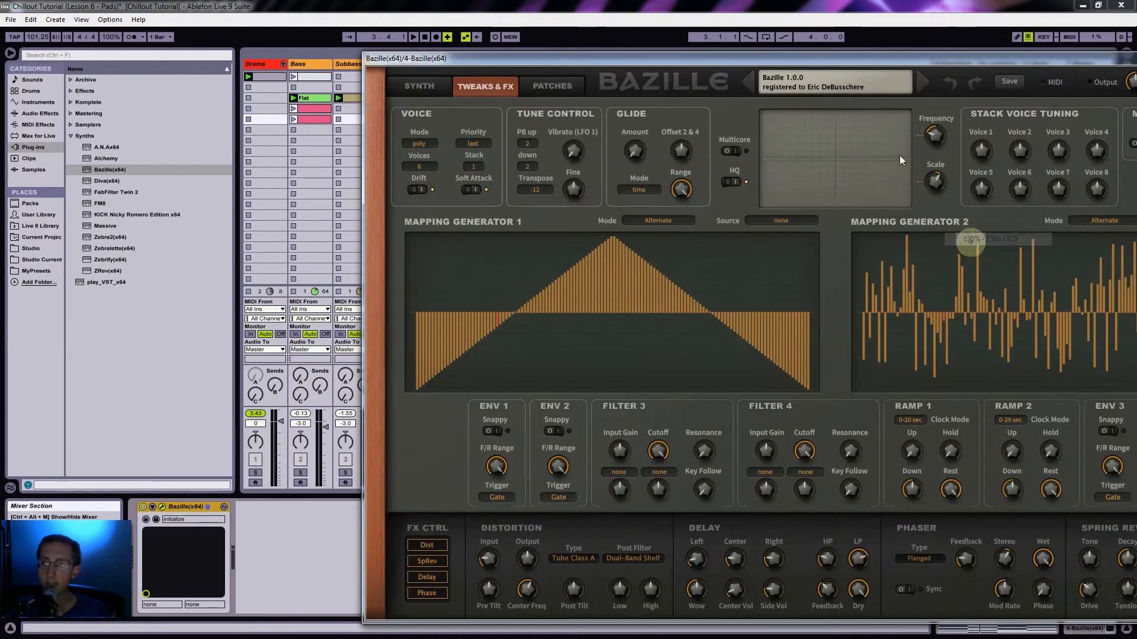
drag(846, 59, 652, 48)
Step: Load the PhrygE324.tun microtuning file, enable microtuning, and lock both the switch and the tuning file
click(1021, 132)
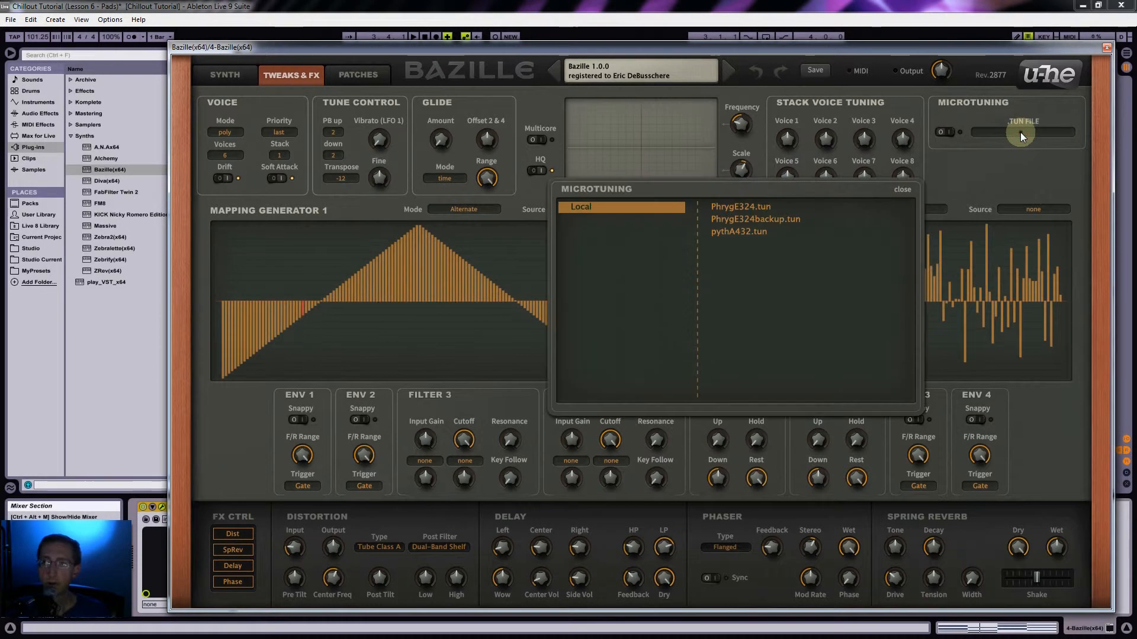
click(750, 206)
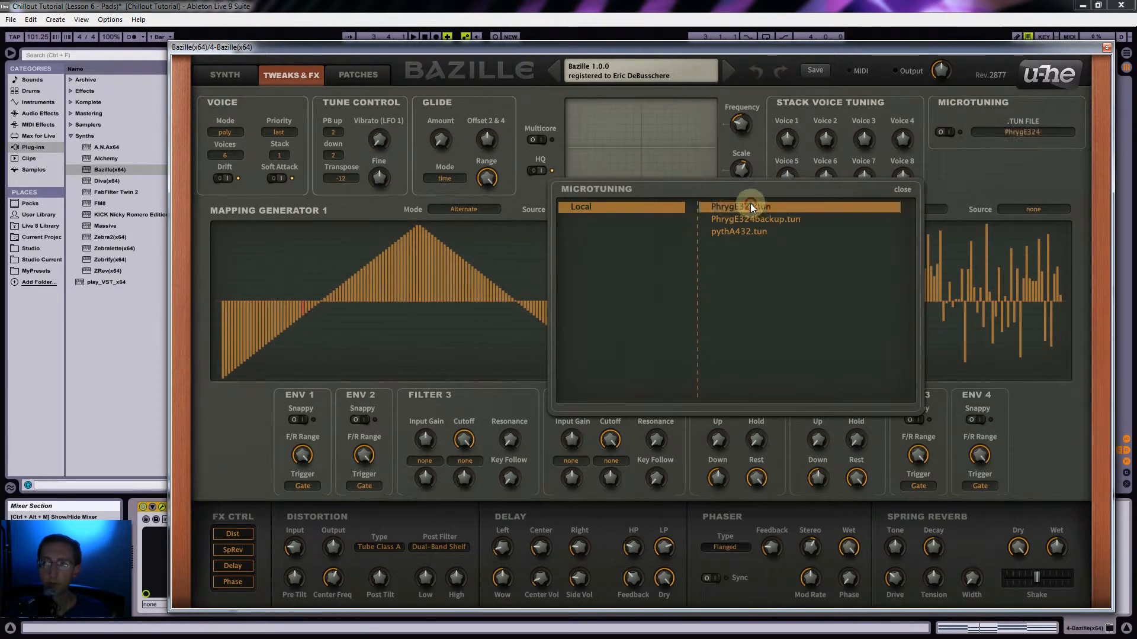
right_click(947, 129)
click(961, 137)
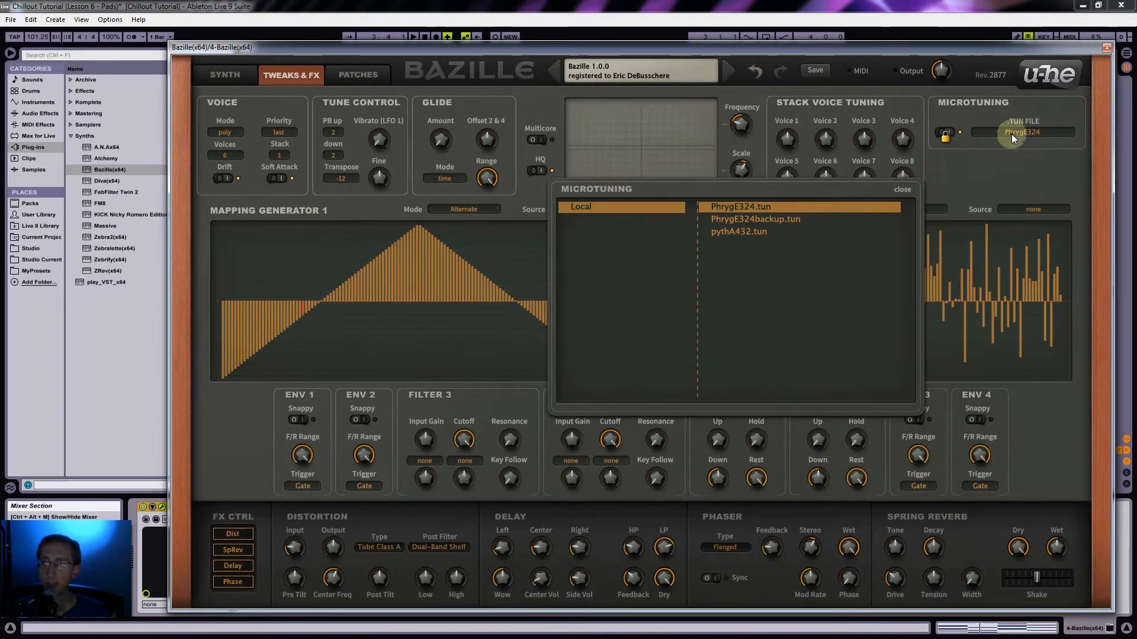
right_click(1012, 133)
click(1039, 186)
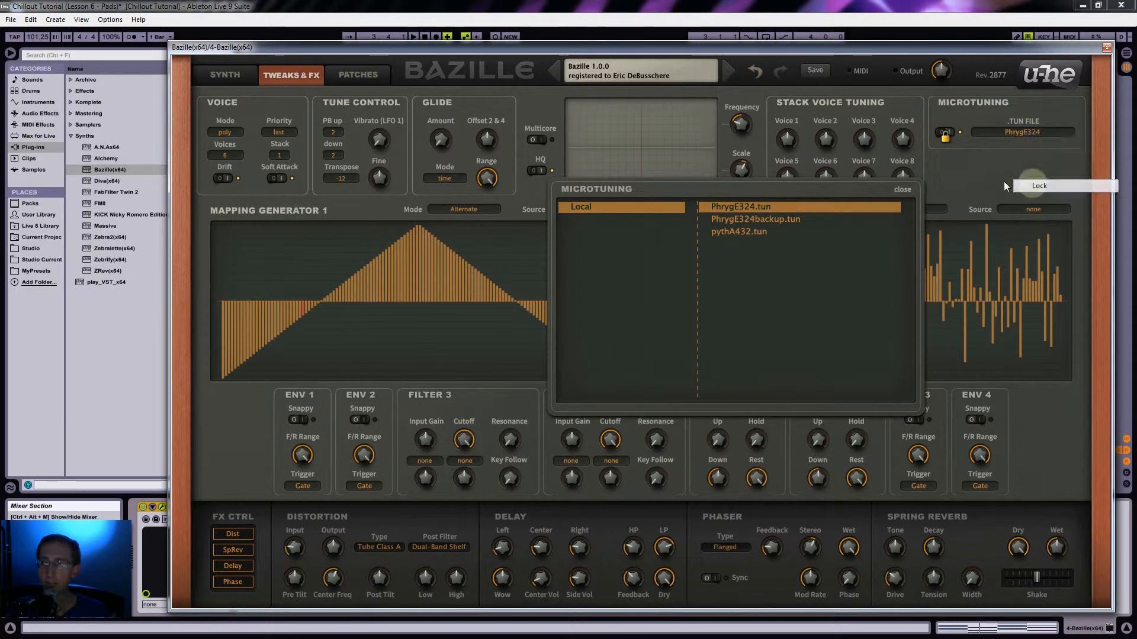
click(904, 190)
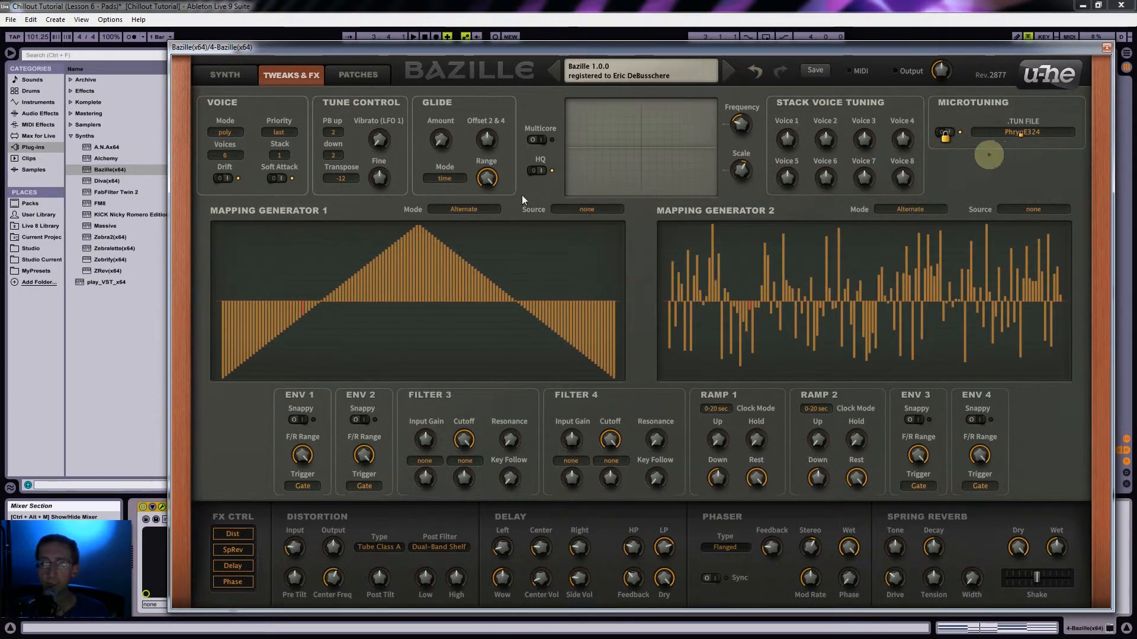
Step: Play the chords while auditioning AZ Eclipse and HS Poly-Pulsar from the 05 Pads folder, and load ARK Dark Crystal
click(359, 76)
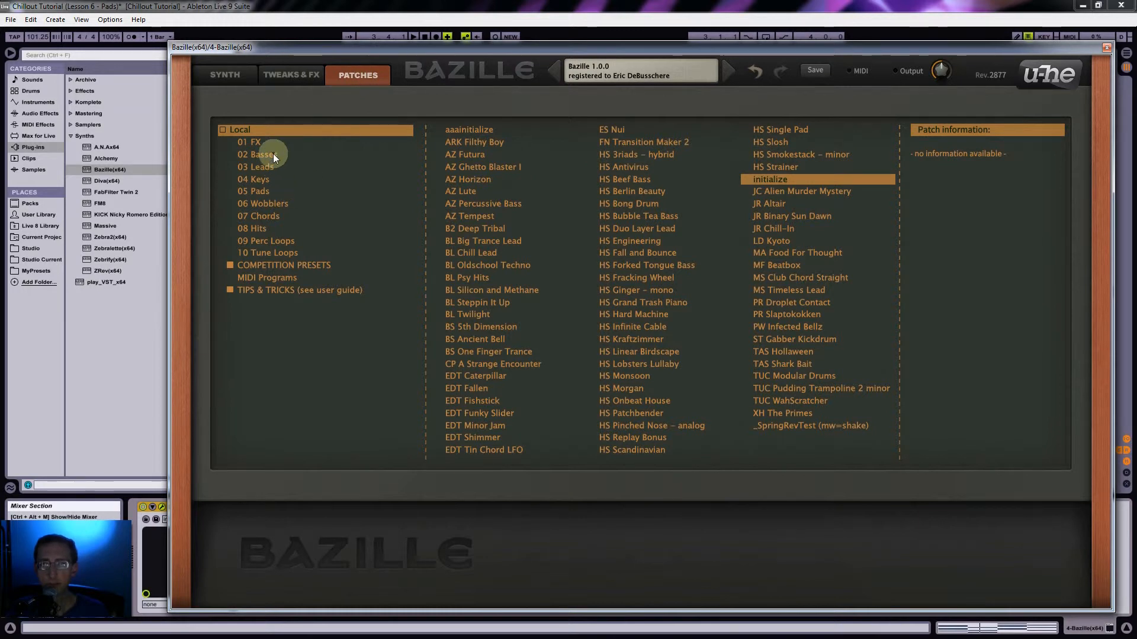
click(265, 193)
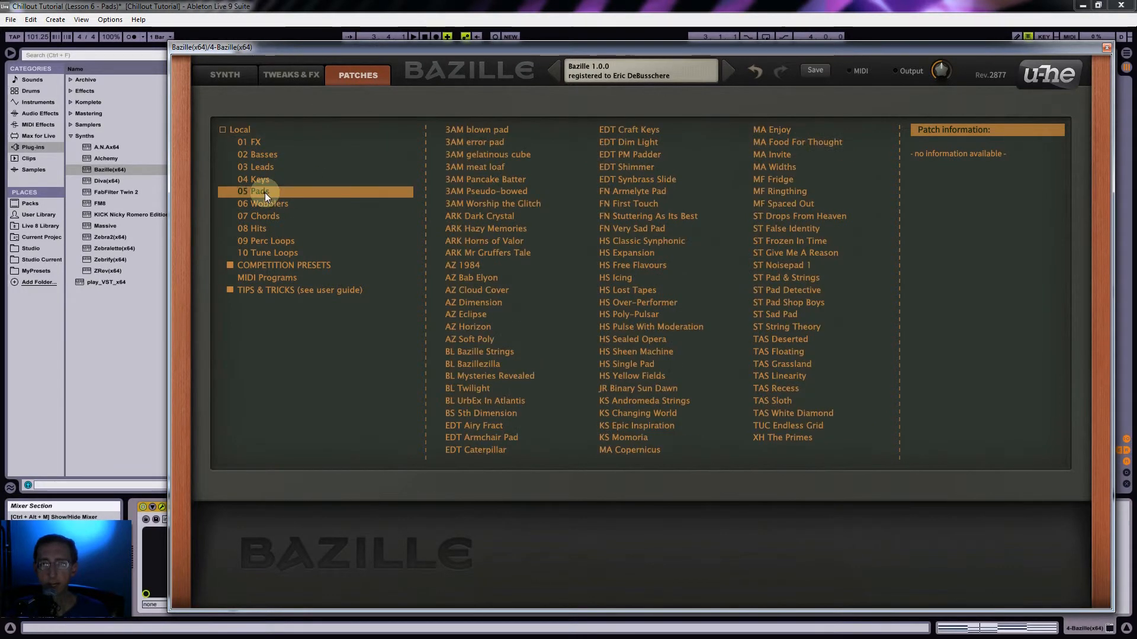
key(space)
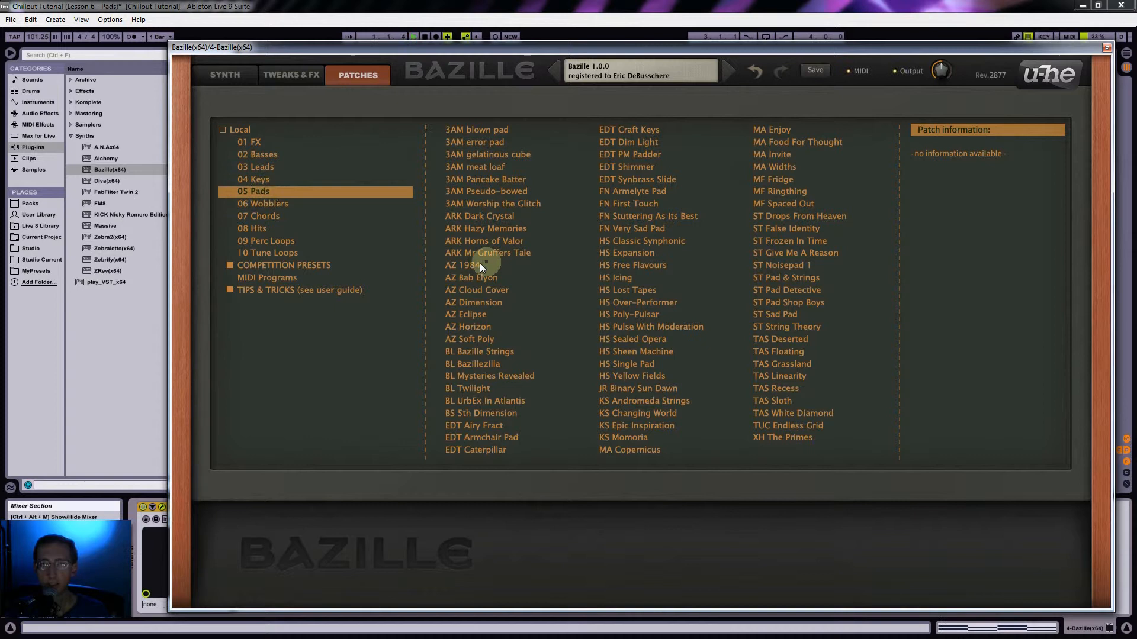
click(470, 313)
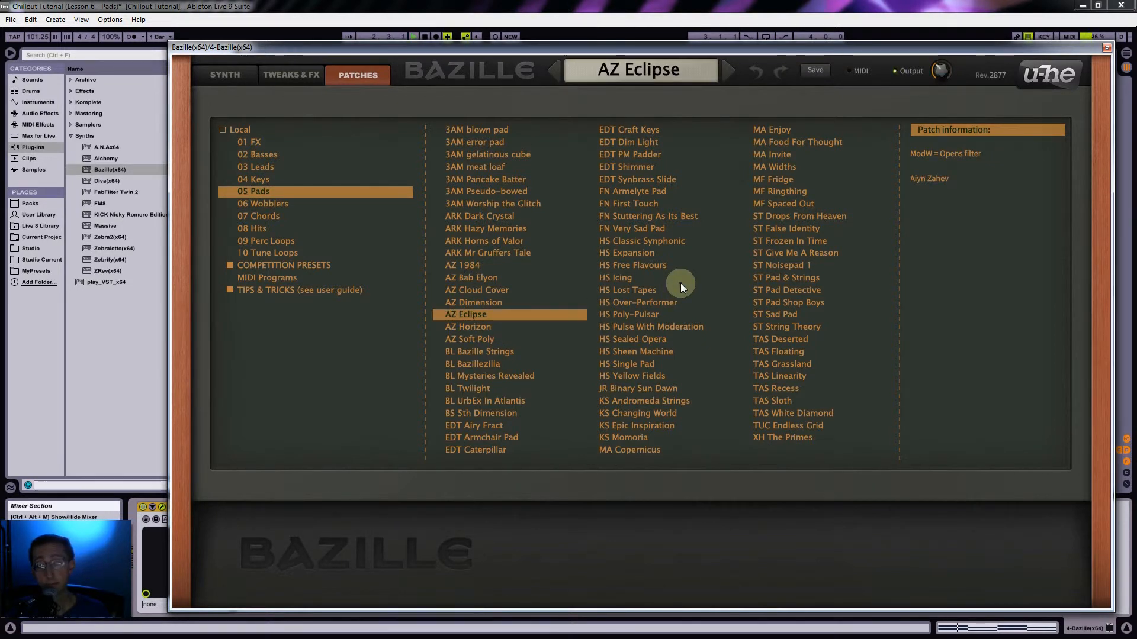
click(631, 317)
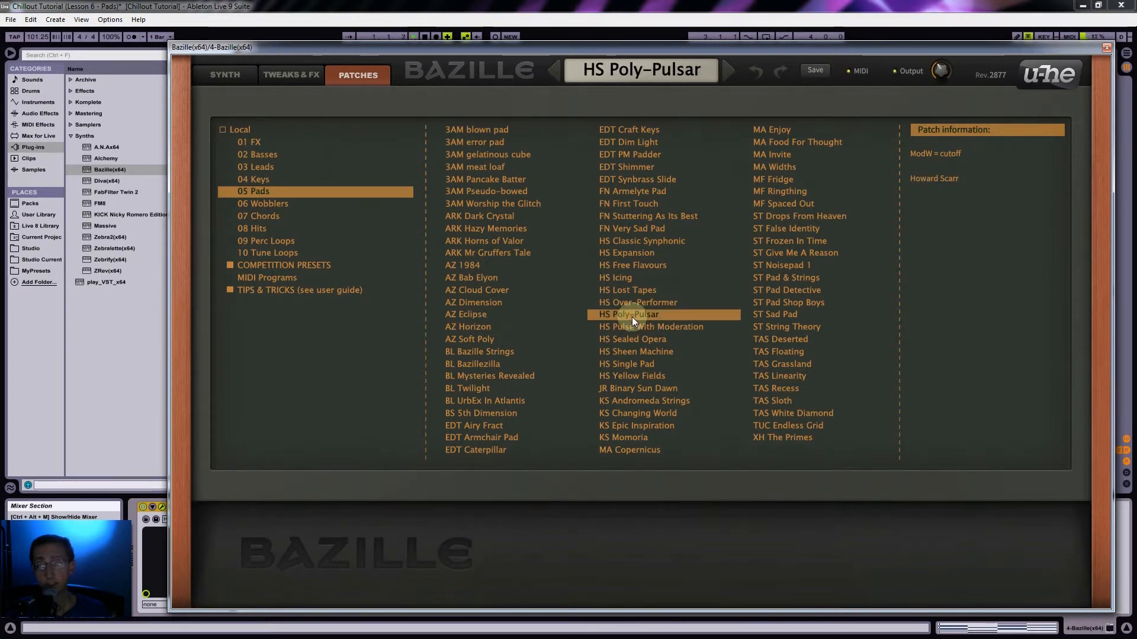
click(479, 216)
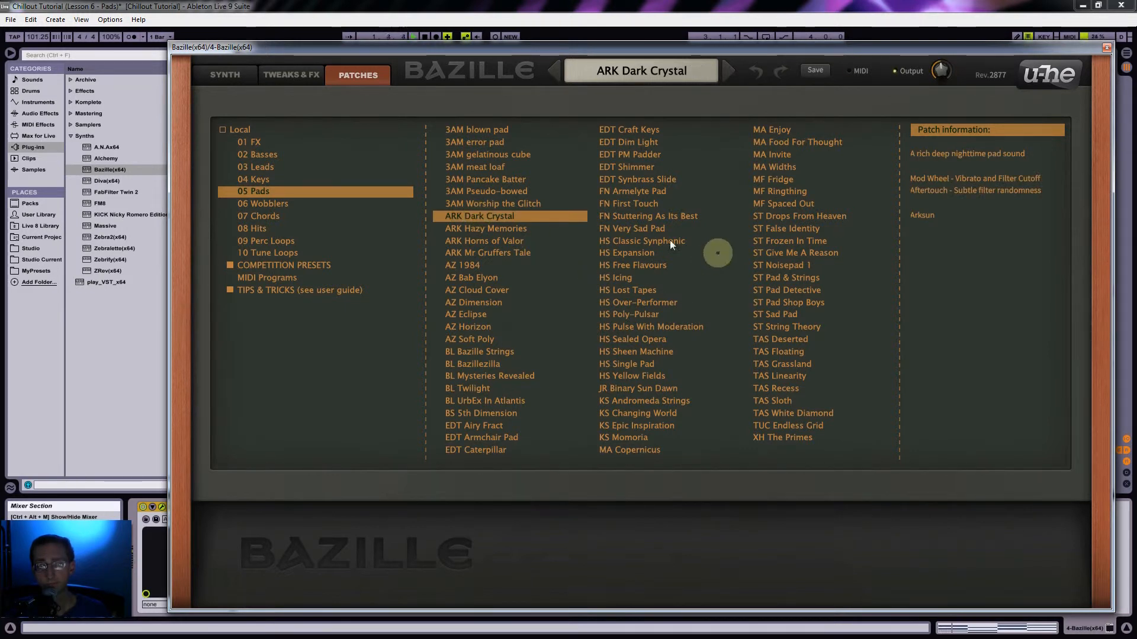
Step: Inspect the ARK Dark Crystal patching and move filter 1's LP24 cable from Out 1 to the second lower multiplex's input
click(284, 77)
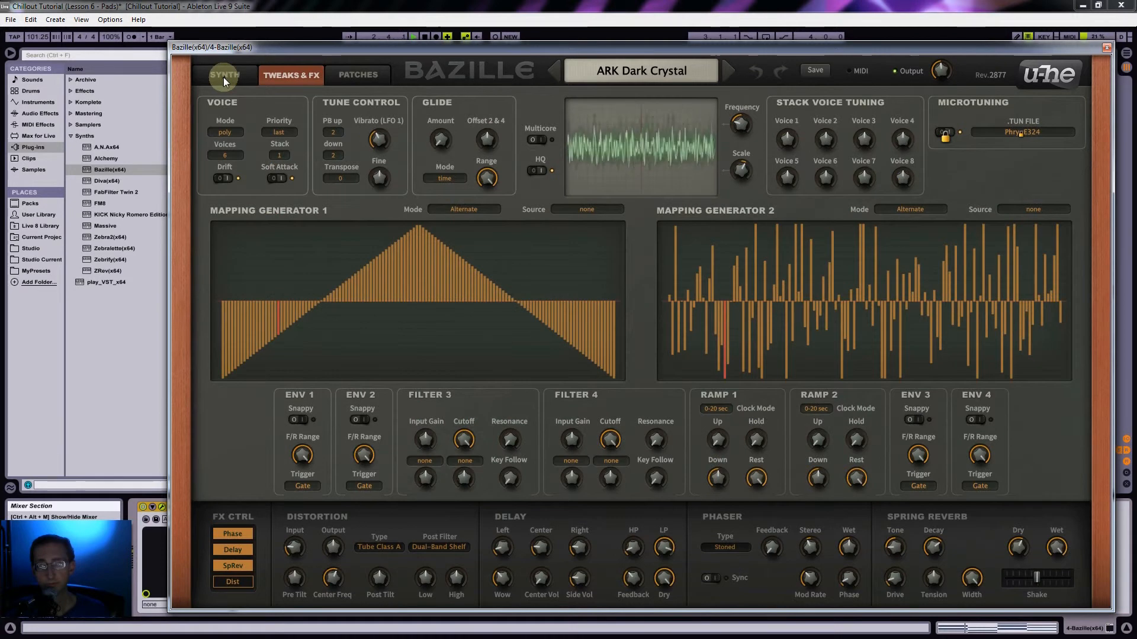
click(223, 77)
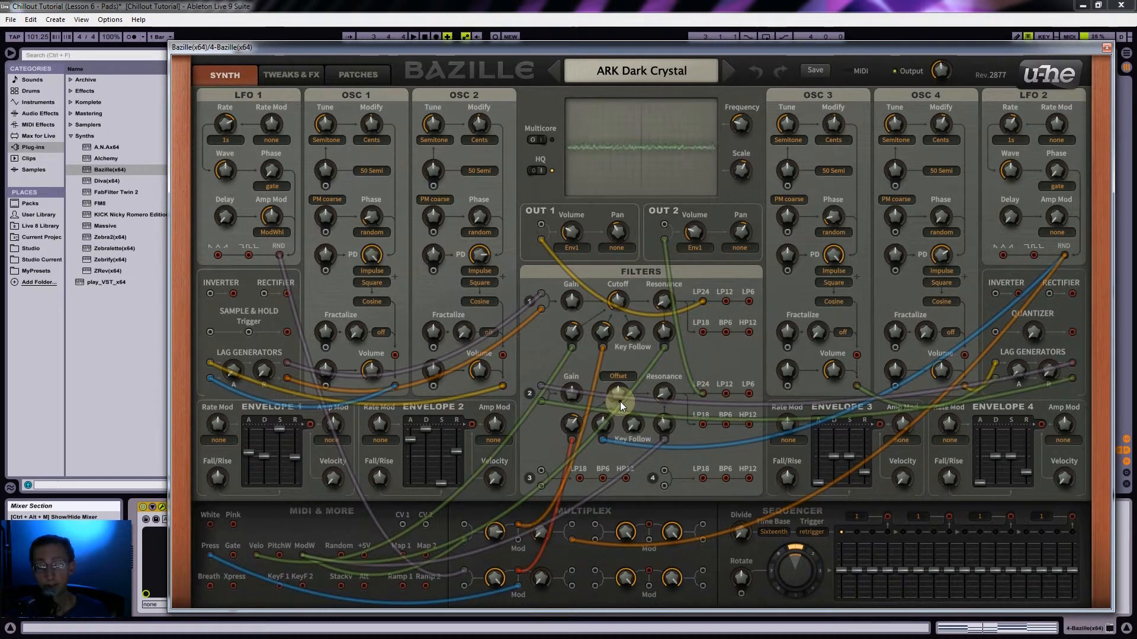
drag(620, 402, 384, 557)
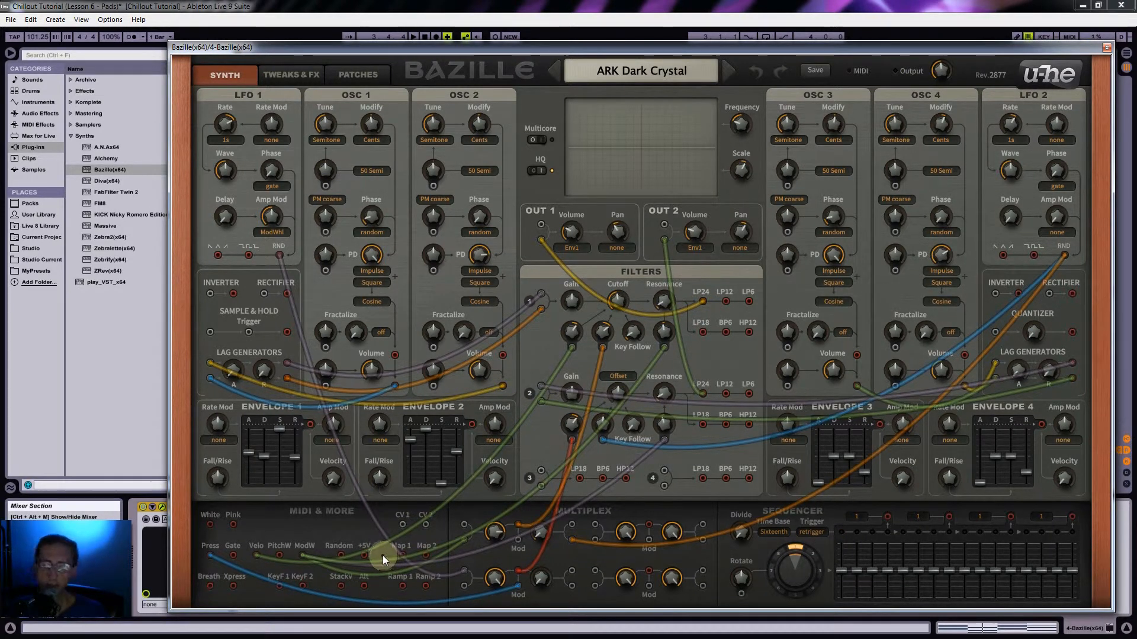
drag(374, 552, 403, 555)
drag(765, 48, 762, 23)
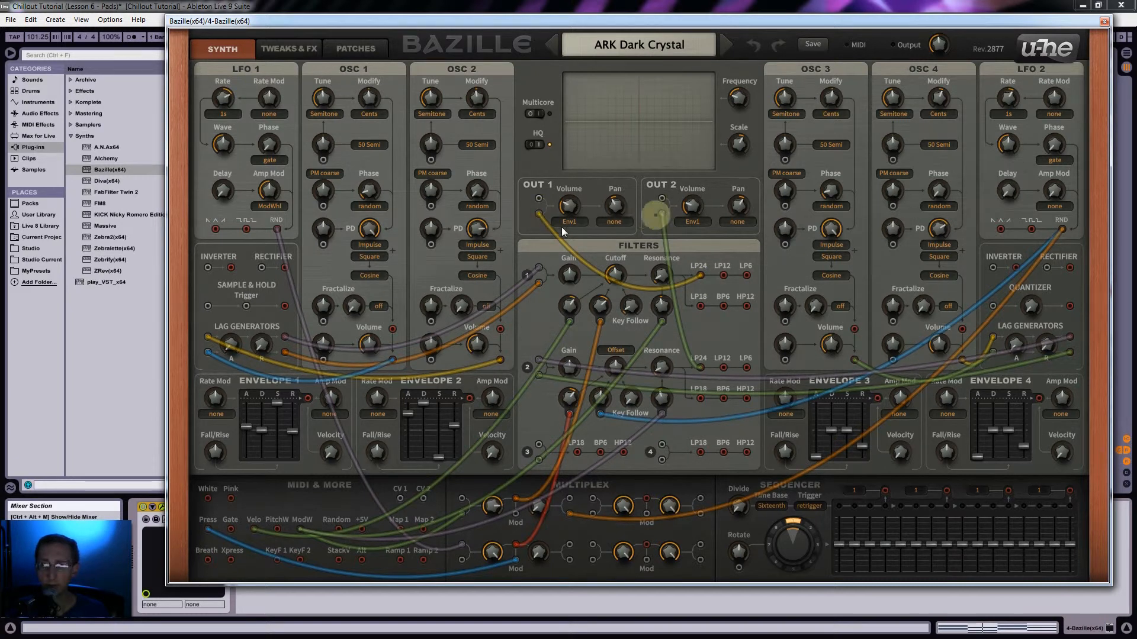
drag(539, 216, 595, 559)
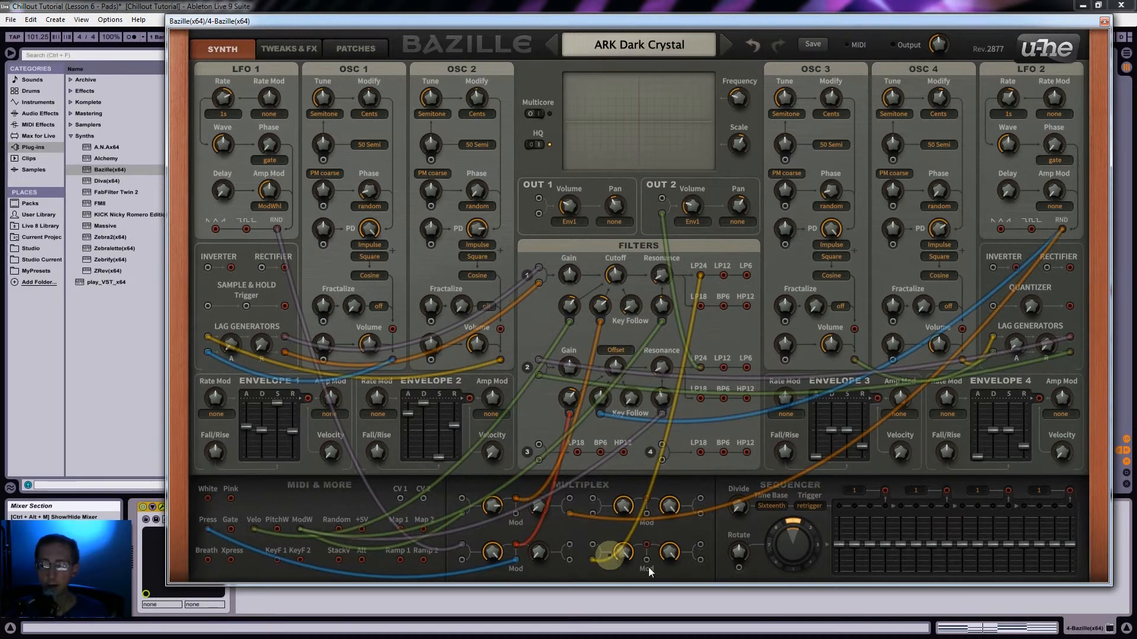
Step: Draw a rhythmic pattern in the sequencer by raising steps 1, 3, 6, 7, 10, 11, 13 and 14 to 100
mouse_move(840, 546)
mouse_down()
mouse_move(843, 509)
mouse_move(869, 528)
mouse_move(869, 509)
mouse_up()
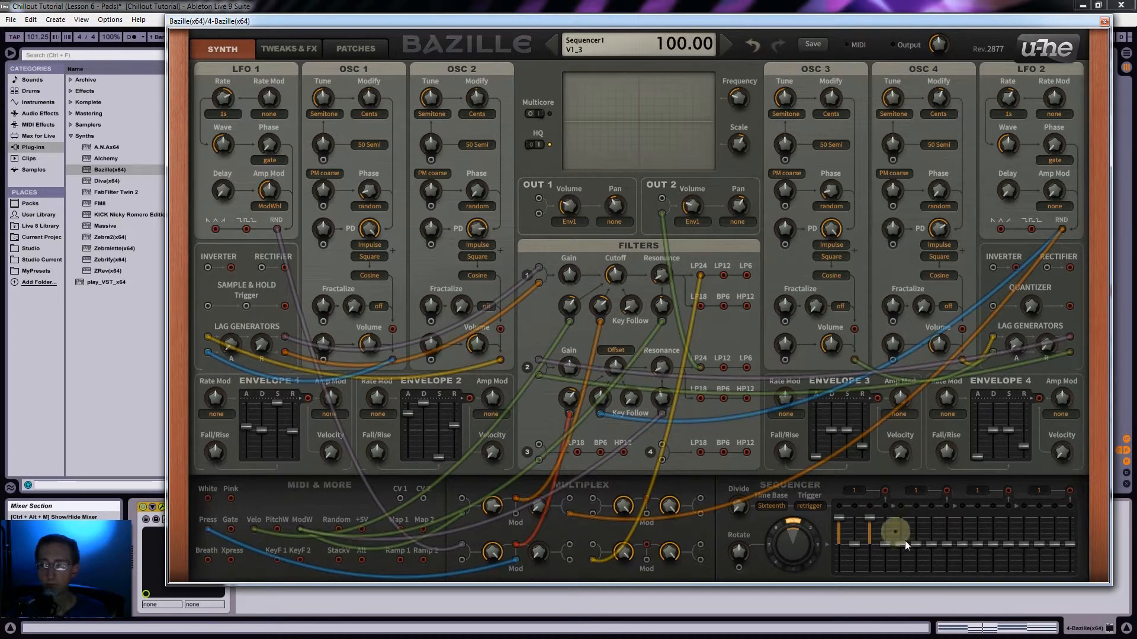
drag(915, 545, 917, 493)
mouse_move(931, 543)
mouse_down()
mouse_move(931, 509)
mouse_move(977, 492)
mouse_up()
click(977, 544)
drag(1023, 544, 1025, 503)
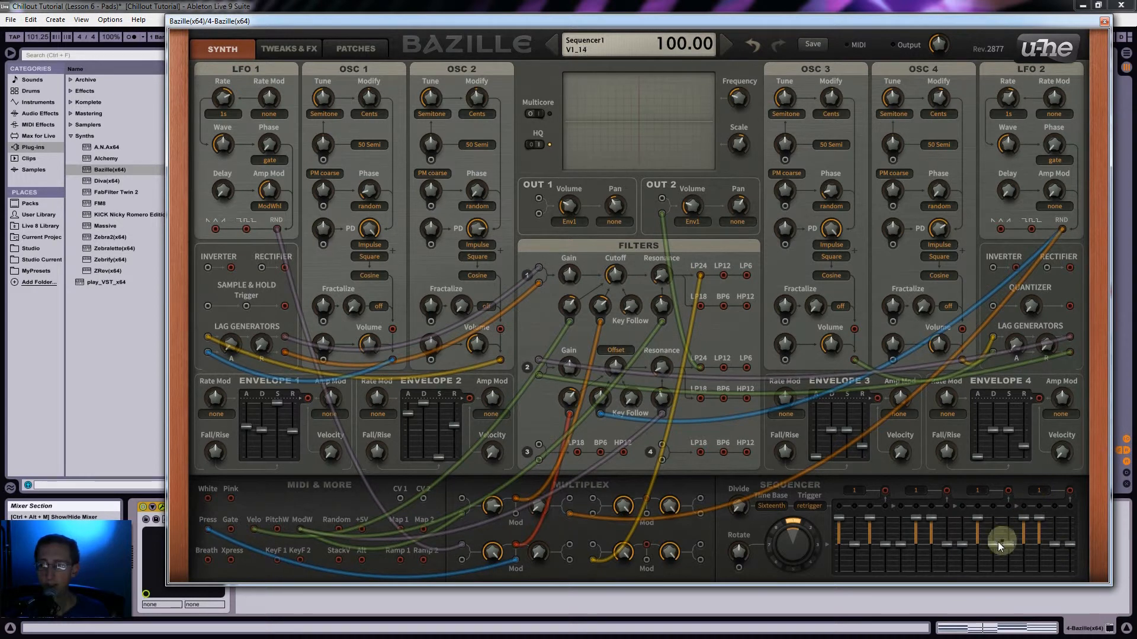
drag(995, 544, 998, 480)
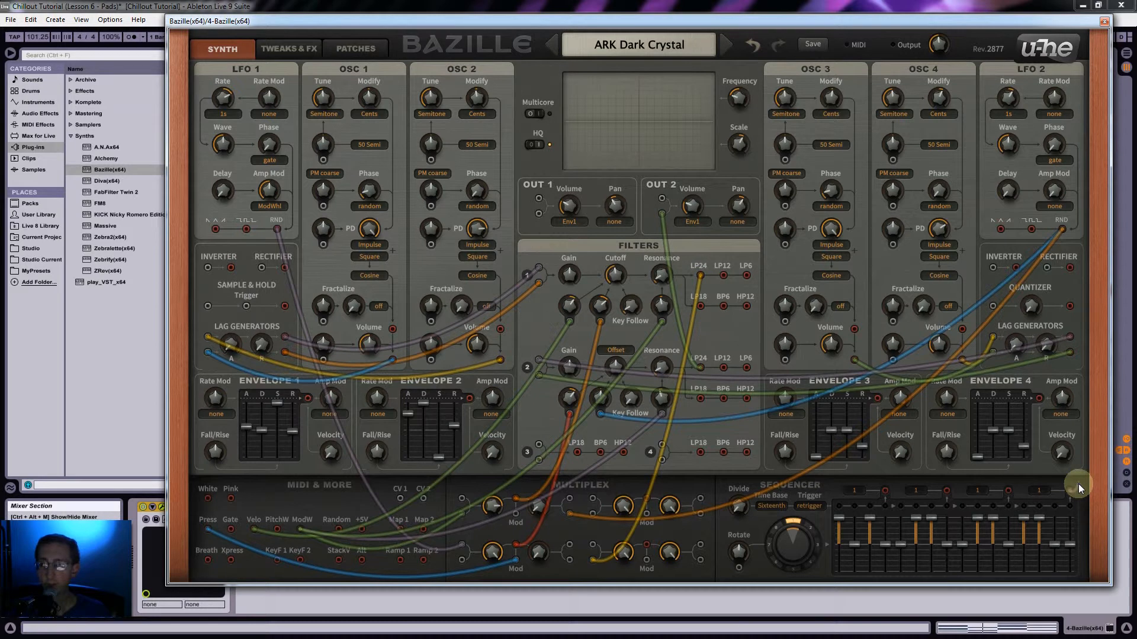
Step: Patch the sequencer's fourth output into the second lower multiplex's Mod input and briefly play the result
drag(1077, 490, 647, 561)
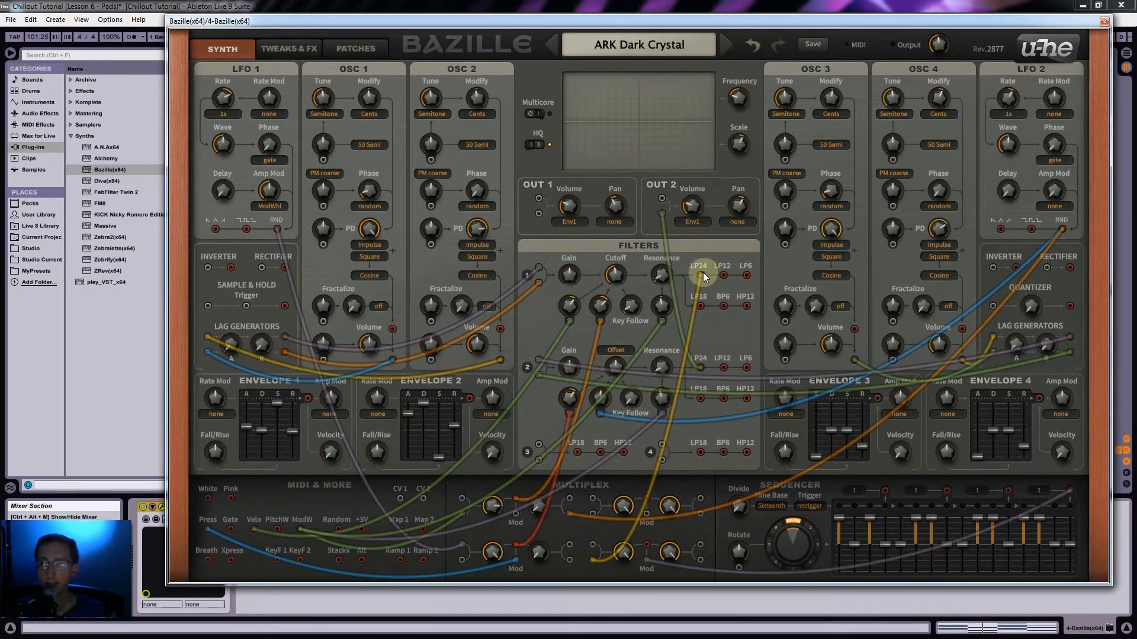
key(space)
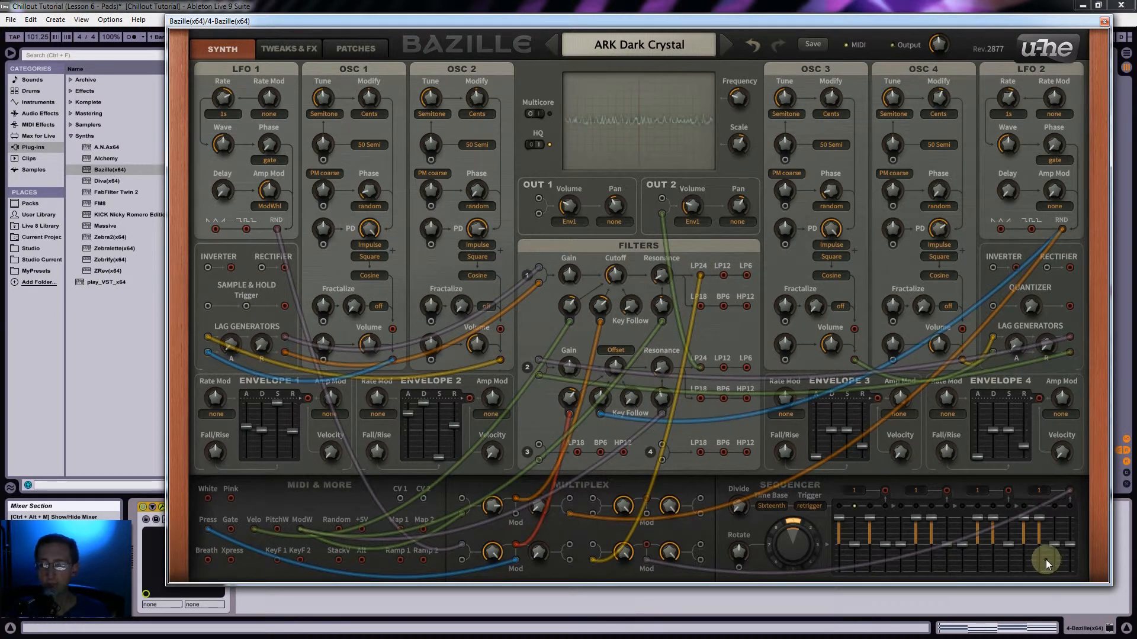
key(space)
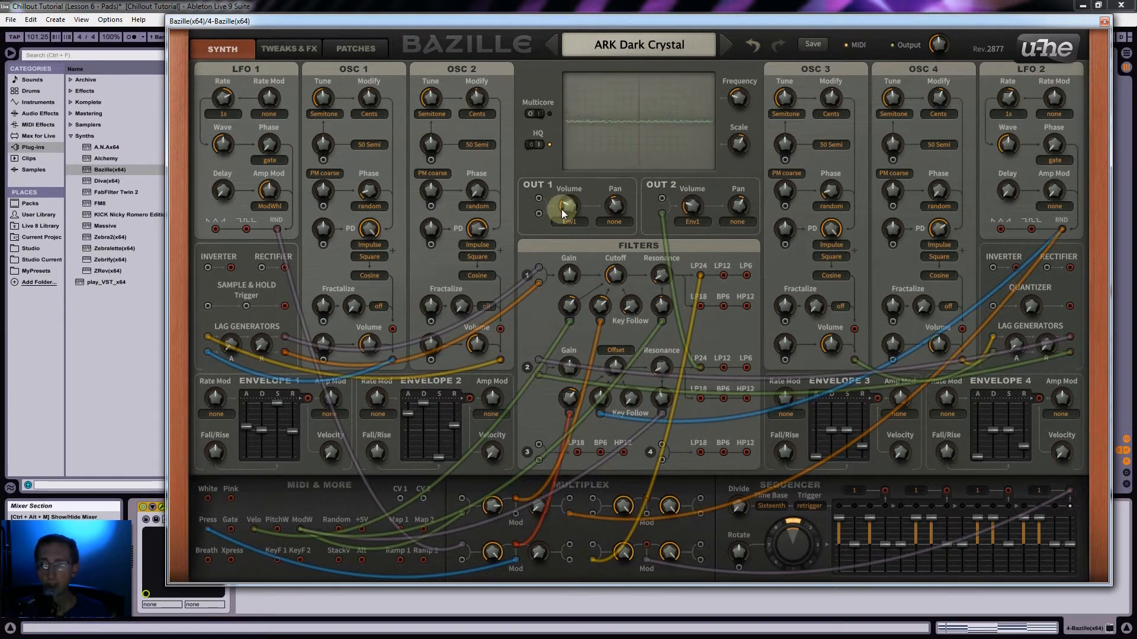
Step: Patch the second lower multiplex's output to Out 1 and detach filter 2's LP24 cable from Out 2
drag(646, 552, 539, 215)
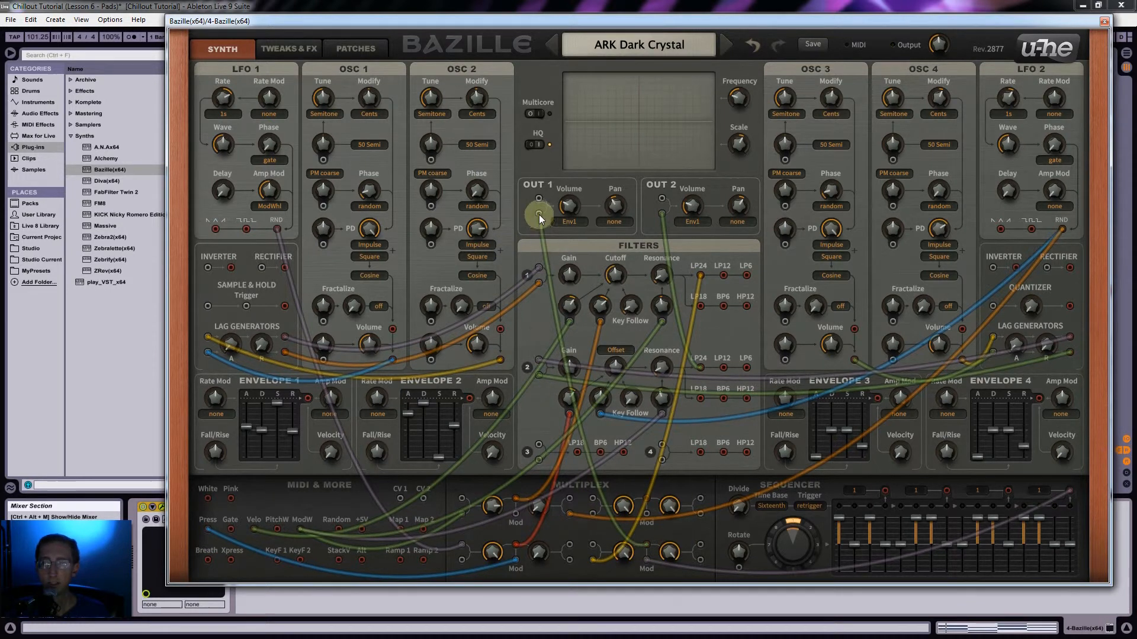
drag(663, 215, 655, 454)
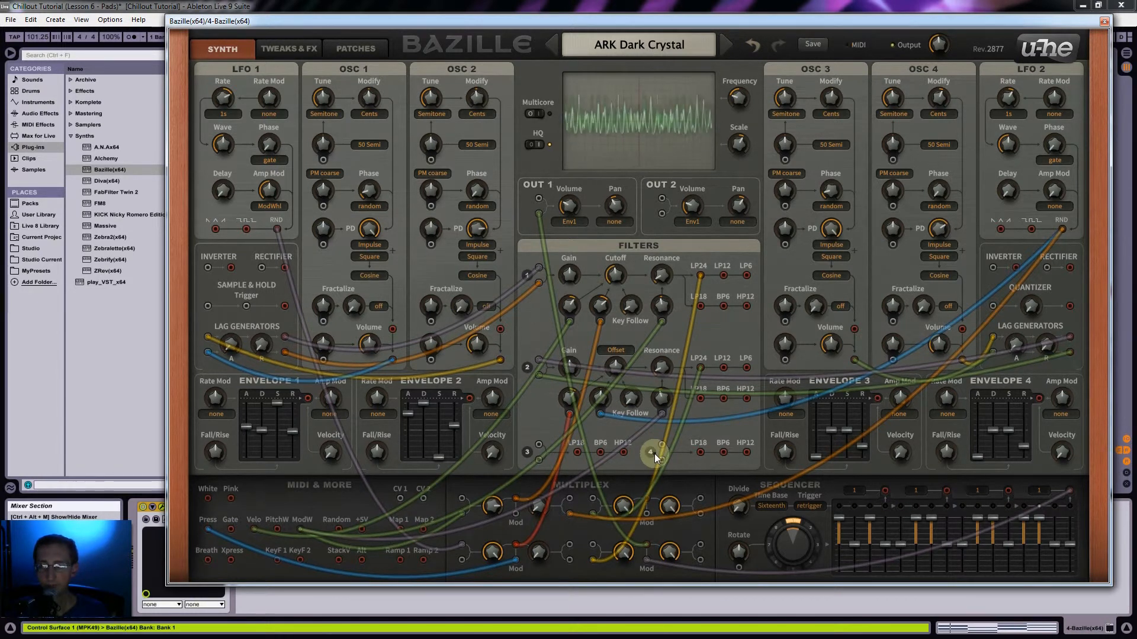
click(739, 507)
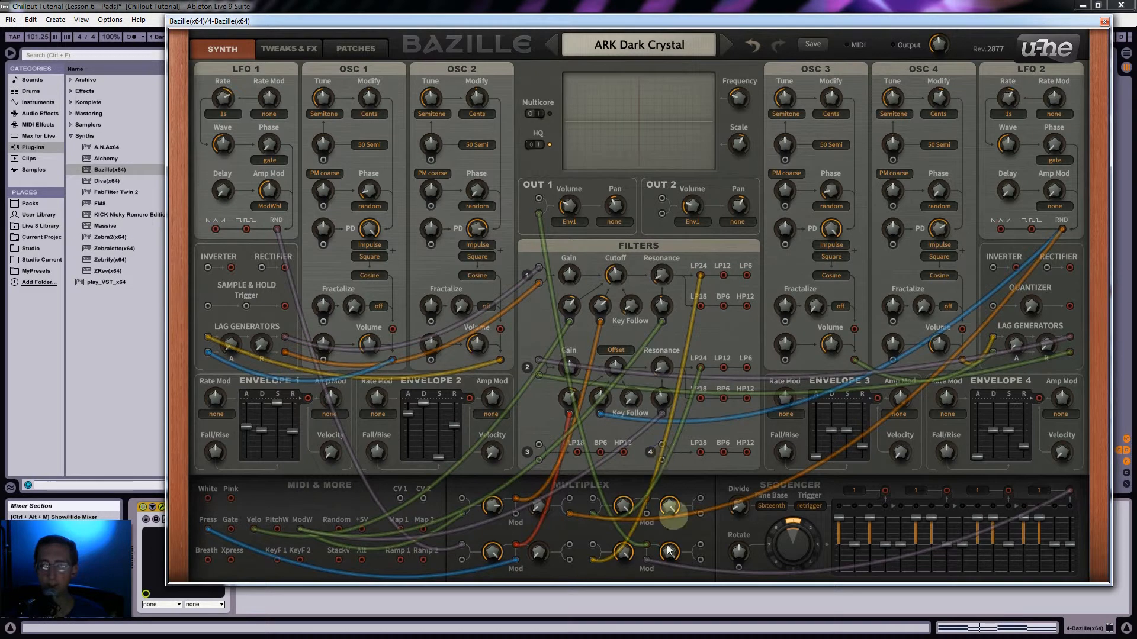
Step: Route the sequencer through filter 4's LP18 output into the multiplex's Mod input and set filter 4's cutoff to 94
mouse_move(649, 560)
mouse_down()
mouse_move(701, 485)
mouse_move(710, 438)
mouse_move(660, 460)
mouse_move(715, 454)
mouse_move(695, 456)
mouse_move(670, 563)
mouse_move(646, 560)
mouse_up()
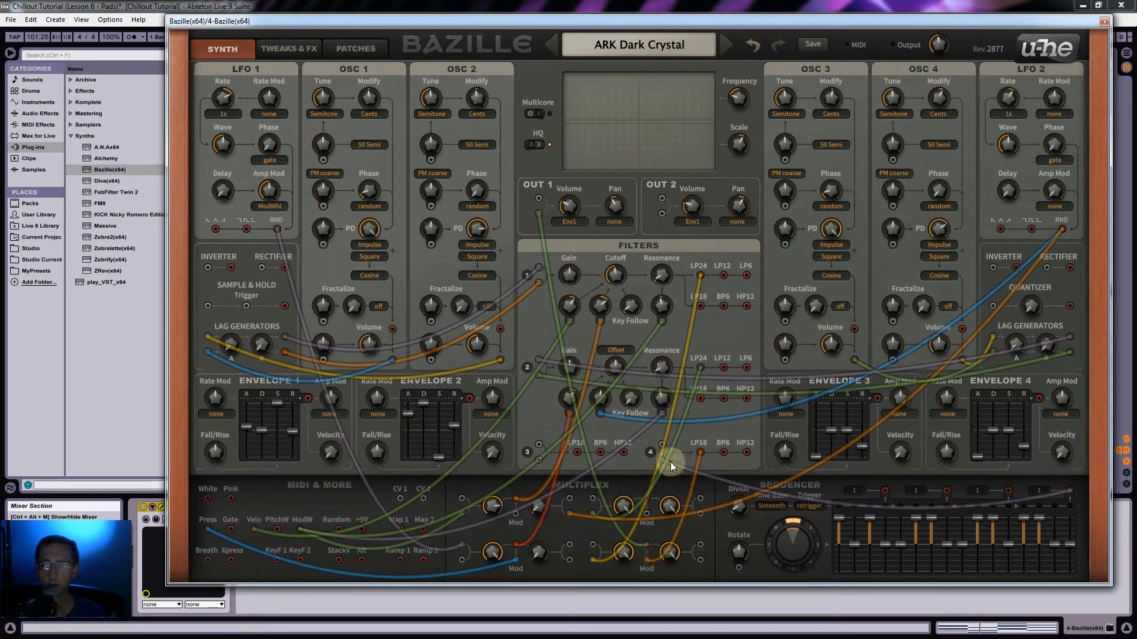
click(289, 49)
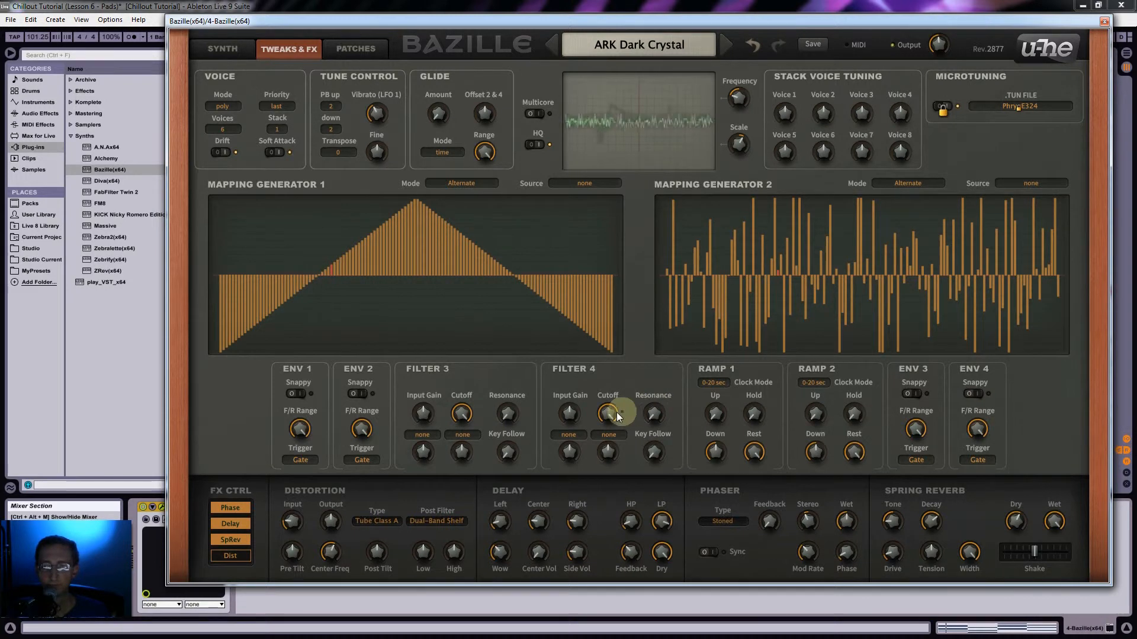
drag(607, 413, 597, 456)
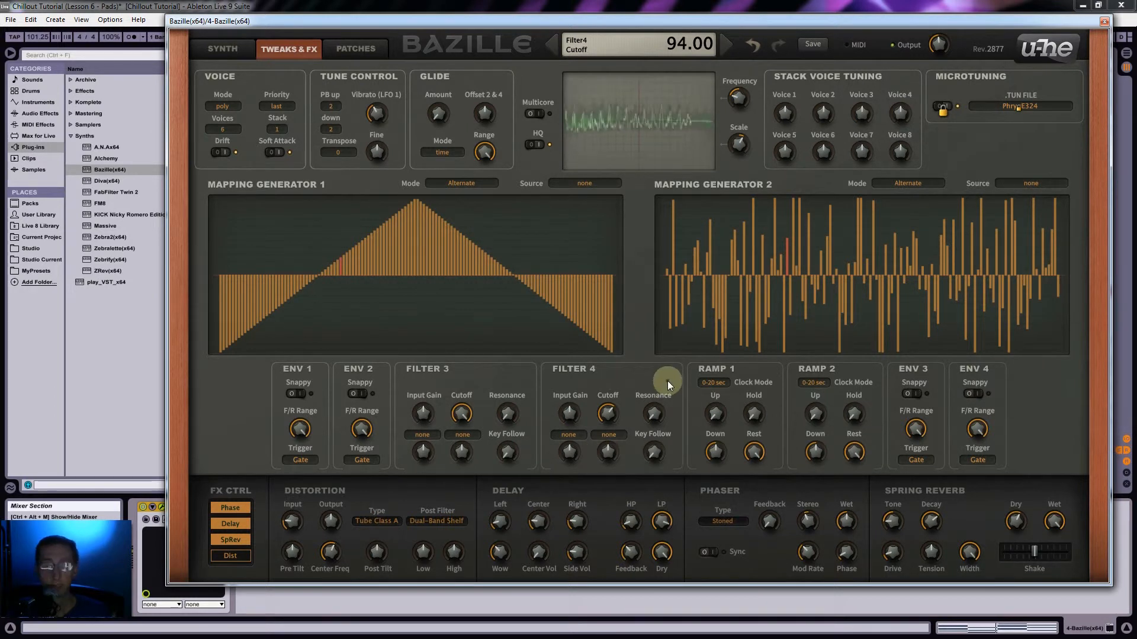
Step: Raise sequencer step 4 to 100 to extend the rhythmic pattern
click(224, 49)
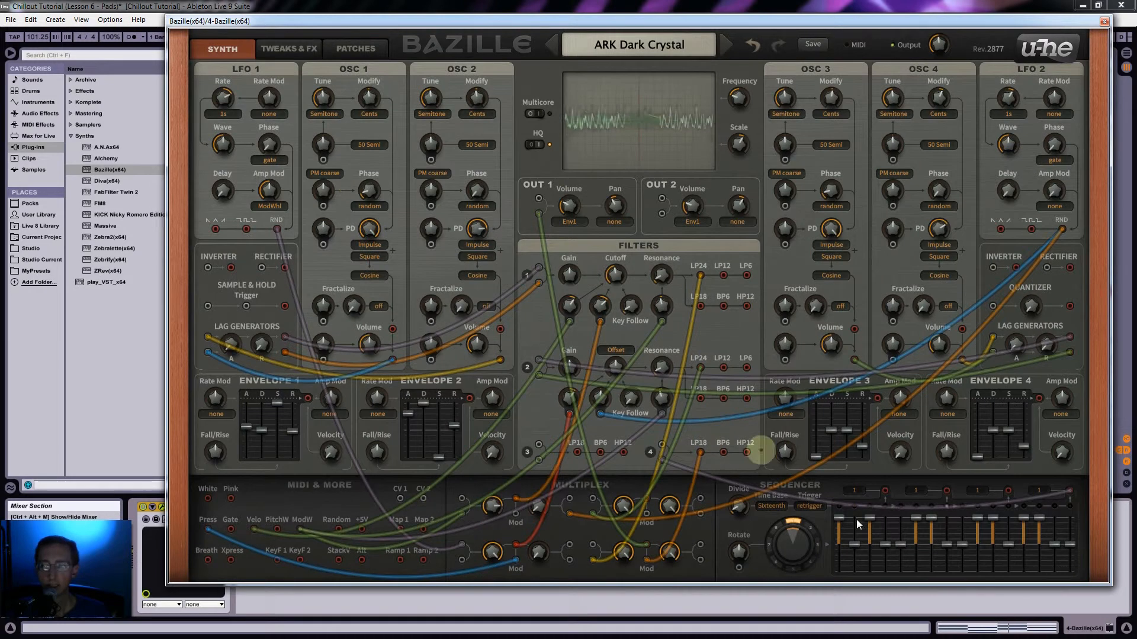
drag(885, 536, 885, 491)
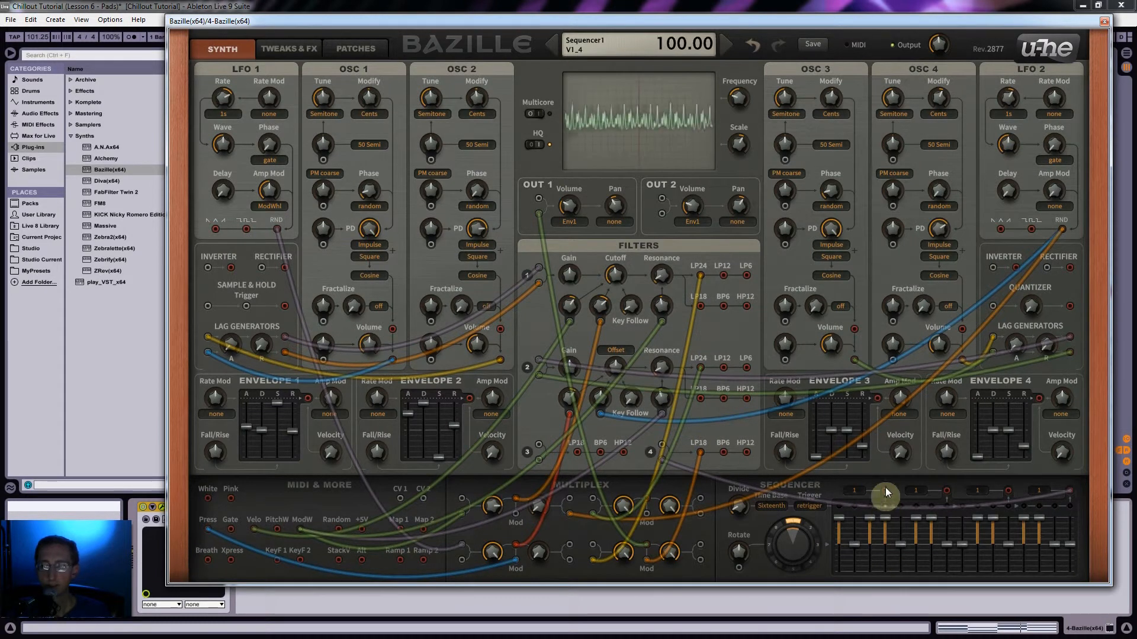
Step: Lower filter 4's cutoff to about 60 and raise the main output level to 166
click(356, 49)
click(299, 47)
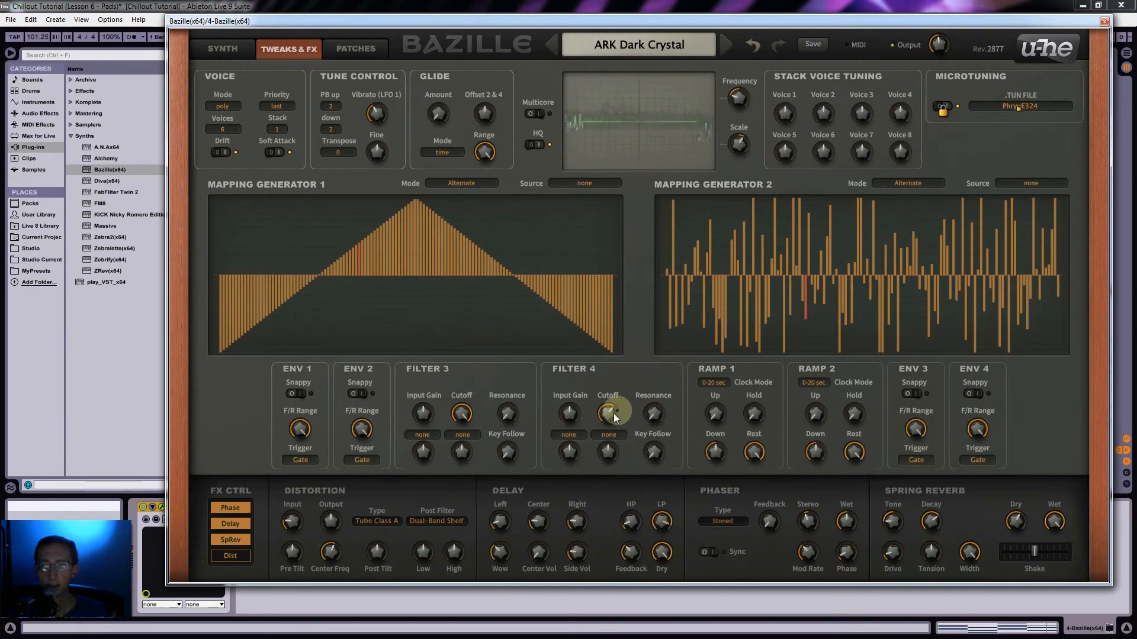
drag(608, 421, 605, 441)
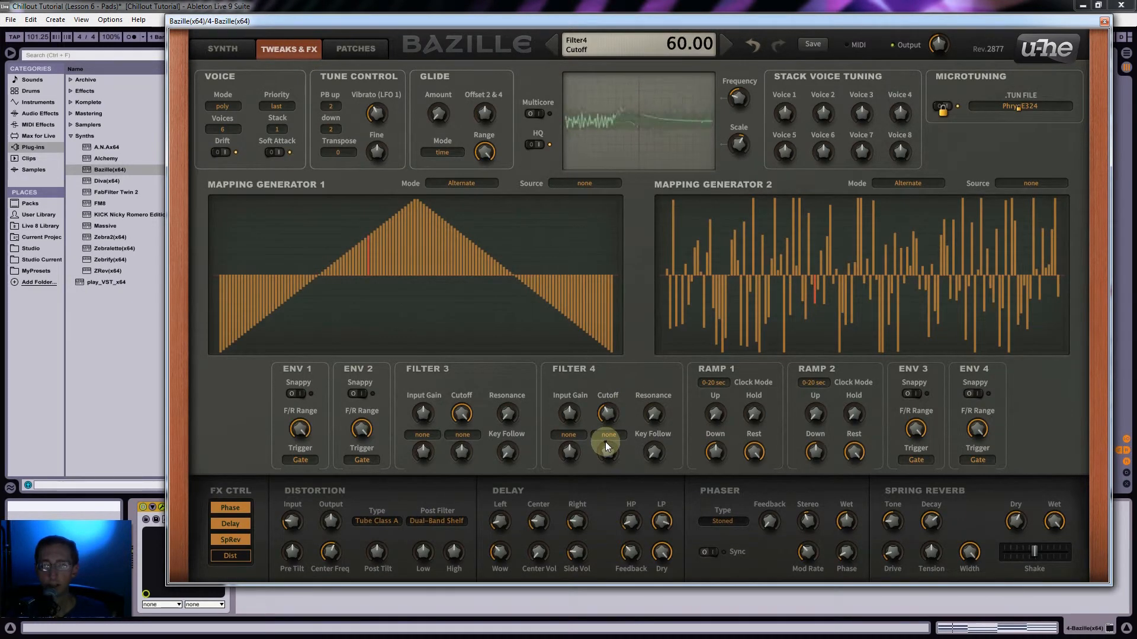
click(222, 44)
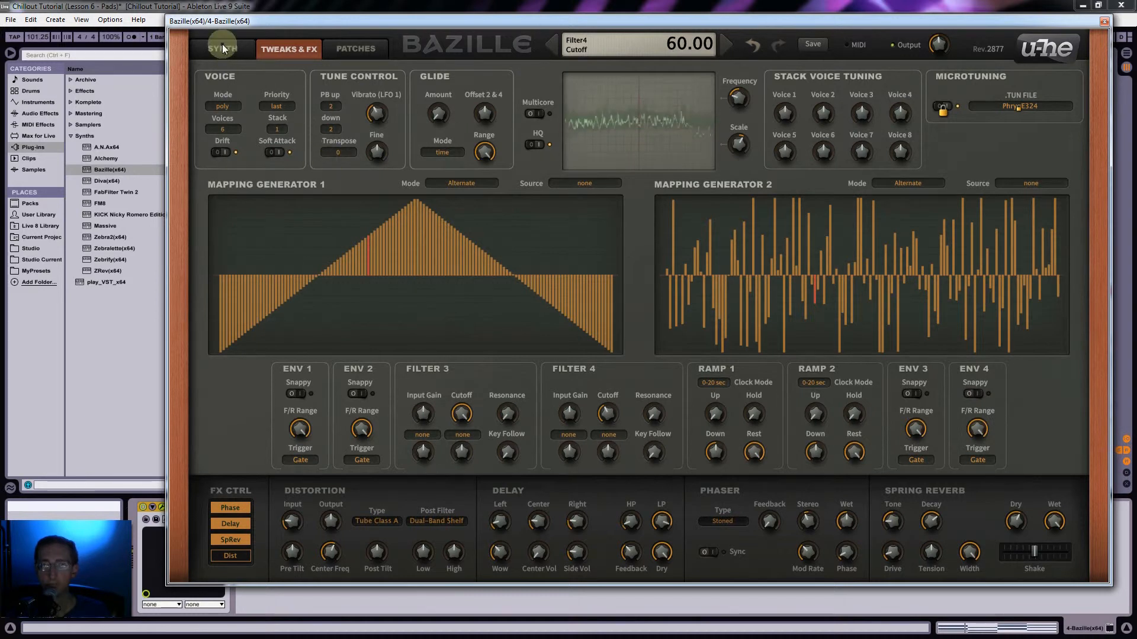
click(605, 416)
drag(612, 418, 611, 420)
drag(943, 49, 948, 16)
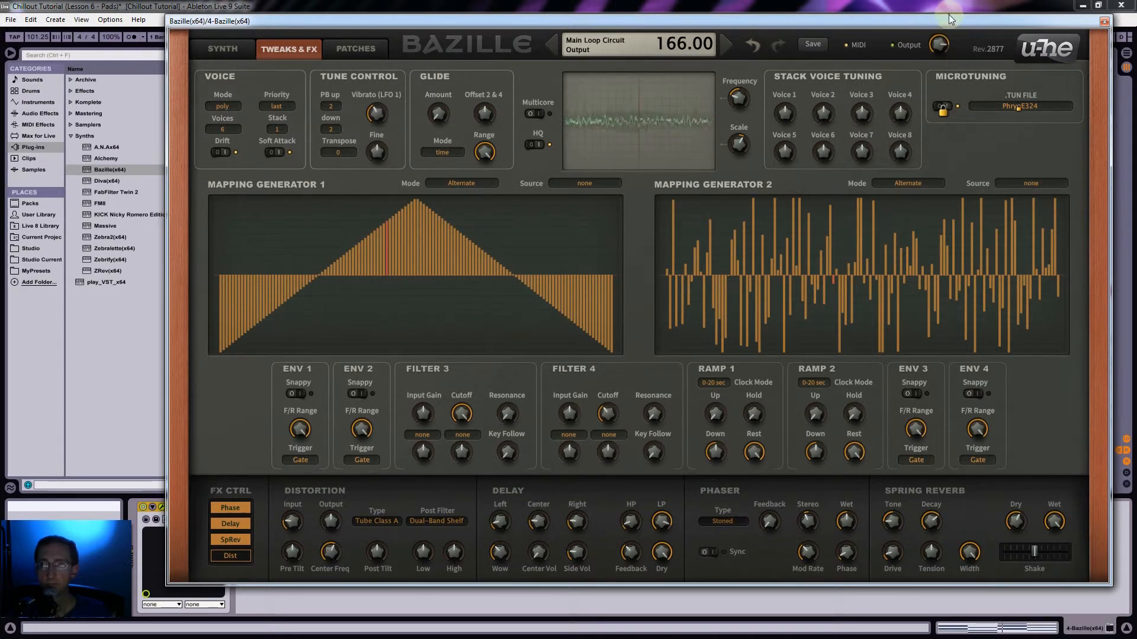
click(219, 46)
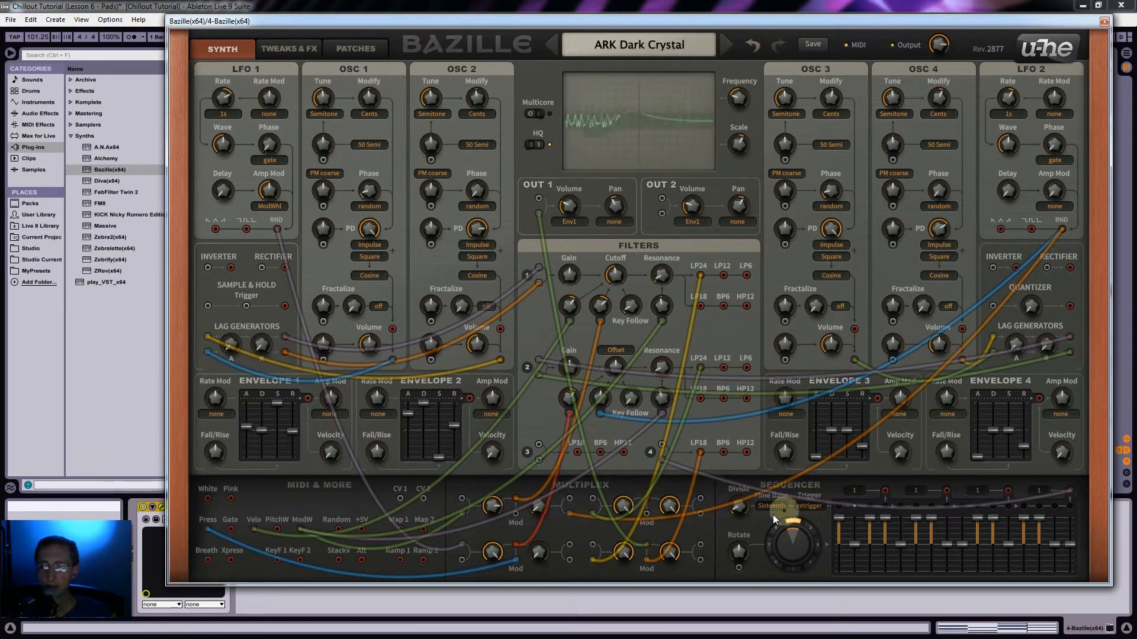
Step: Redraw the sequencer pattern so the odd steps sit at 100 and the even steps at 0
drag(734, 506, 750, 547)
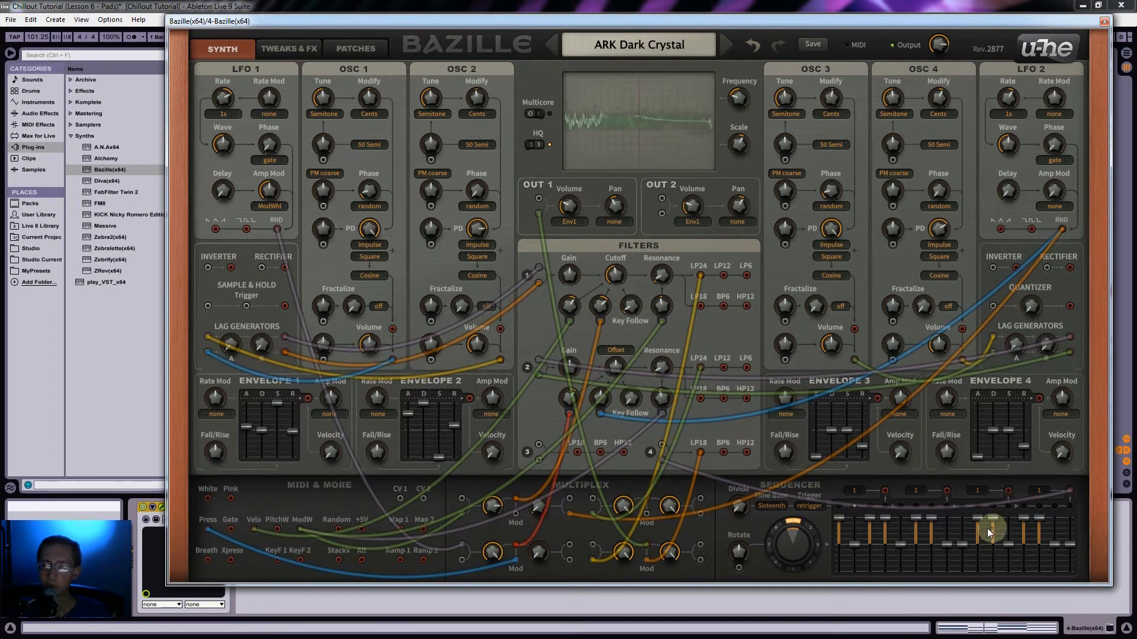
mouse_move(886, 519)
mouse_down()
mouse_move(885, 545)
mouse_move(907, 480)
mouse_up()
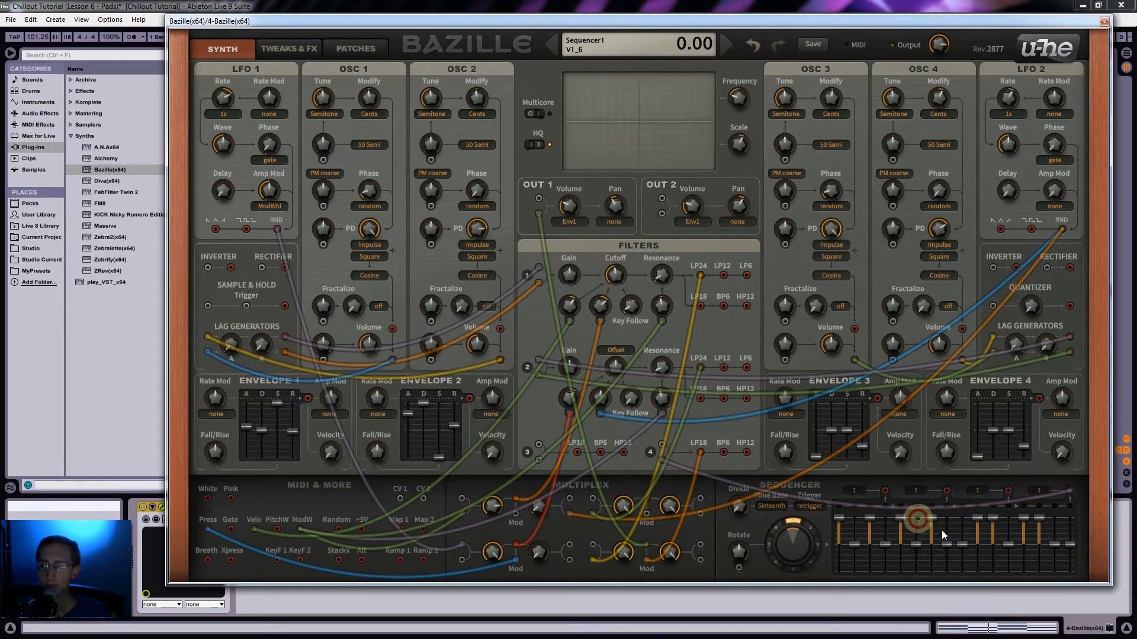
mouse_move(978, 518)
mouse_down()
mouse_move(1020, 542)
mouse_move(1059, 482)
mouse_up()
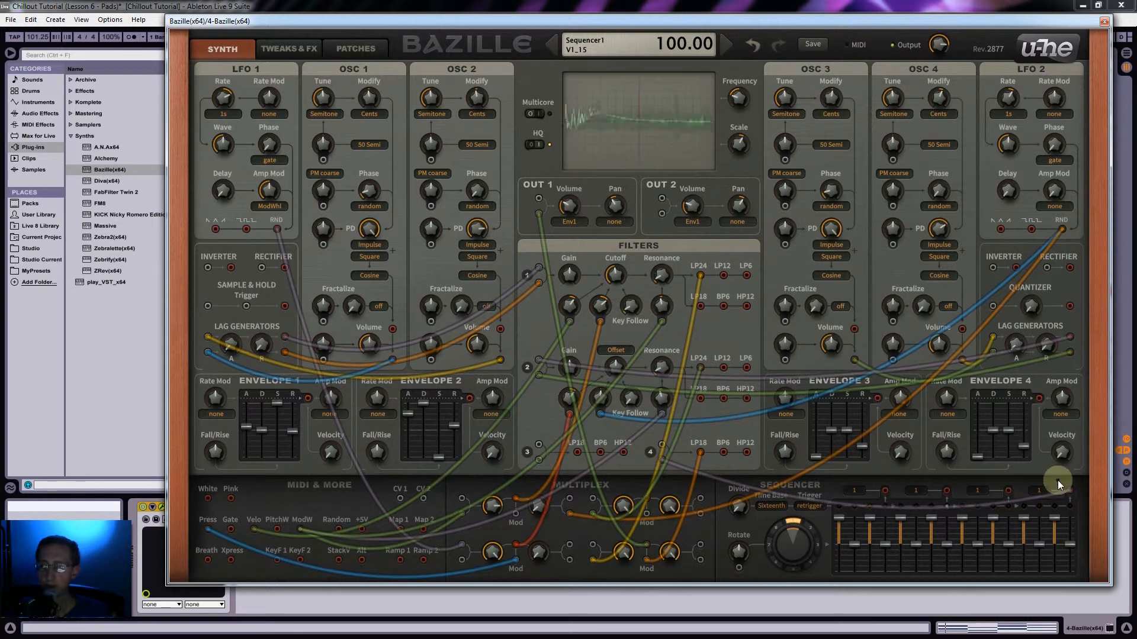
drag(853, 545, 867, 488)
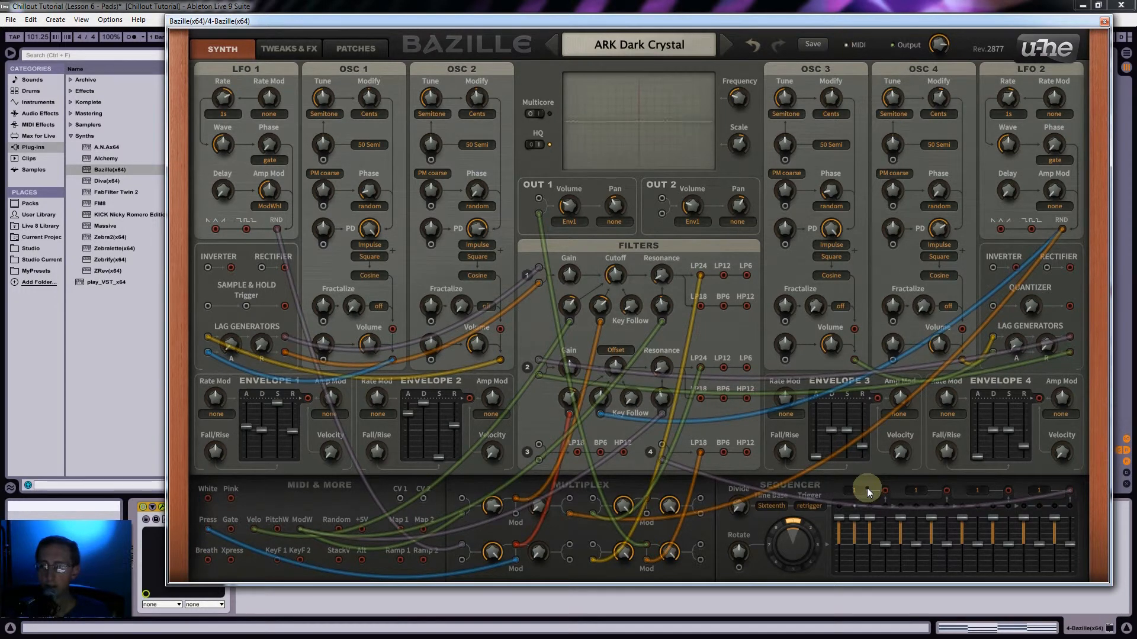
double_click(859, 520)
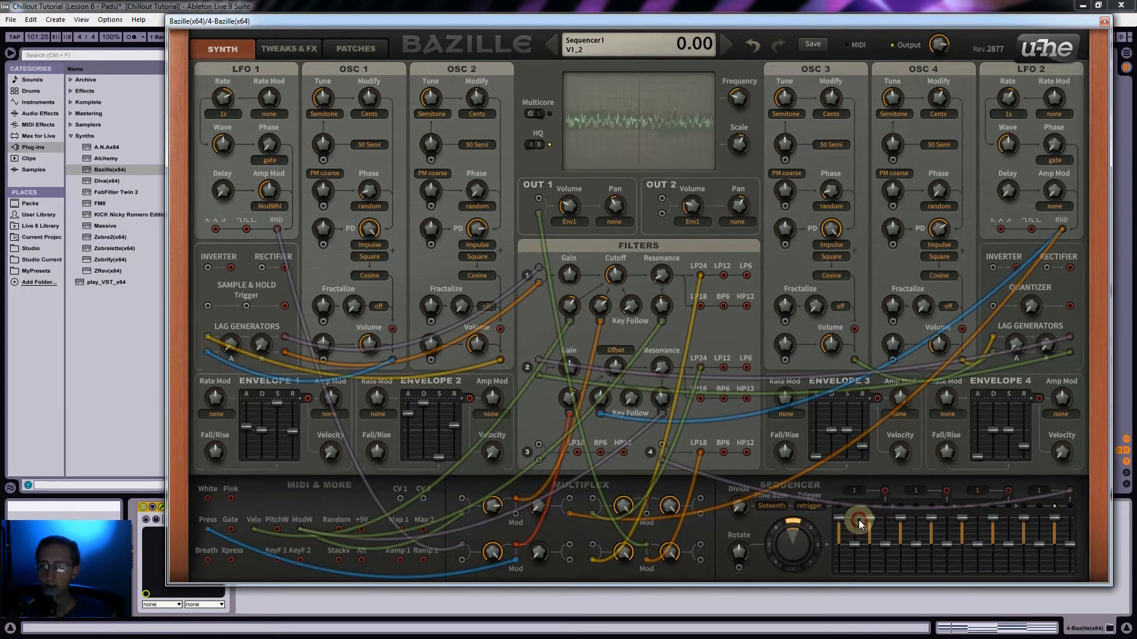
click(740, 508)
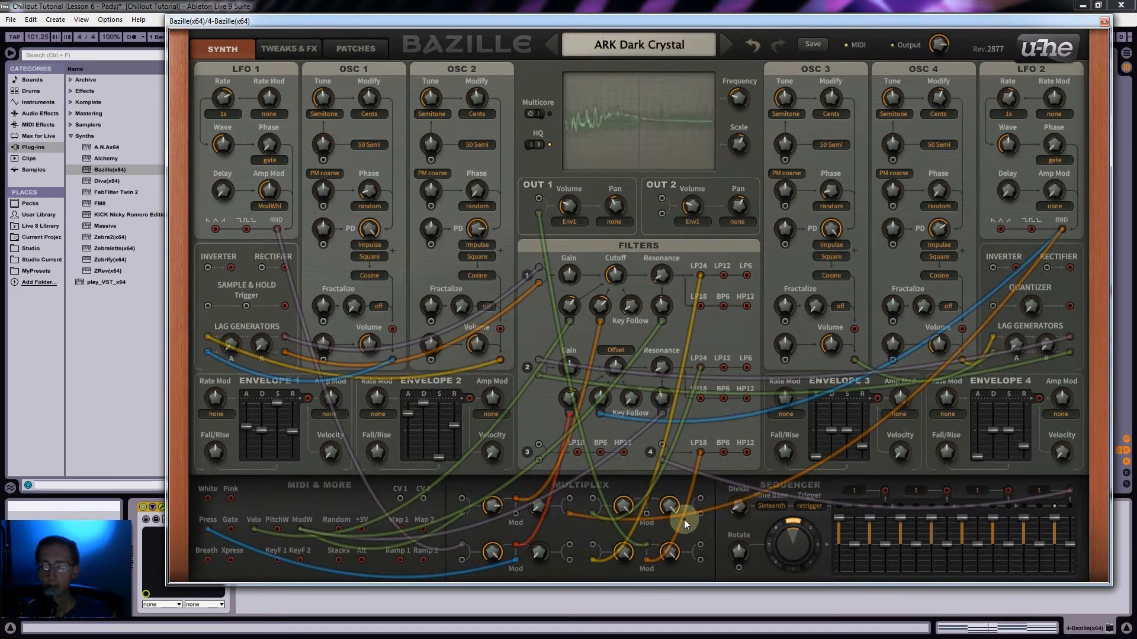
Step: Switch off Bazille's Delay and SpRev effects and raise the Bazille track's sends to B LongVerb and C Delay
click(294, 52)
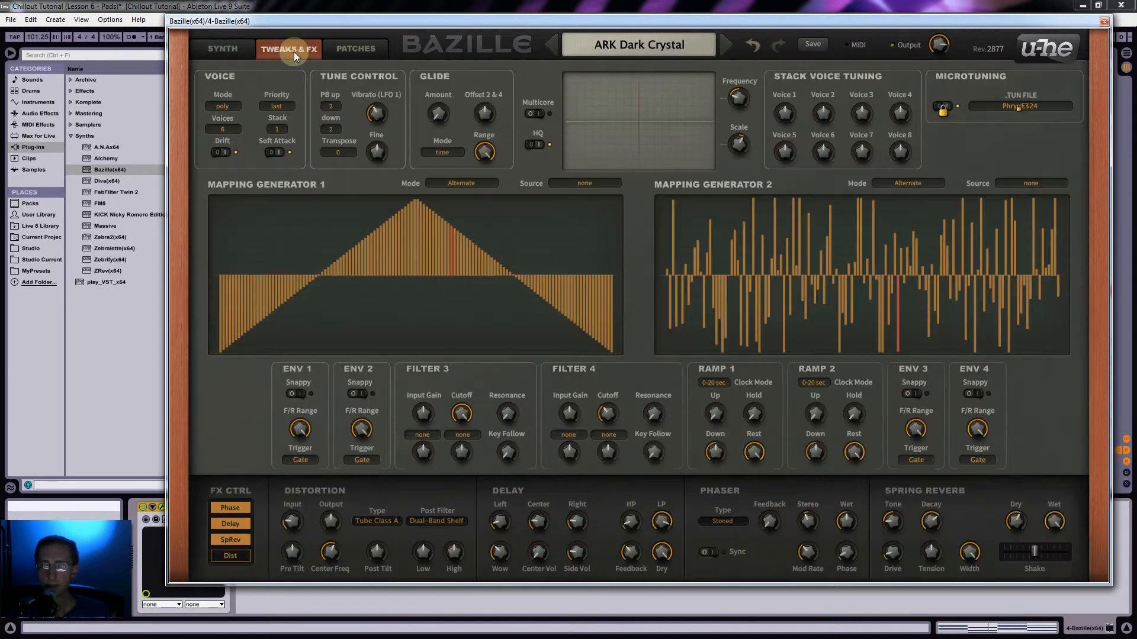
click(290, 525)
click(241, 526)
click(241, 537)
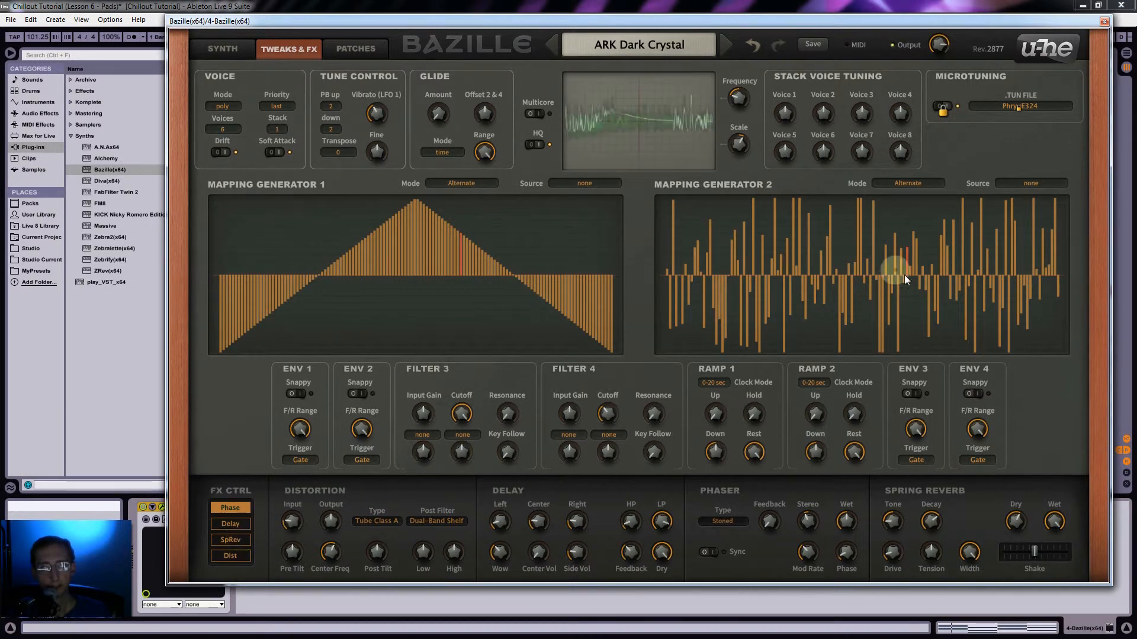
click(1103, 21)
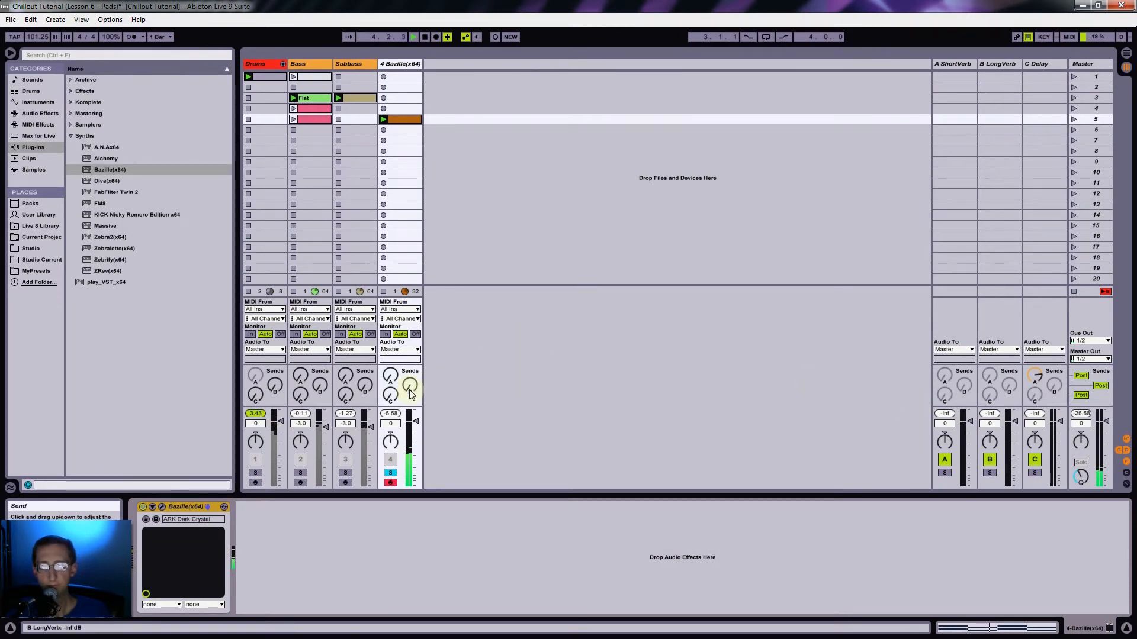
drag(409, 391, 409, 367)
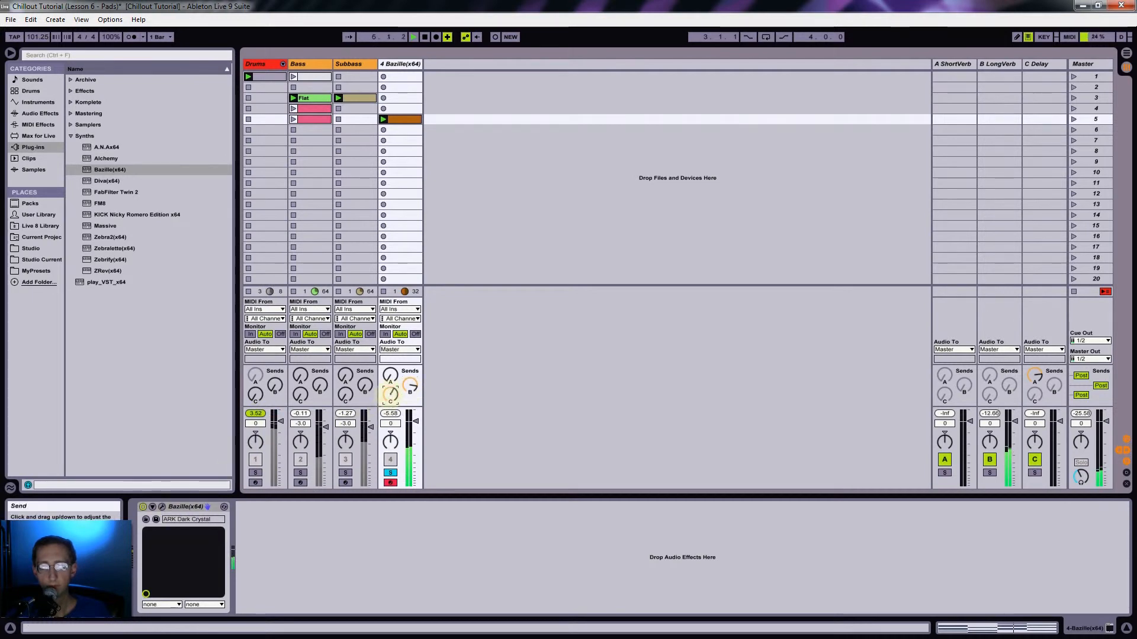
Step: Patch the second upper multiplex's output to Out 2 and route filter 4's LP18 output into its Mod input
click(161, 507)
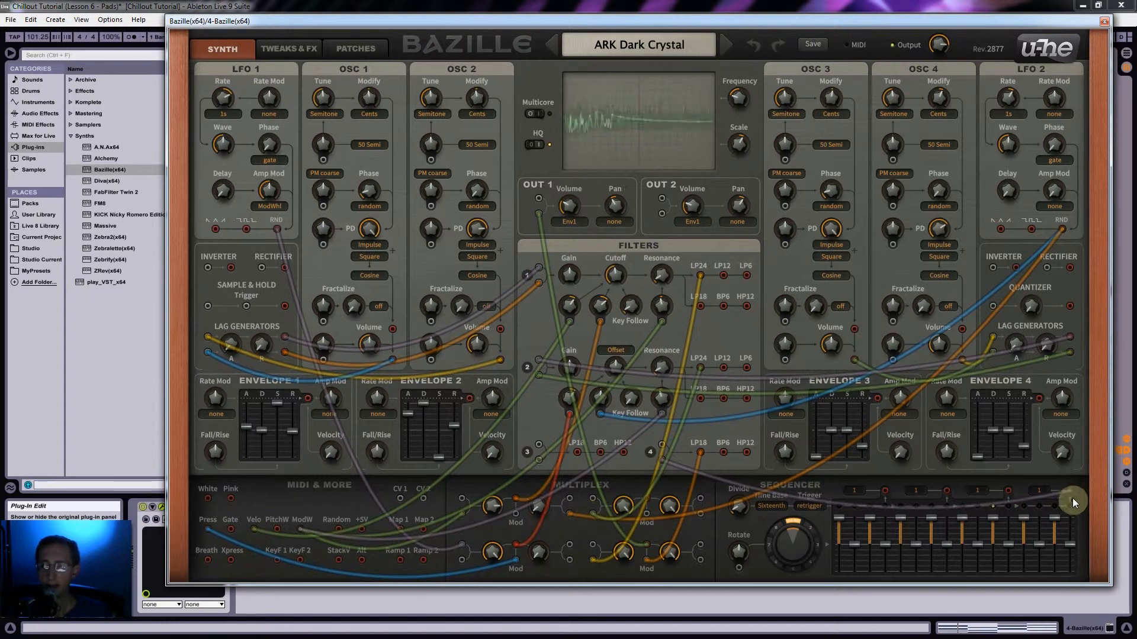
drag(1070, 505, 662, 218)
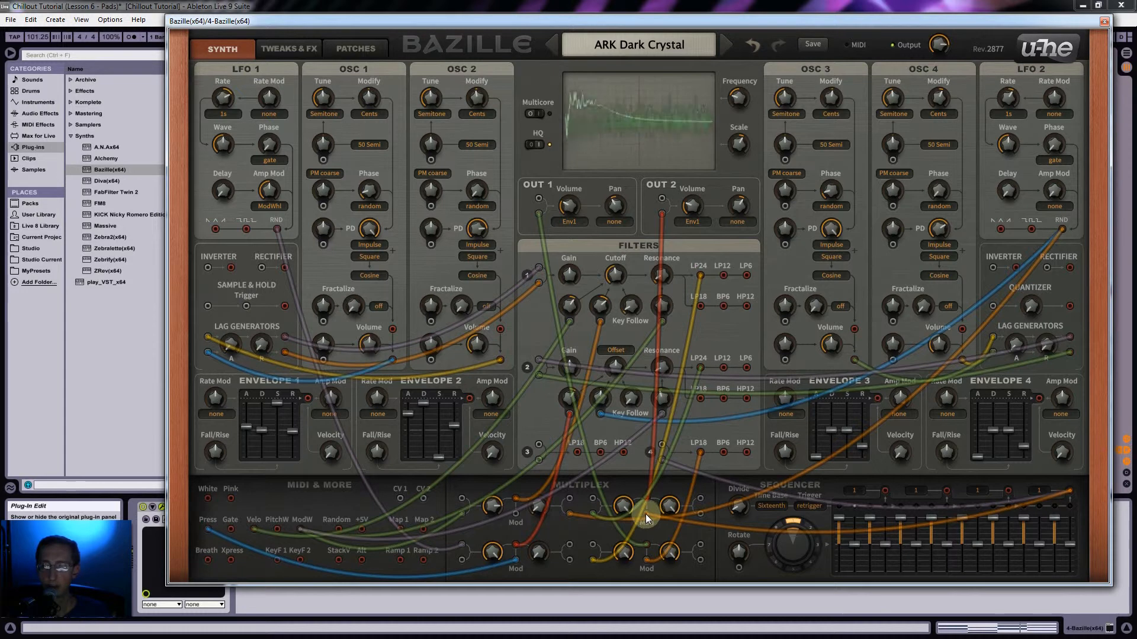
drag(647, 517, 677, 541)
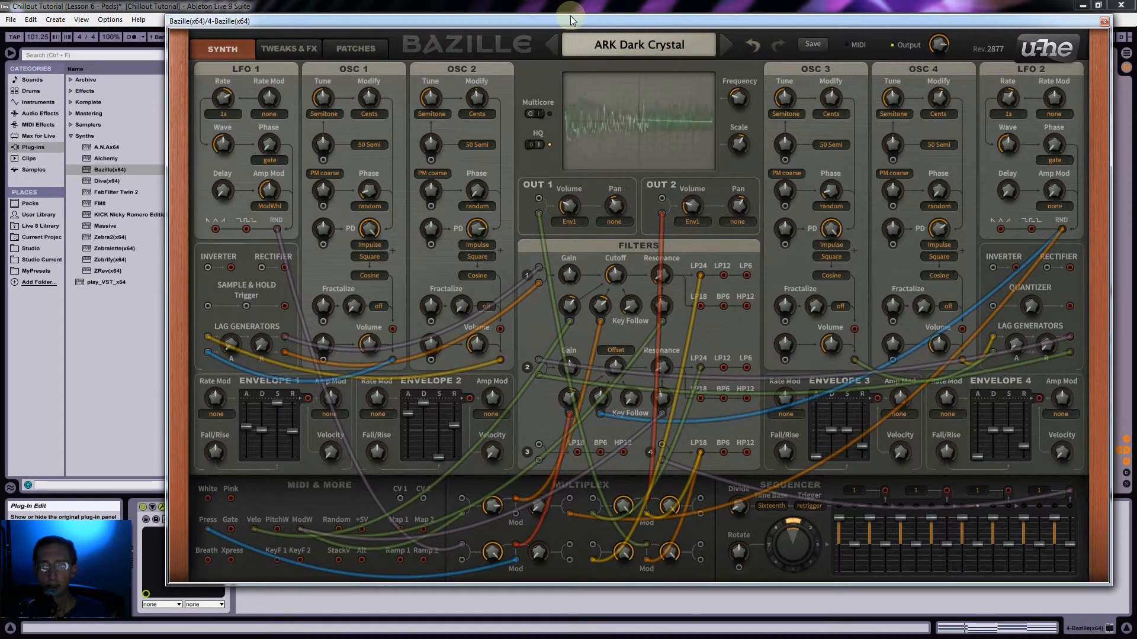
Step: Lower filter 4's cutoff to 42 and close the Bazille window
click(300, 47)
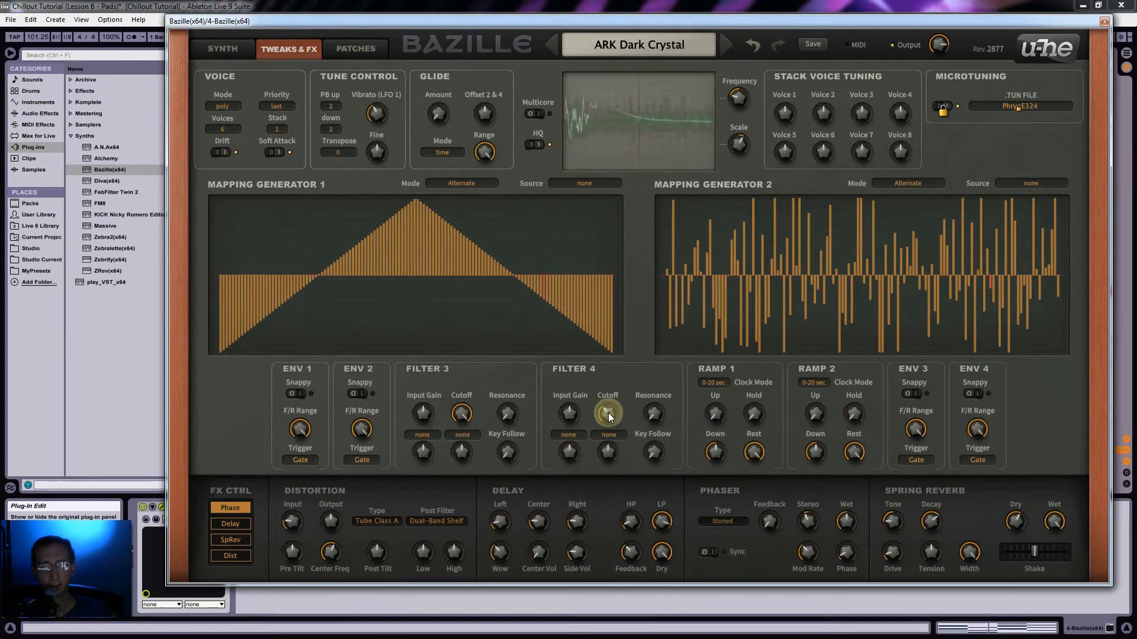
drag(609, 413, 607, 422)
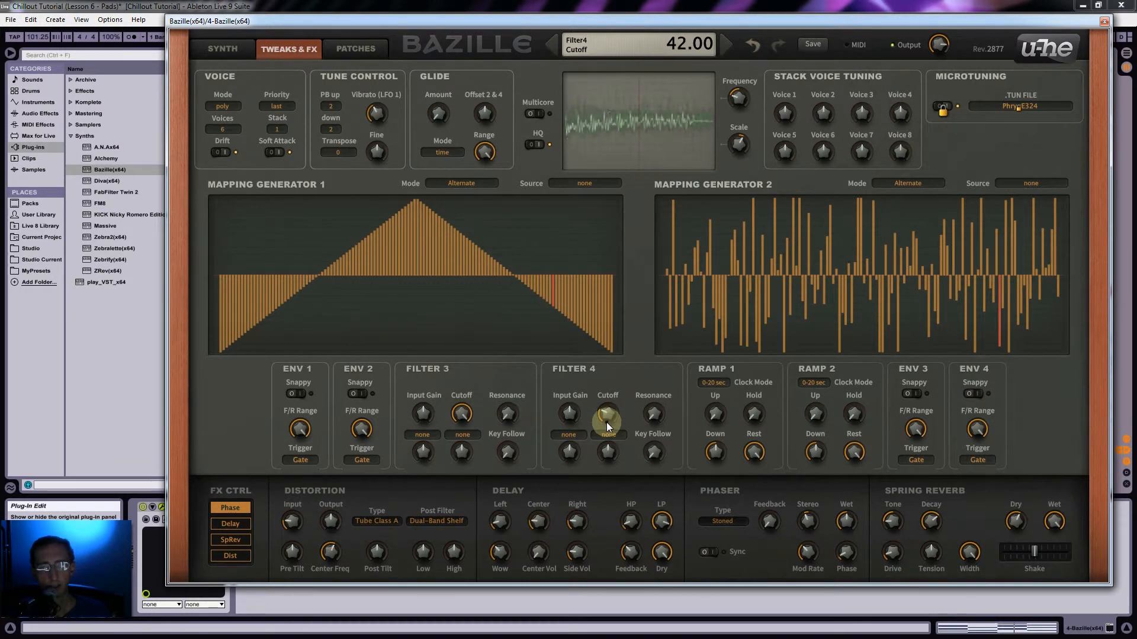
click(225, 48)
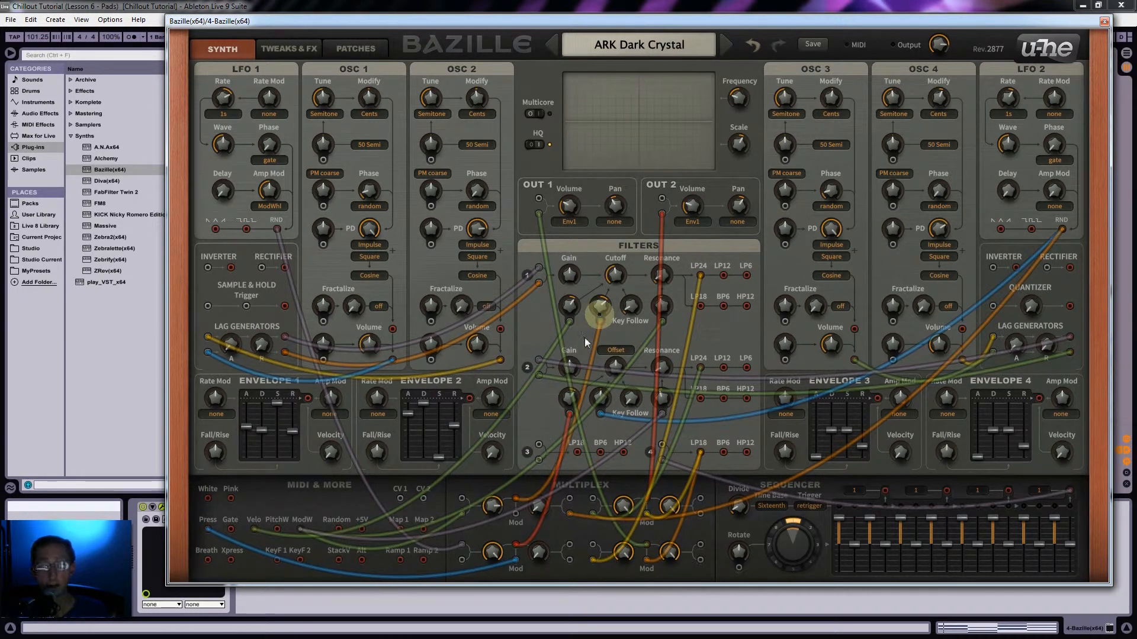
click(1104, 21)
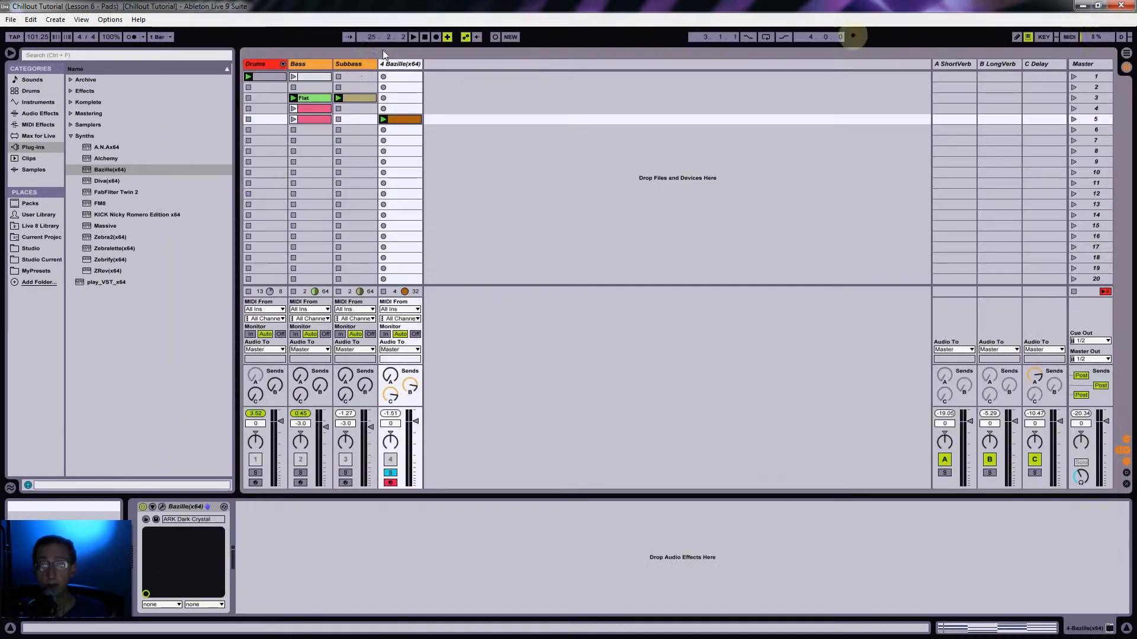
Step: Open the Bazille clip's envelopes and select the MIDI controller envelope 1 - Modulation
double_click(399, 119)
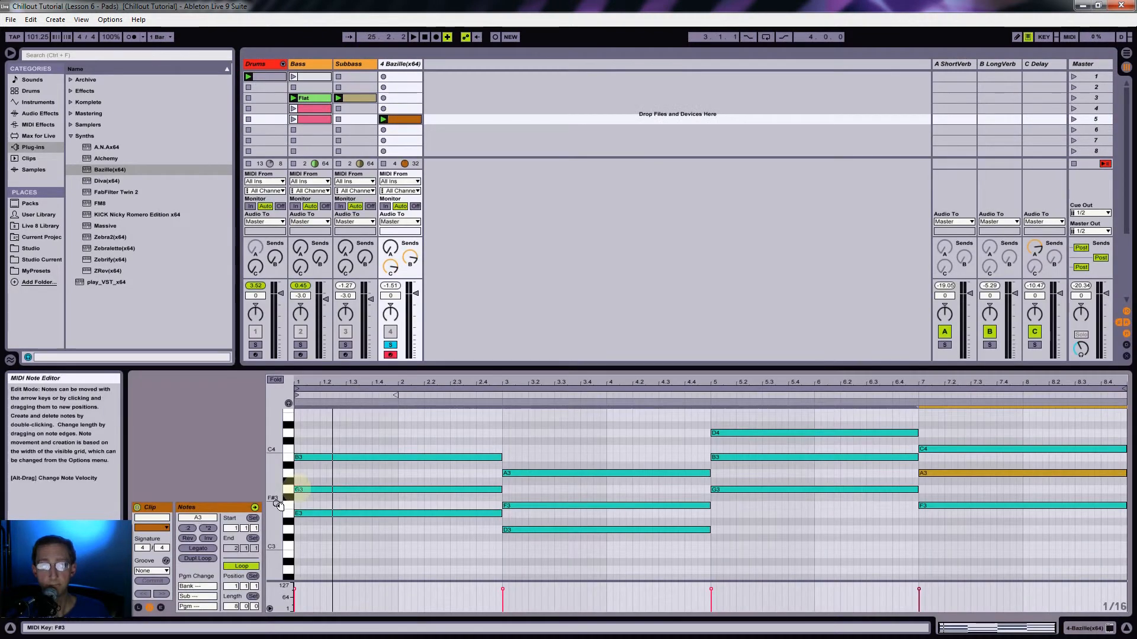
click(160, 608)
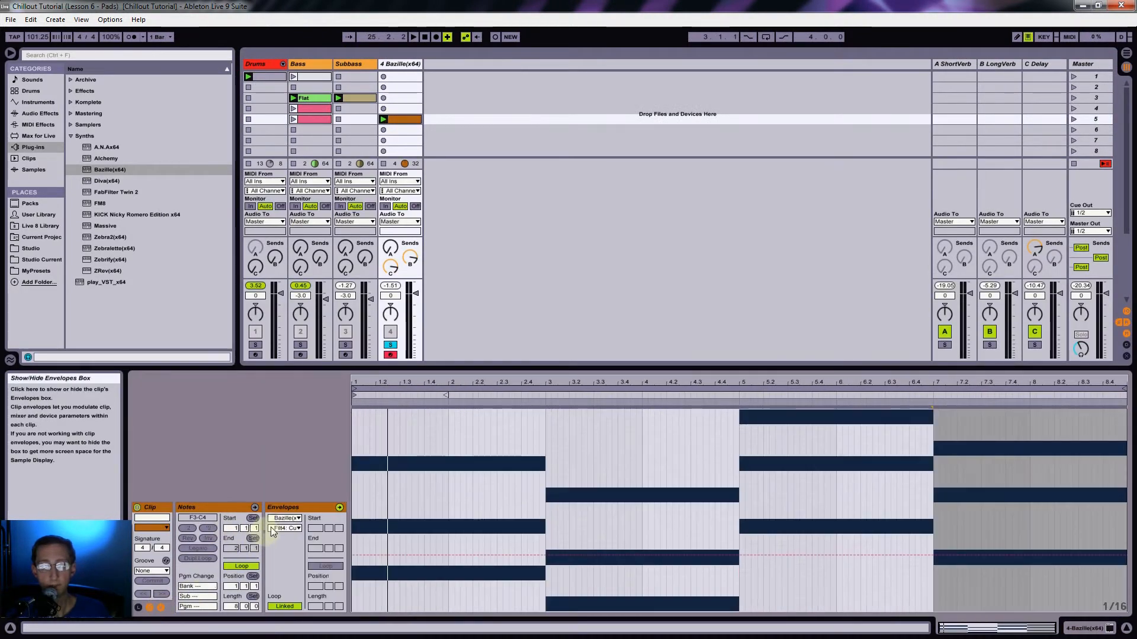
click(285, 519)
click(291, 527)
click(288, 528)
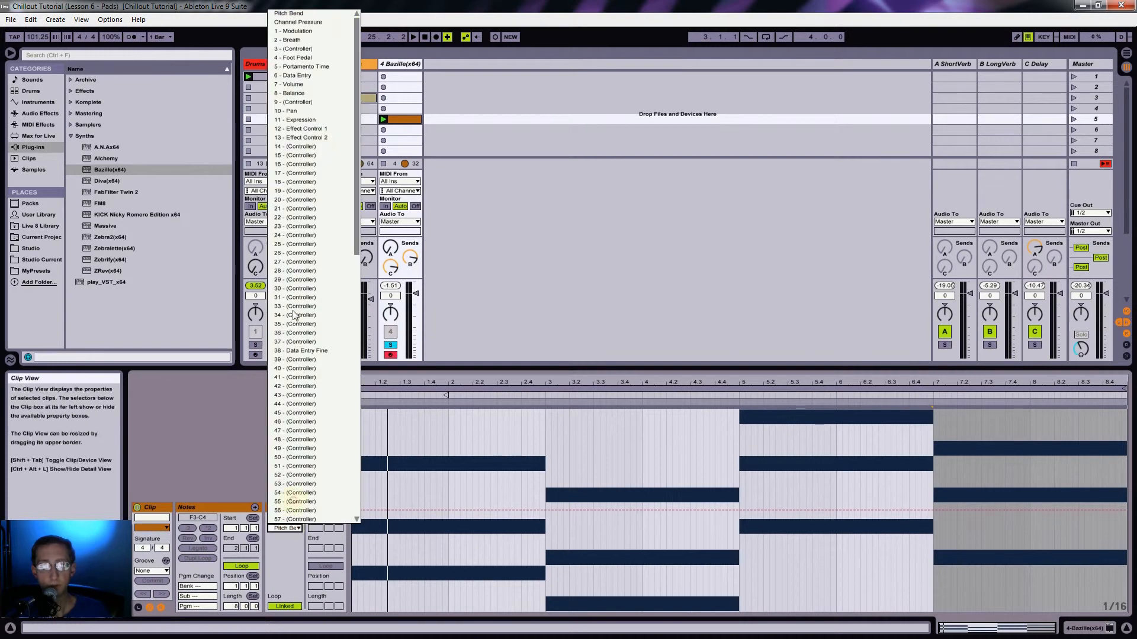
click(310, 30)
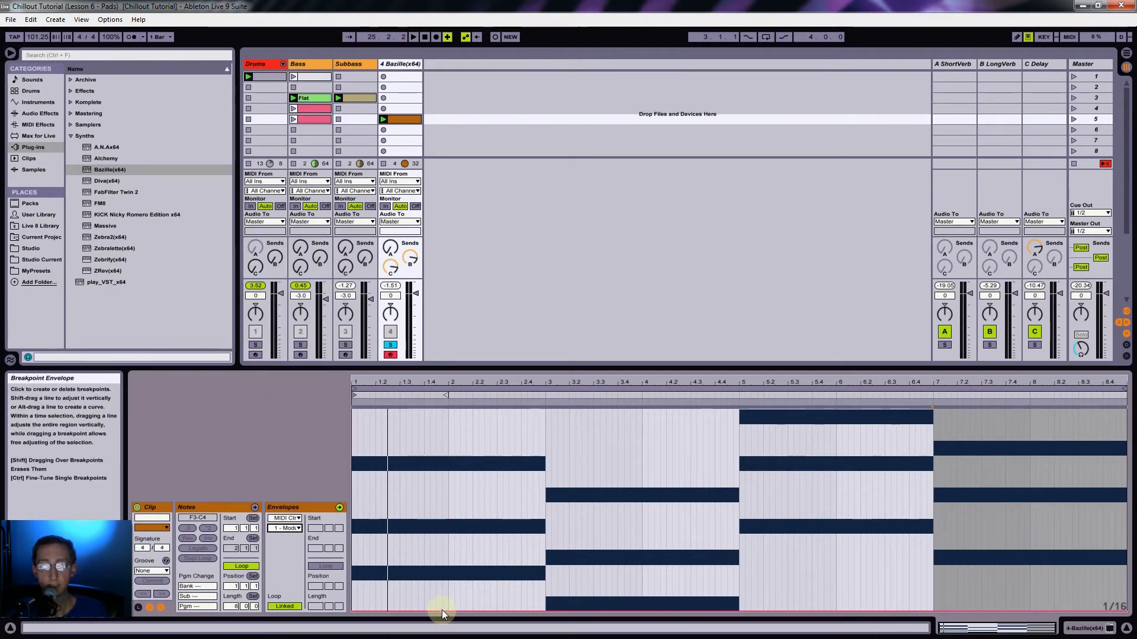
Step: Raise the modulation envelope to a flat level about one third up across the clip during playback, and save the set
key(space)
mouse_move(442, 611)
mouse_down()
mouse_move(461, 409)
mouse_move(451, 612)
mouse_up()
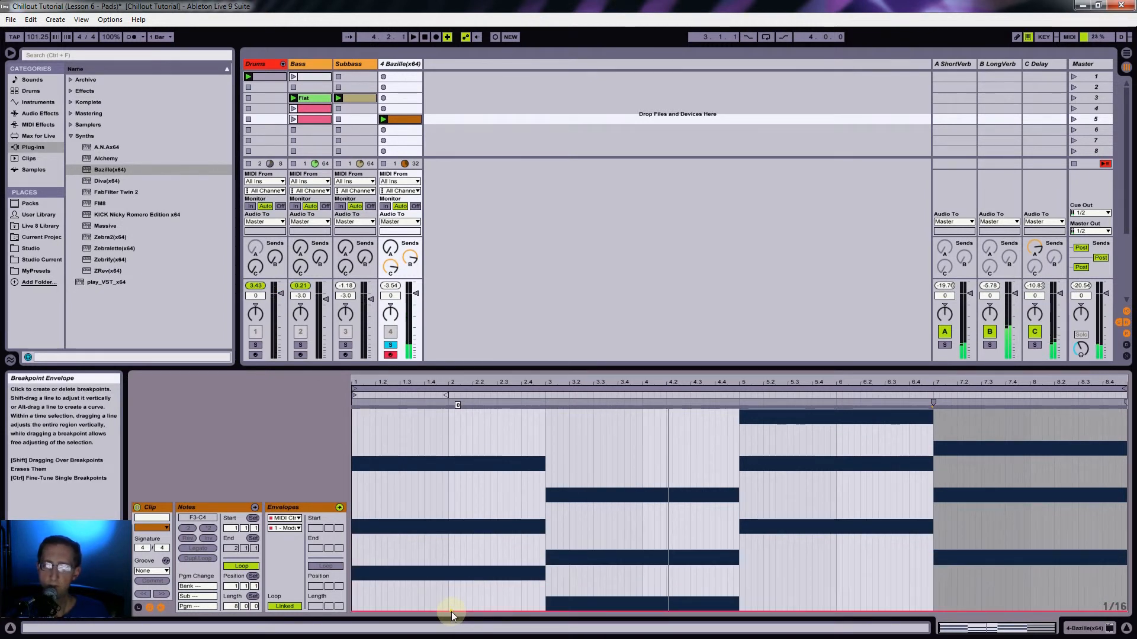
drag(451, 612, 447, 544)
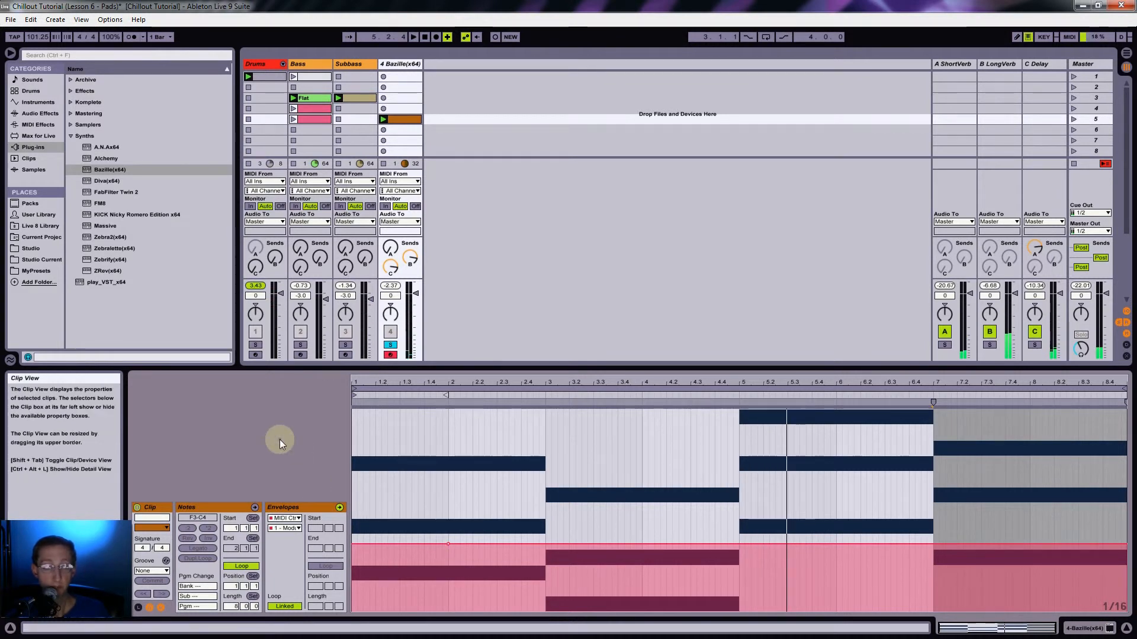
key(ctrl+s)
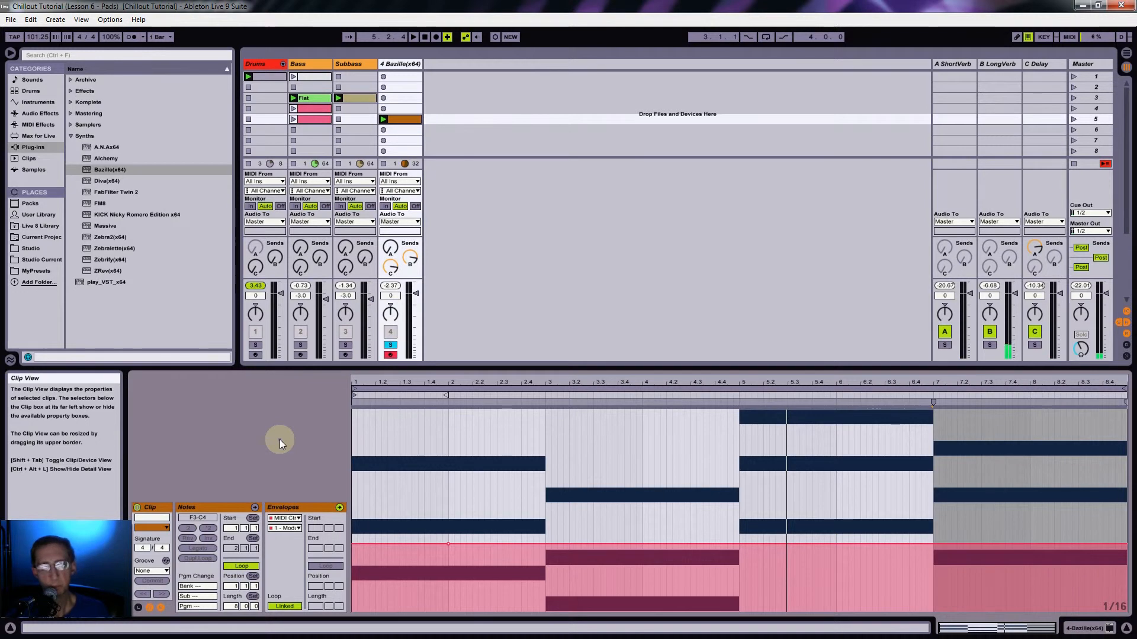
Step: Rename the Bazille track as BazillePad
click(406, 63)
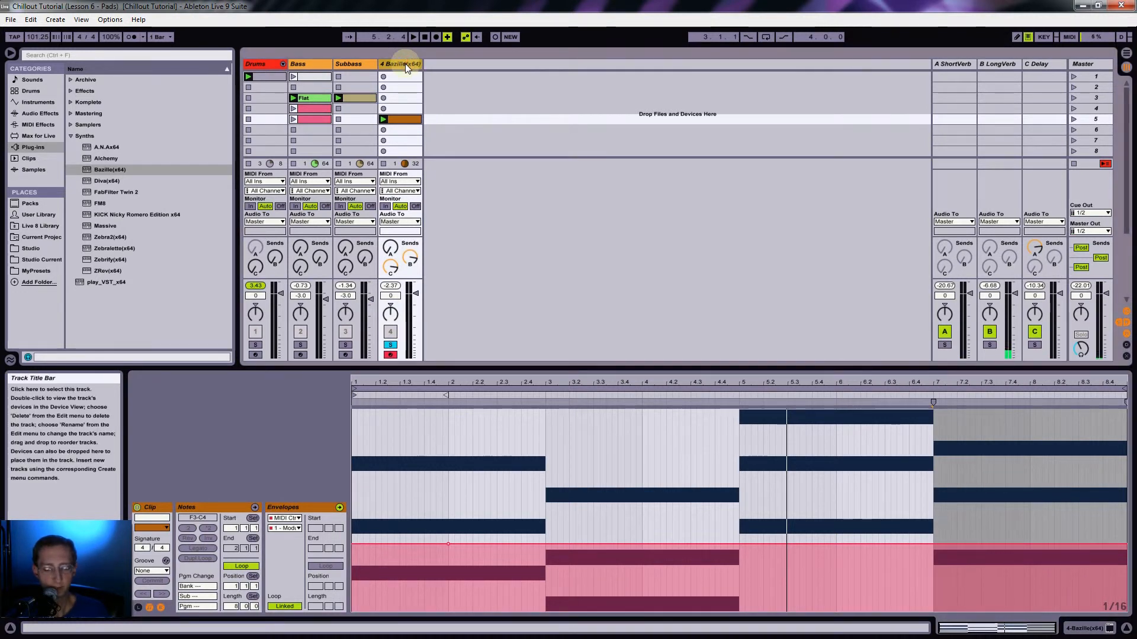
key(ctrl+r)
text(BazillePad)
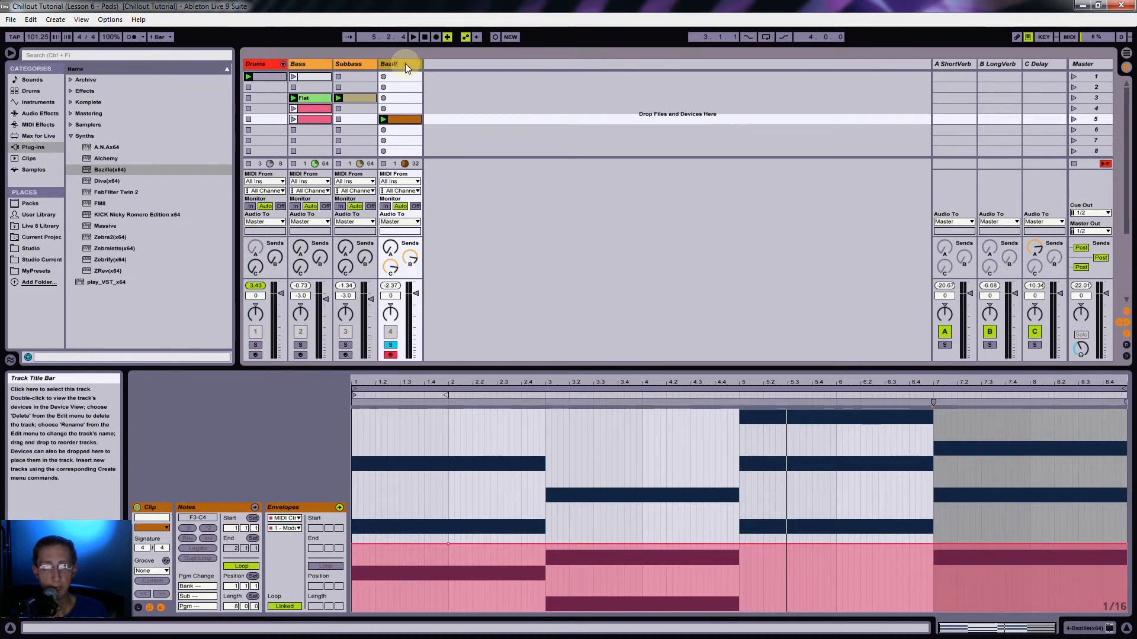
key(Return)
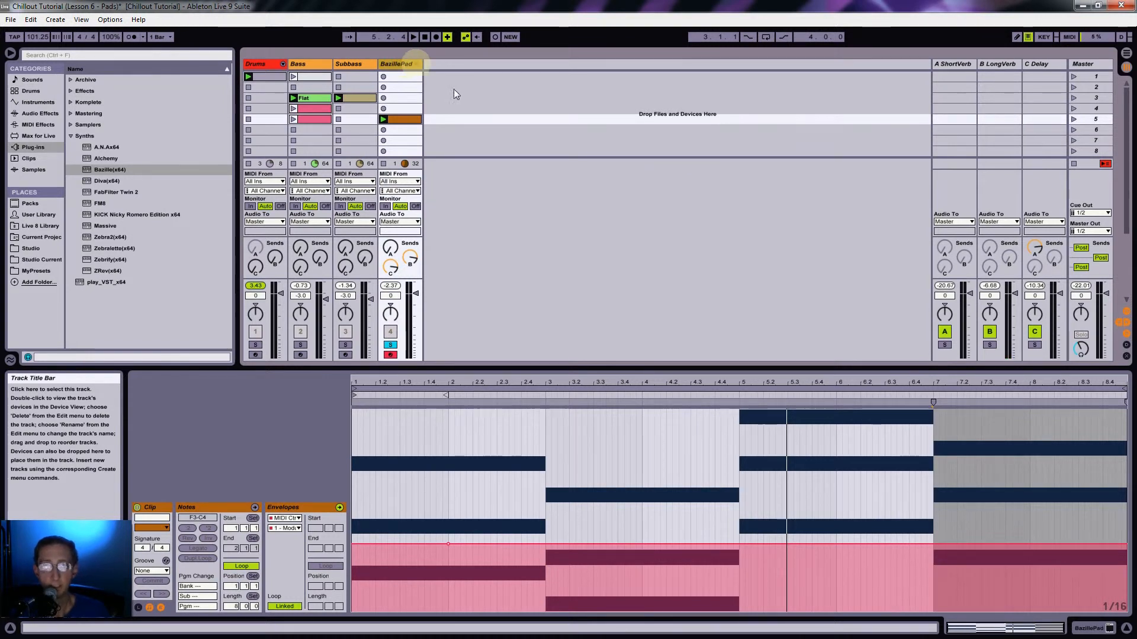
Step: Color the BazillePad track title light cyan and save the set
right_click(404, 64)
click(463, 242)
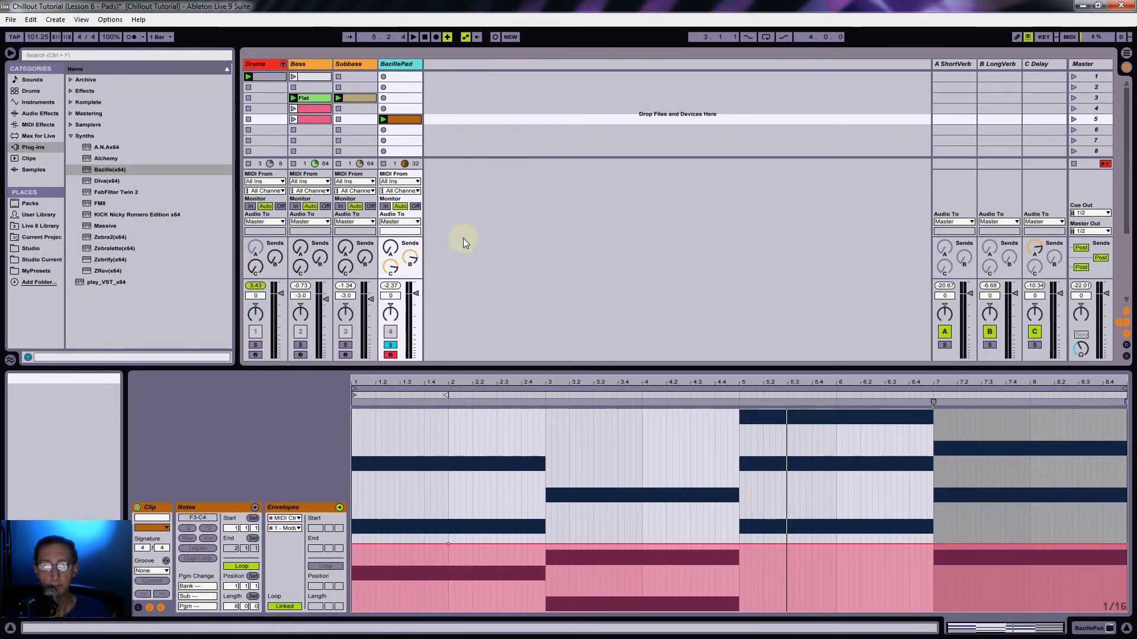
click(455, 78)
key(ctrl+s)
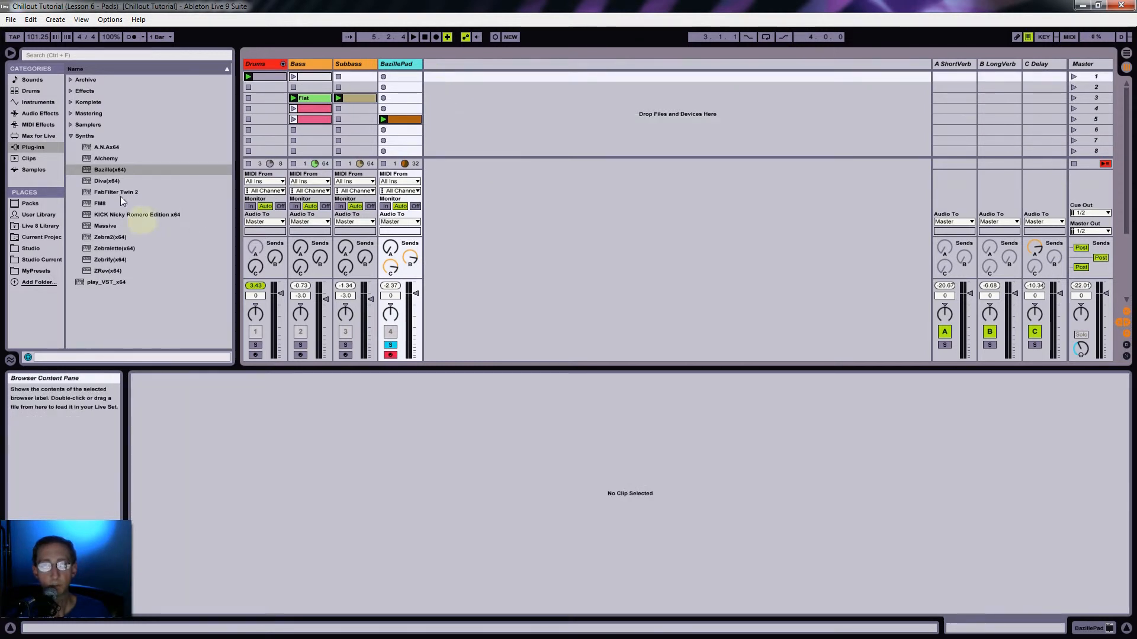
Step: Load the Diva(x64) synth onto a new MIDI track beside BazillePad
drag(102, 180, 460, 142)
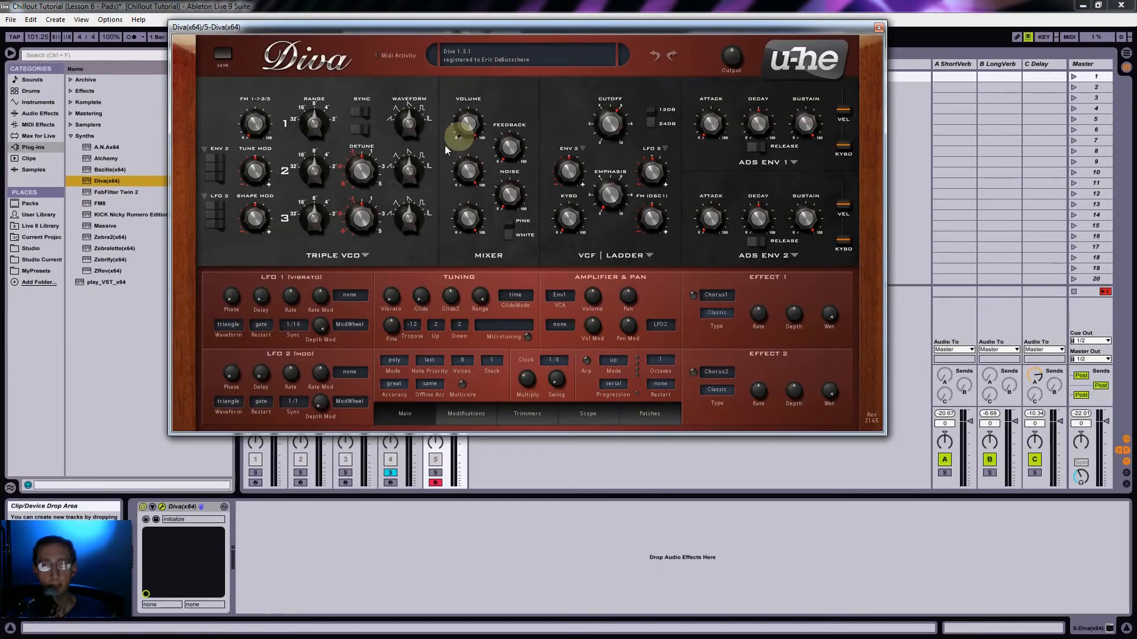
Step: Load the BS Deep Space Diva preset and enlarge Diva's interface to the large 1800 x 1005 size
click(629, 70)
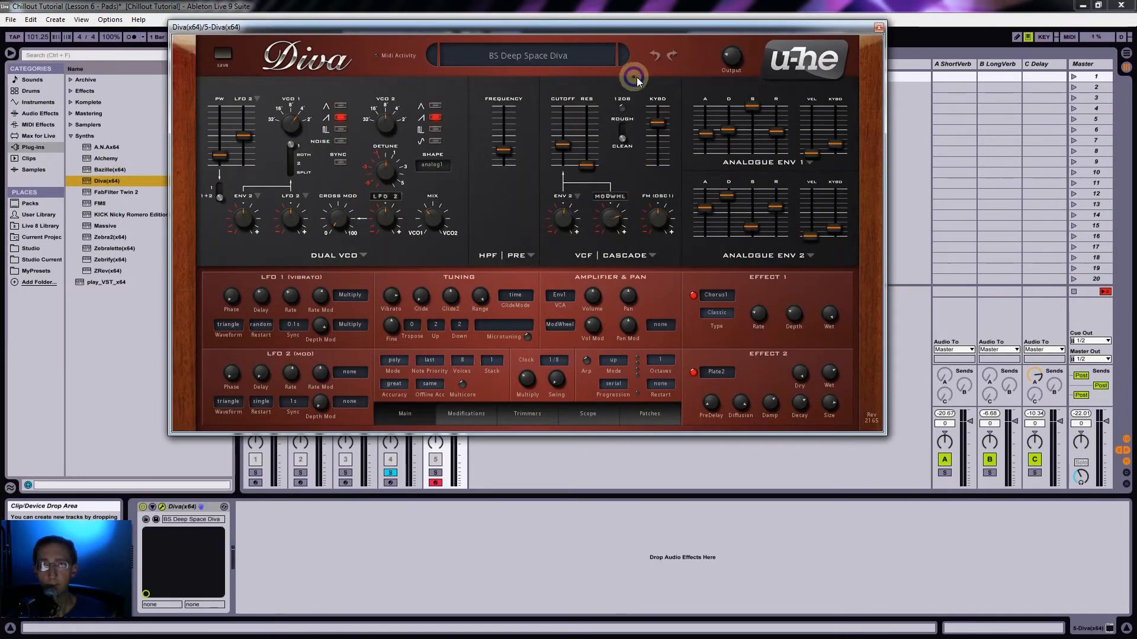
right_click(637, 77)
click(686, 289)
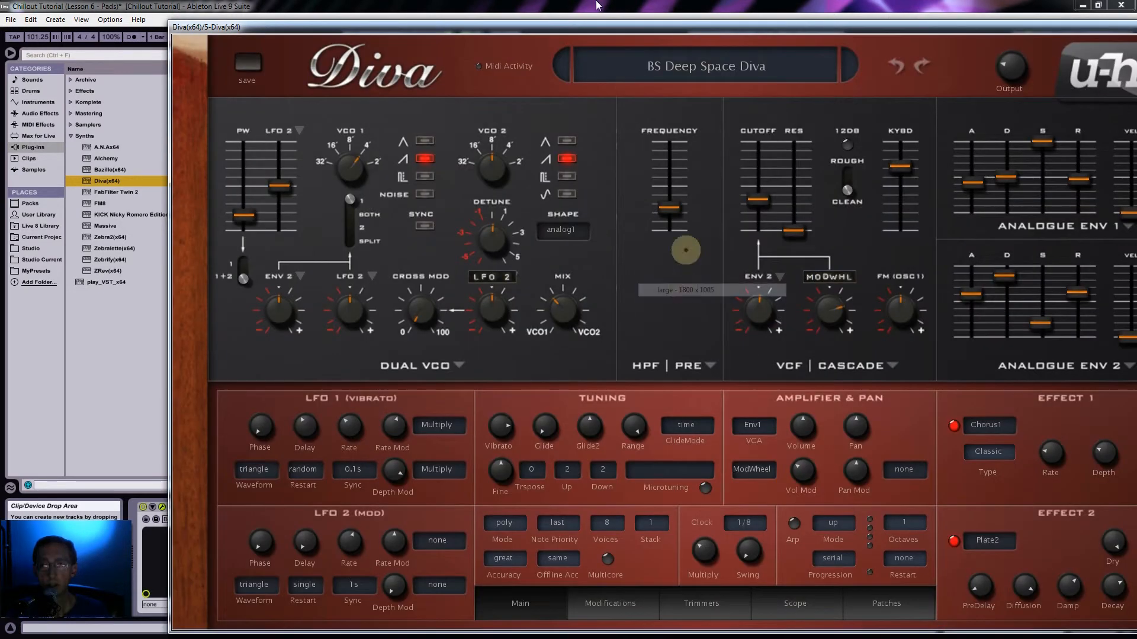
drag(521, 28, 406, 16)
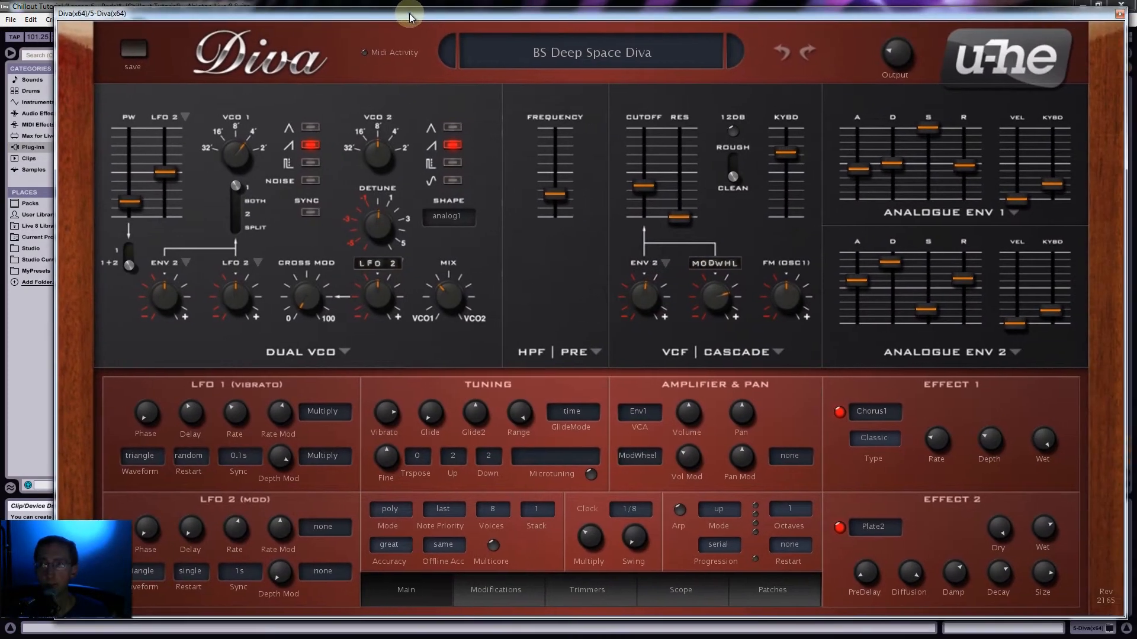
Step: Load the PhrygE324 tuning file in Diva and enable microtuning
click(404, 385)
click(543, 461)
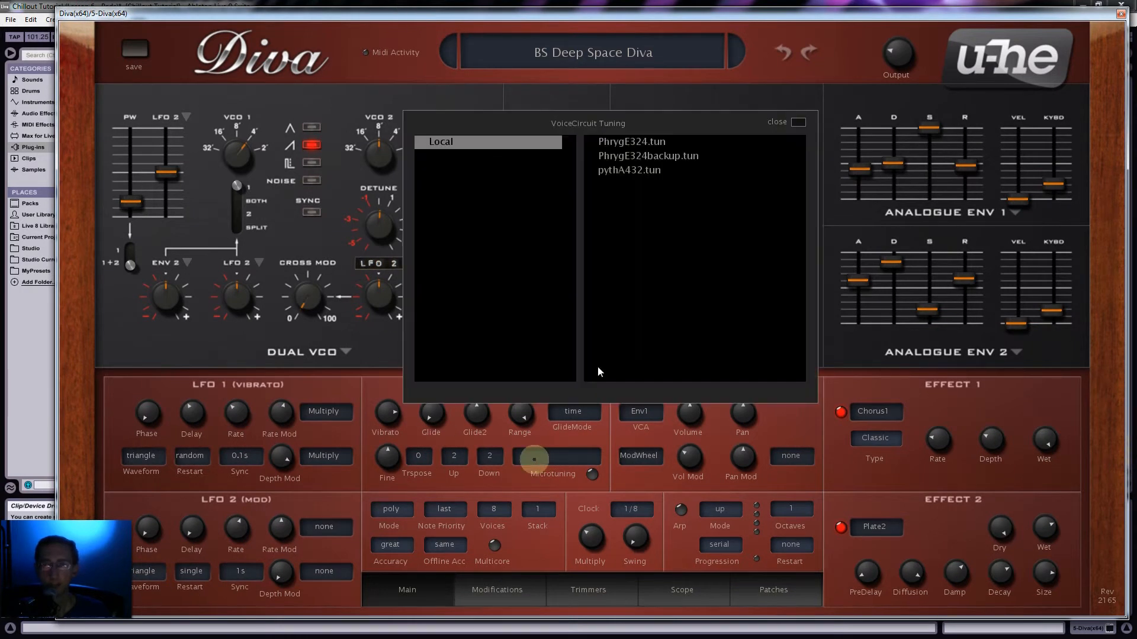
click(670, 140)
click(796, 122)
click(592, 474)
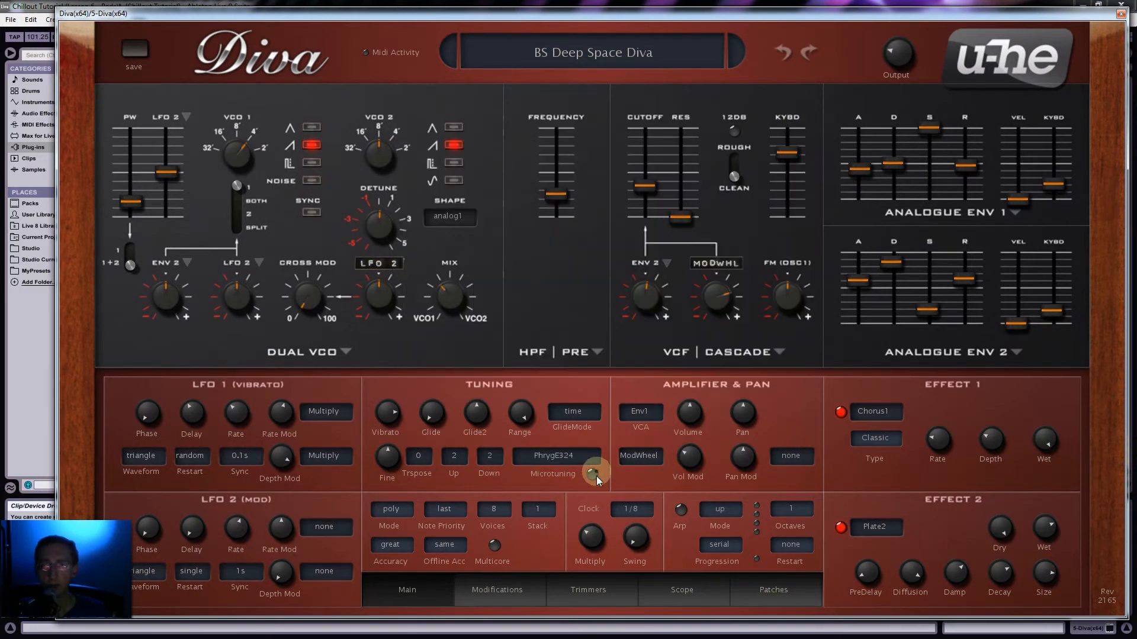
click(479, 88)
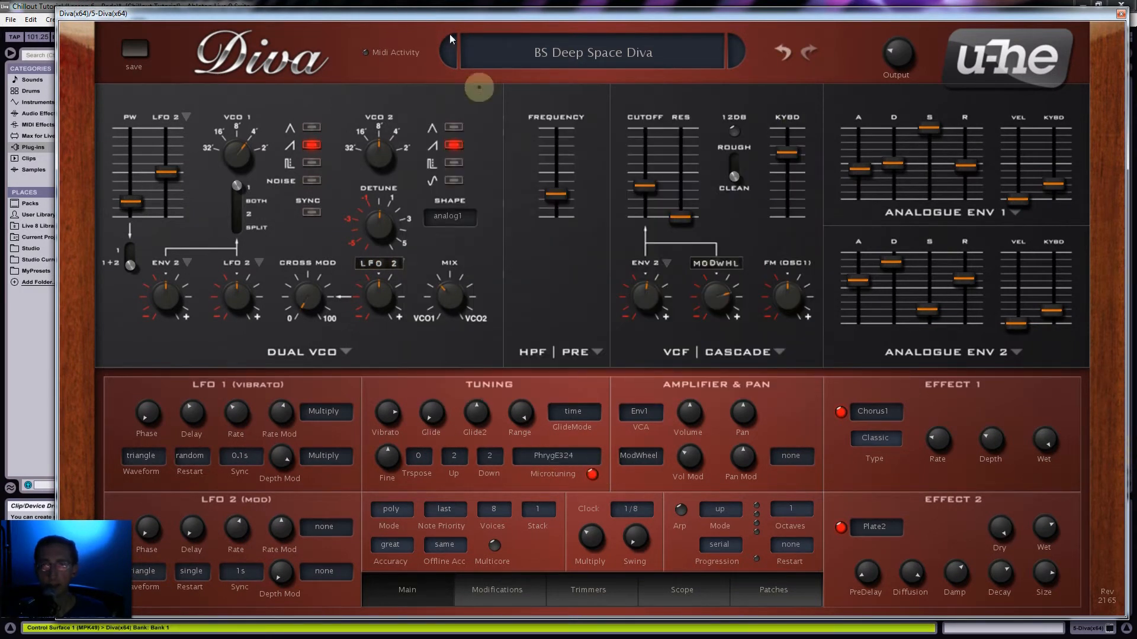
click(1120, 13)
Step: Copy the BazillePad clip in scene 5 to the Diva track and play it soloed
drag(396, 122, 438, 120)
click(435, 472)
click(428, 120)
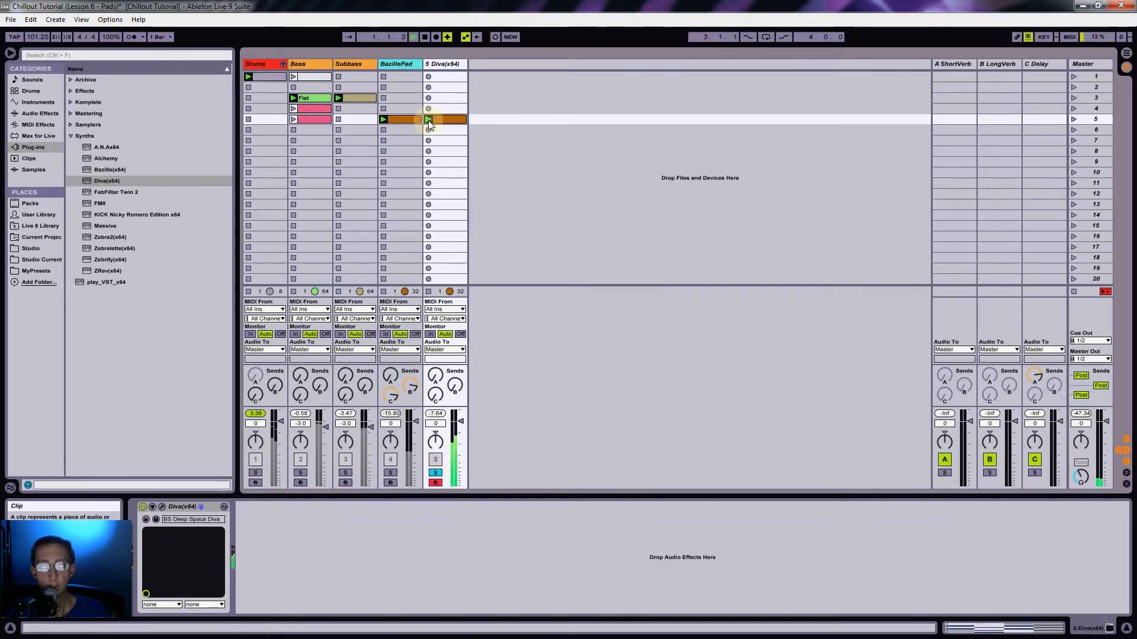
Step: Browse Diva's patch categories and load the MM Cosmic Bliss preset from DREAM SYNTH
click(161, 509)
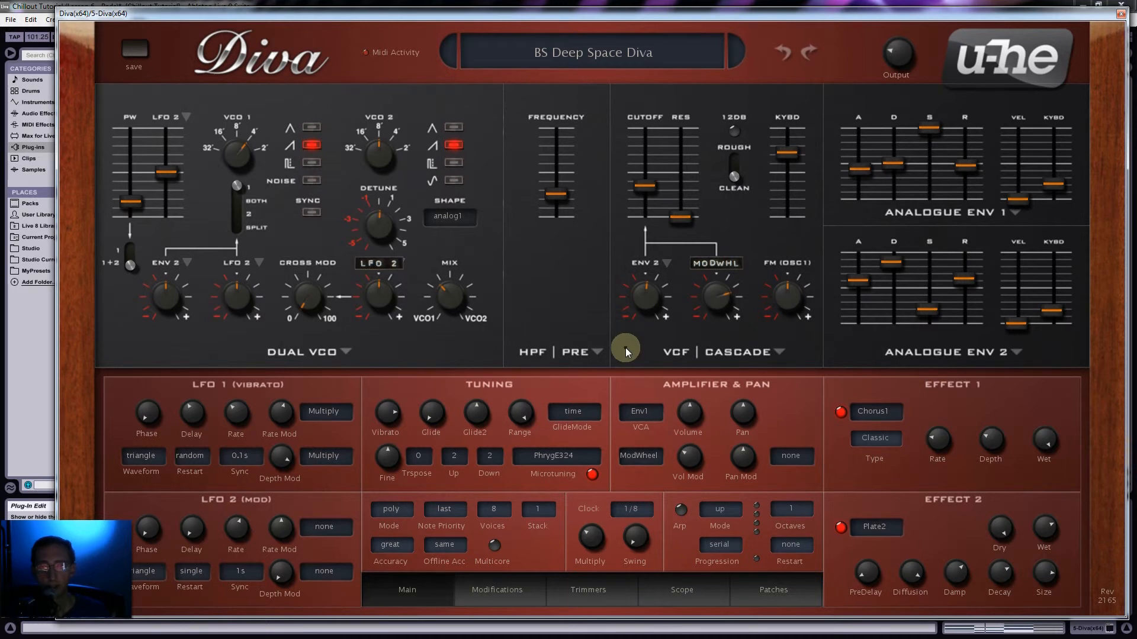
click(1122, 14)
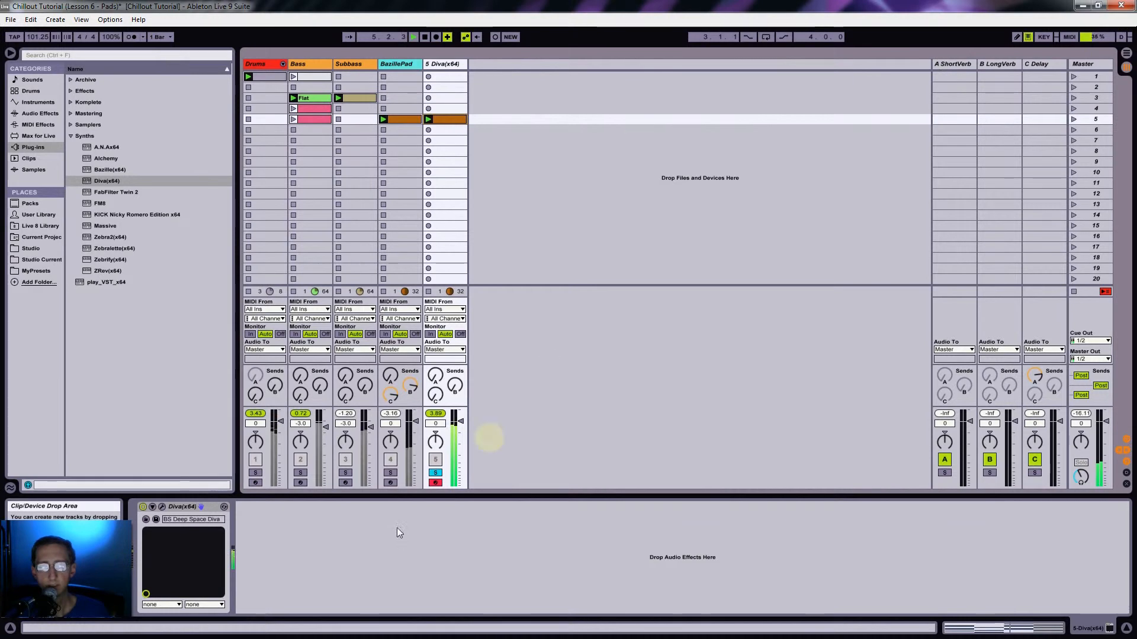
click(162, 508)
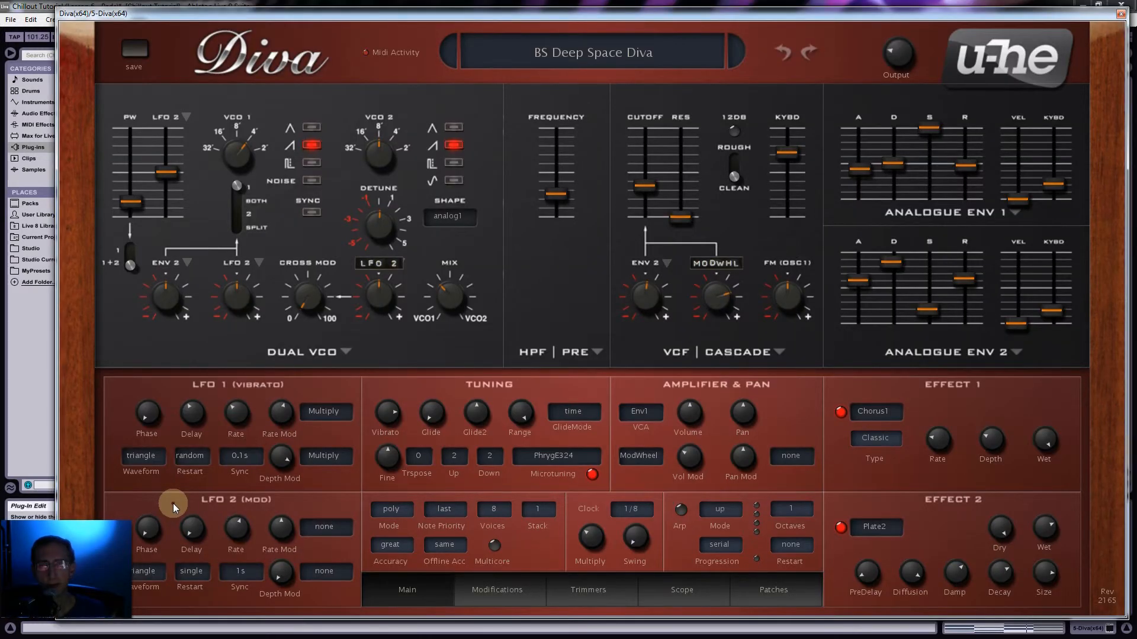
click(772, 600)
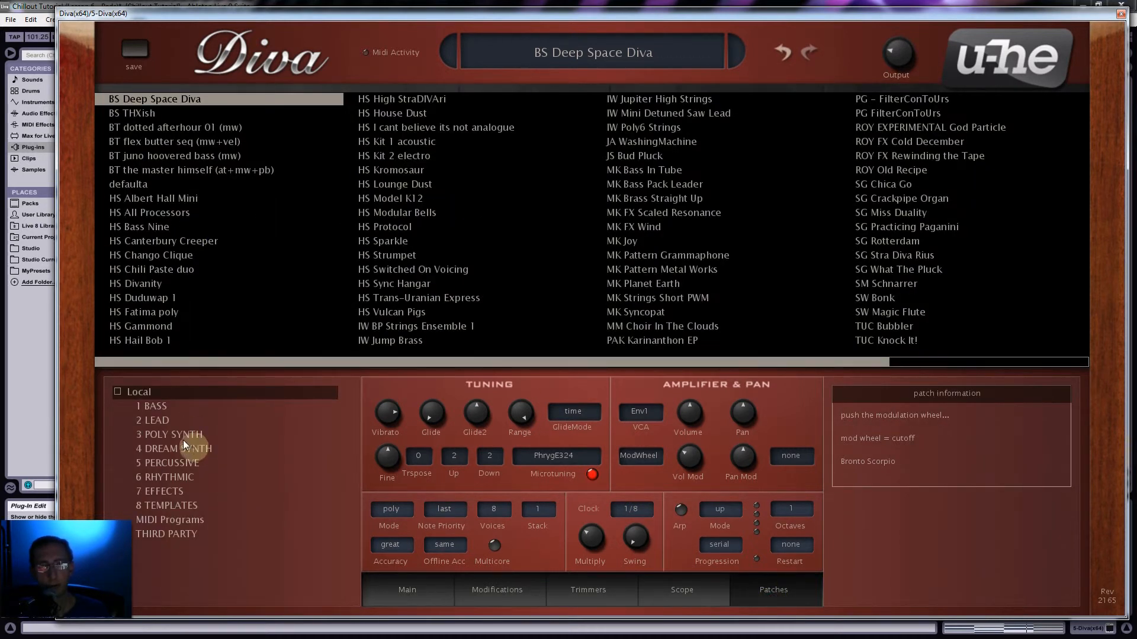
click(182, 436)
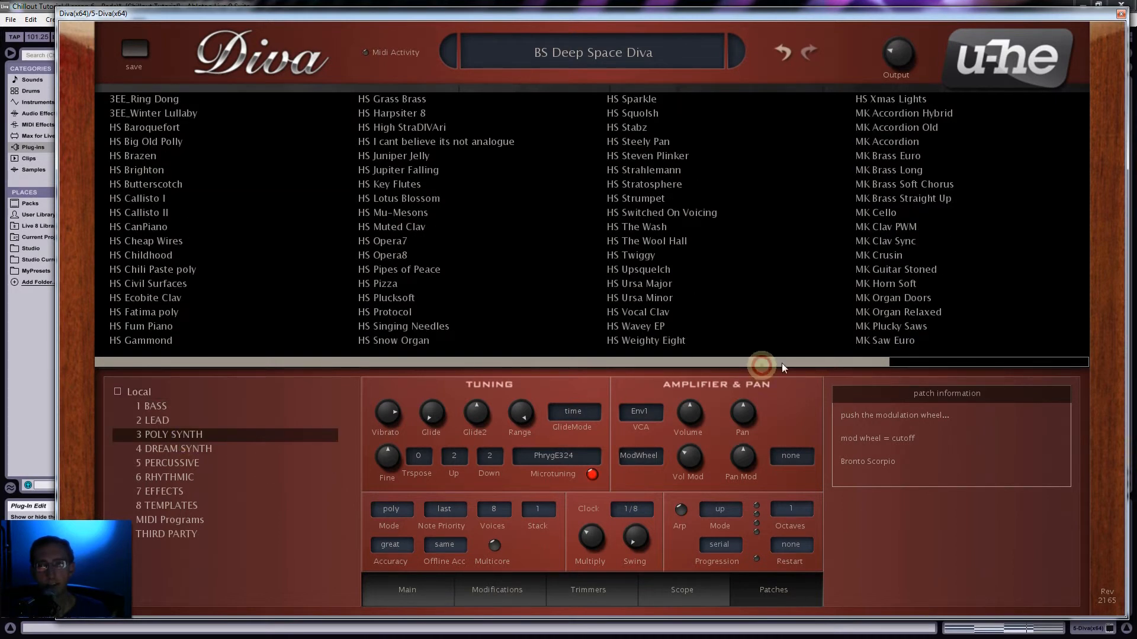
click(914, 362)
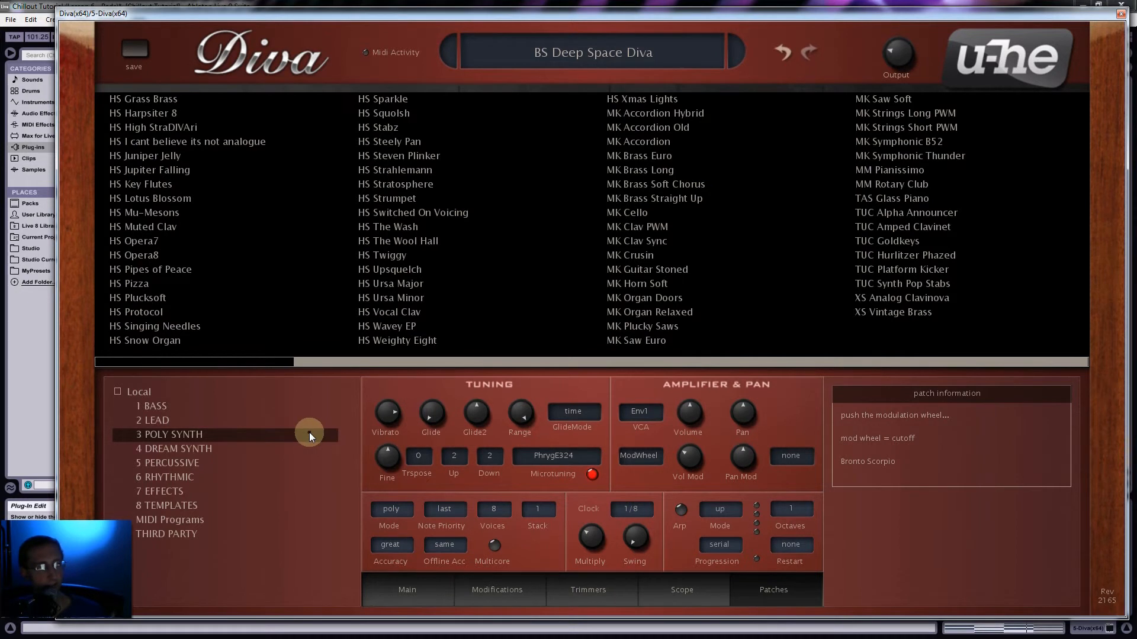
click(180, 451)
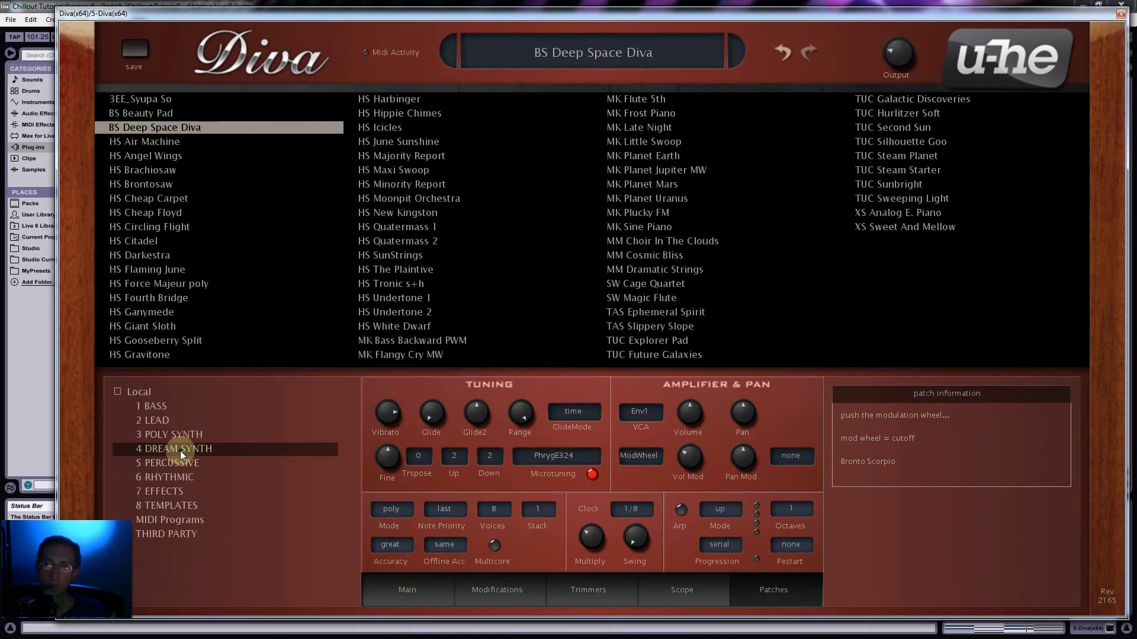
click(617, 255)
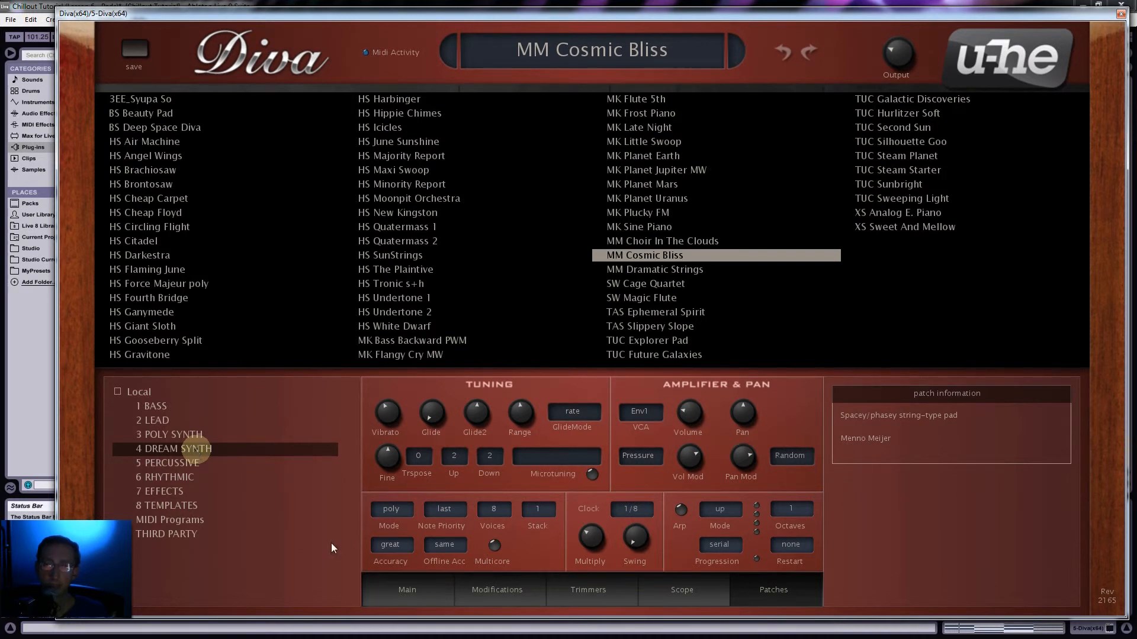
Step: Switch off the Plate2 reverb in Diva's Effect 2 section
click(392, 590)
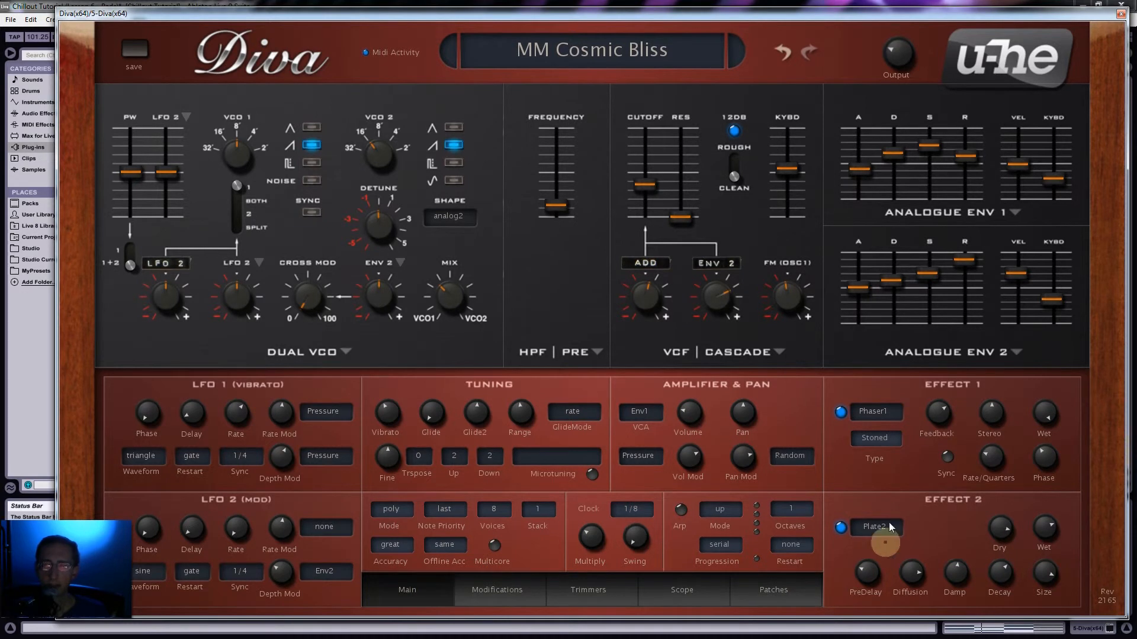
click(842, 528)
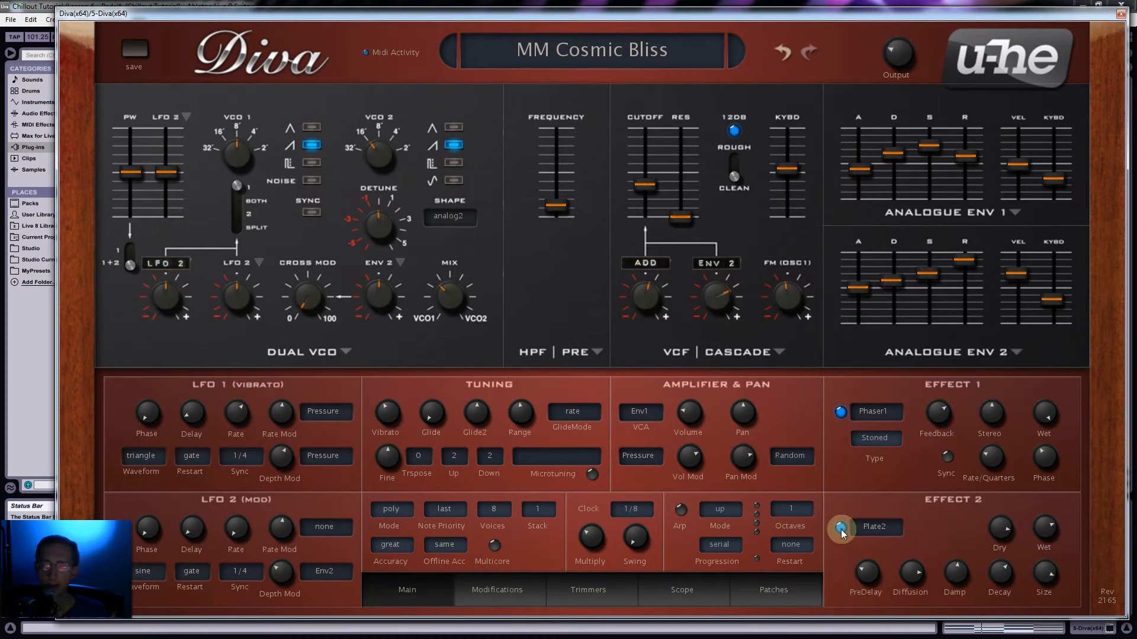
click(840, 529)
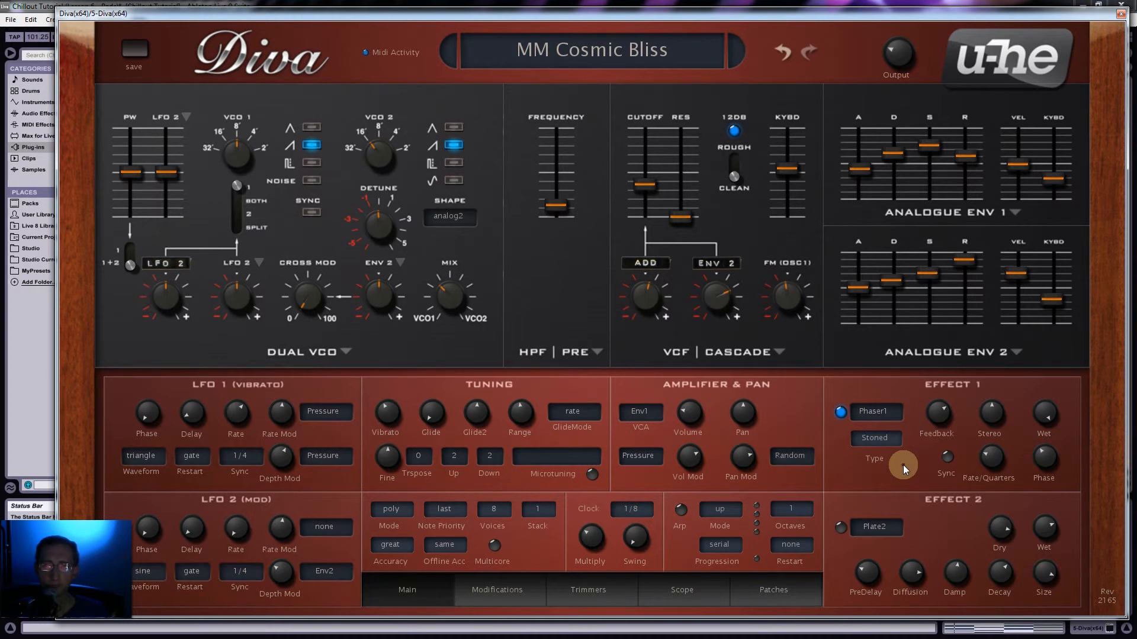
click(1121, 18)
Step: Raise the Diva track's B and C sends and adjust the BazillePad track's C send
click(455, 386)
drag(455, 386, 455, 373)
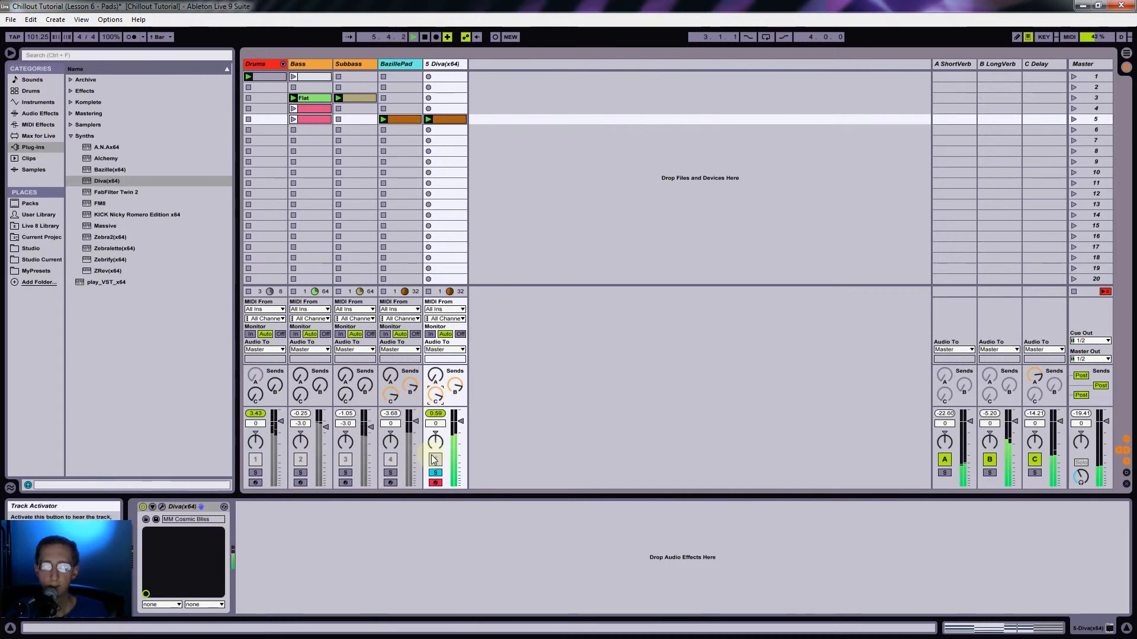
drag(390, 394, 391, 402)
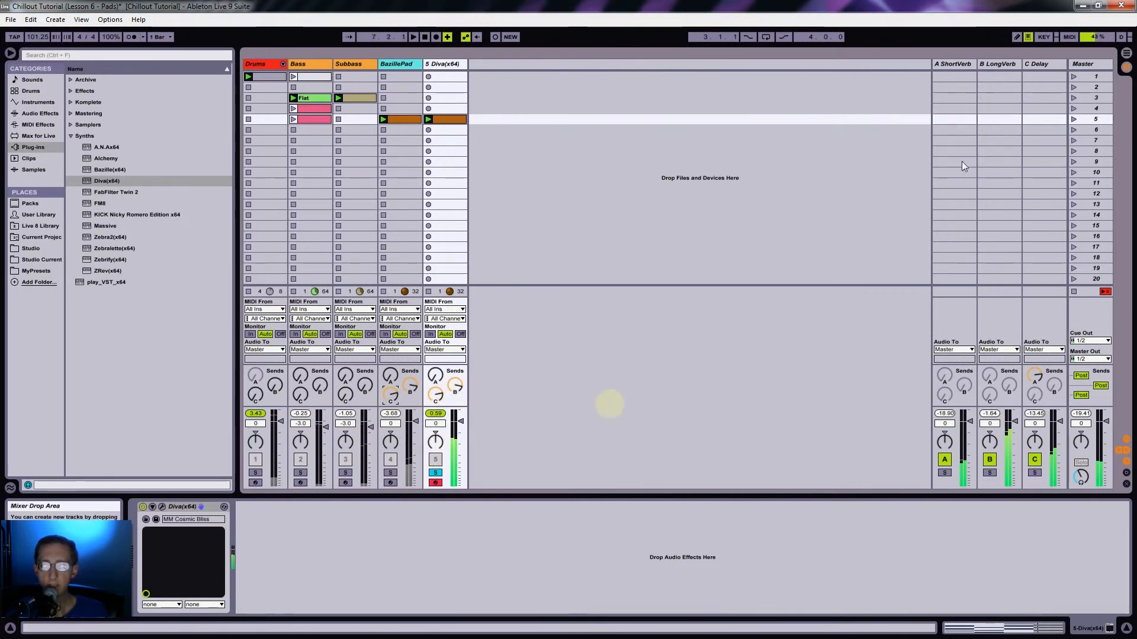
key(space)
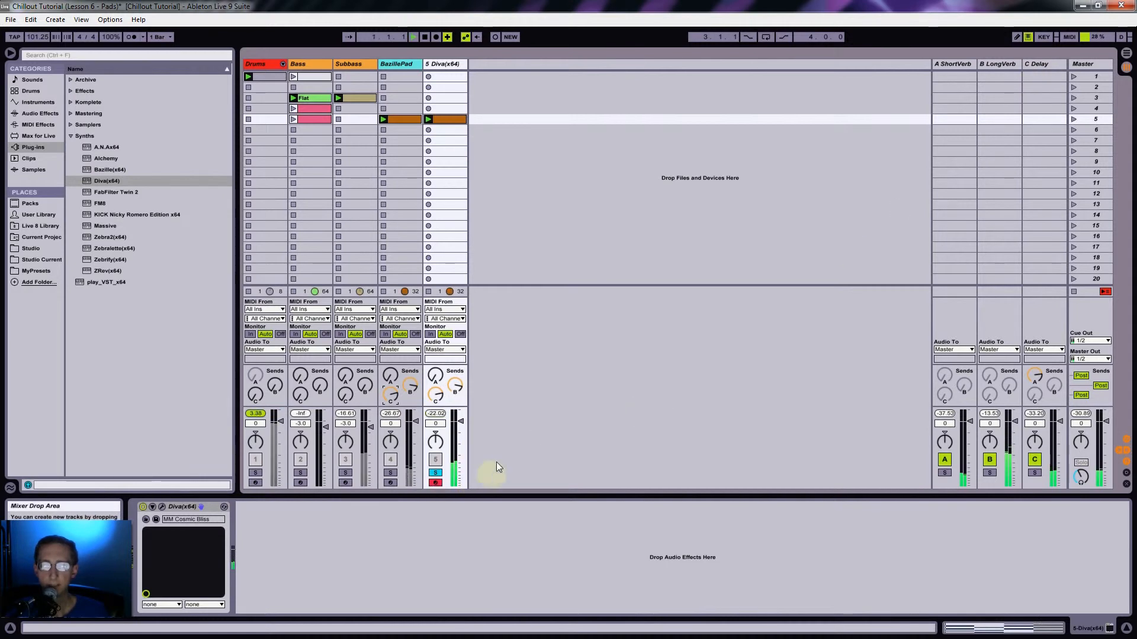
Step: Shrink Diva's interface to the small 900 x 502 size and set its Output to 82
click(163, 508)
right_click(578, 90)
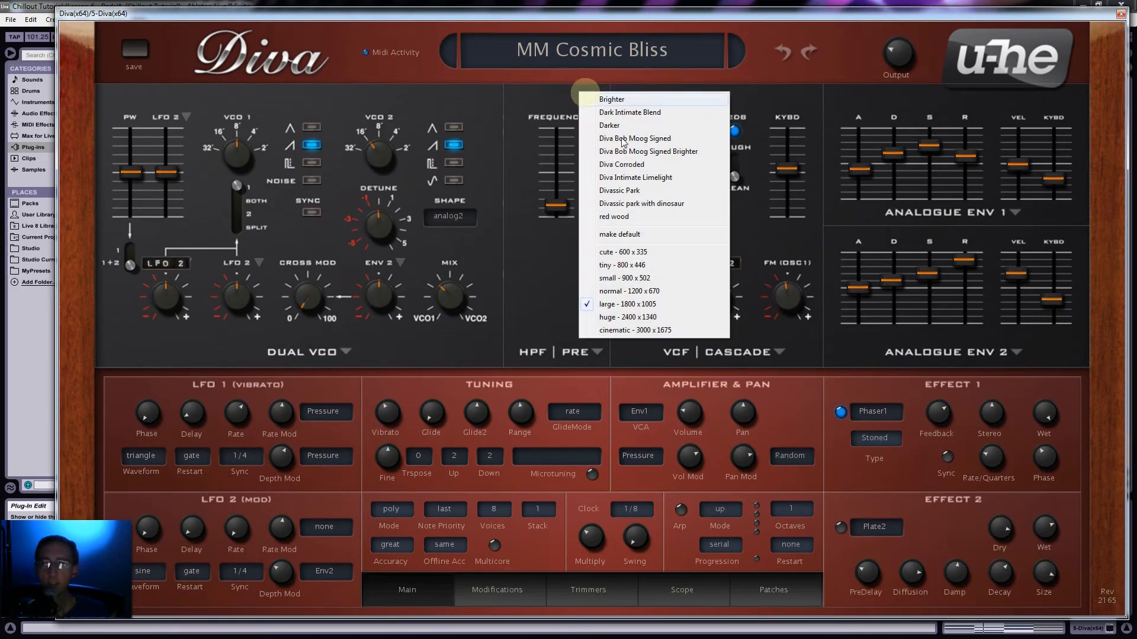
click(627, 278)
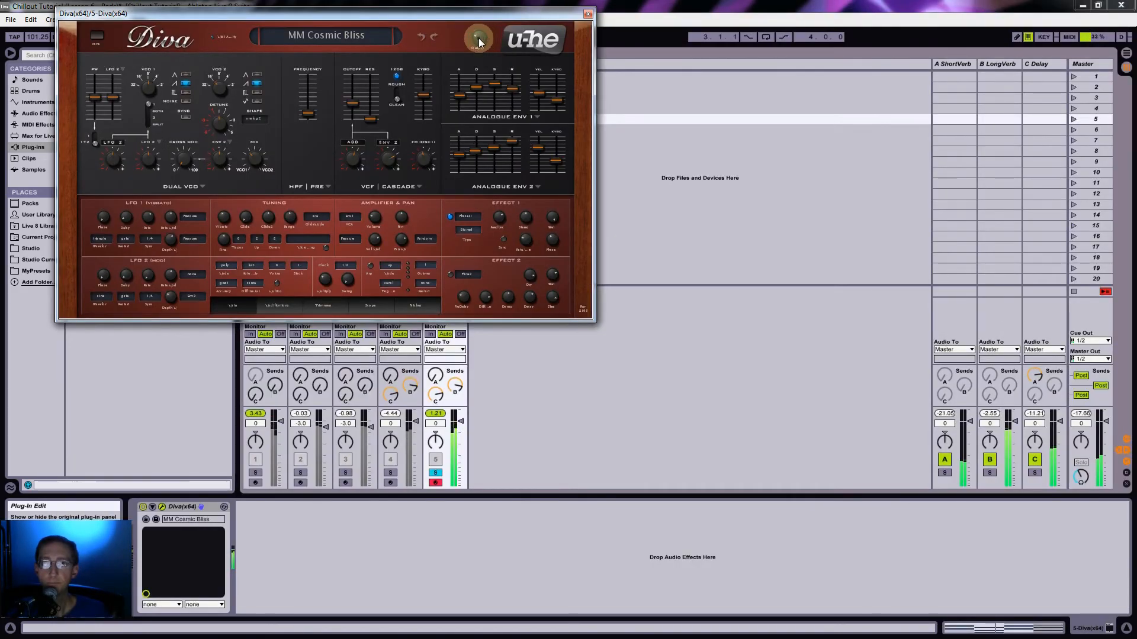
drag(478, 39, 480, 35)
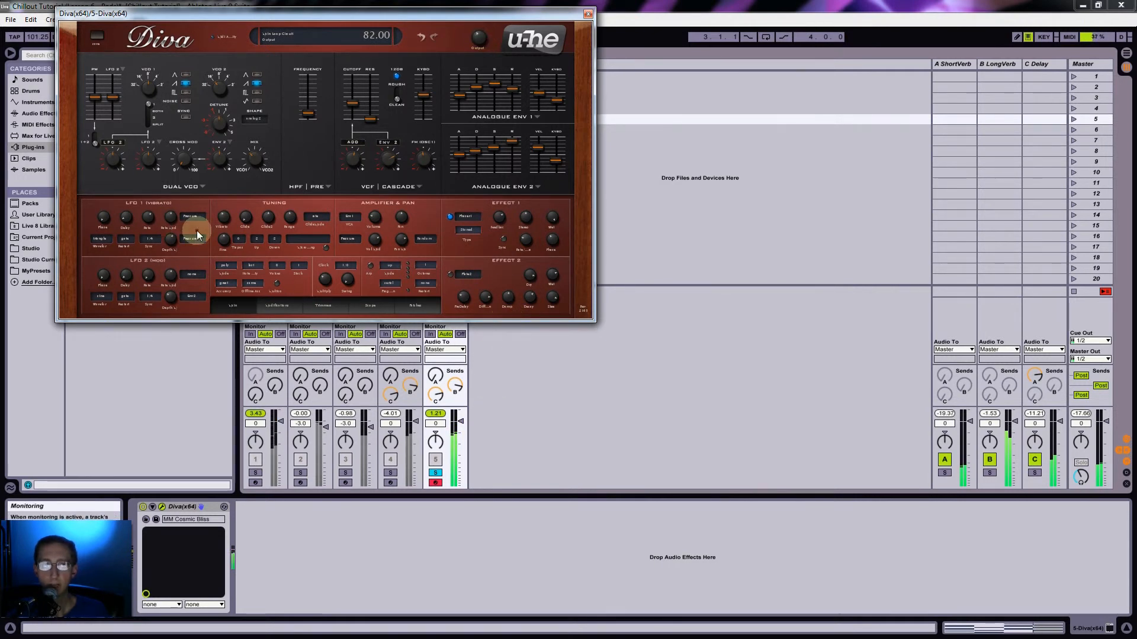
drag(225, 20, 512, 52)
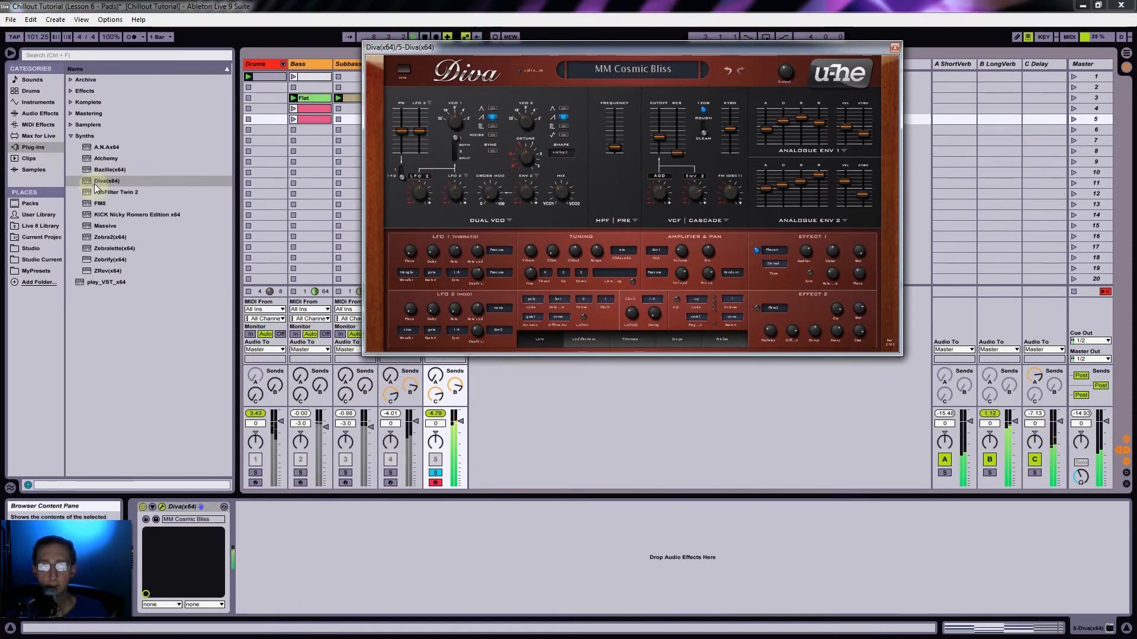
Step: Insert a Compressor after Diva on its track and set Diva's Output to 50
click(39, 114)
drag(101, 158, 253, 519)
key(space)
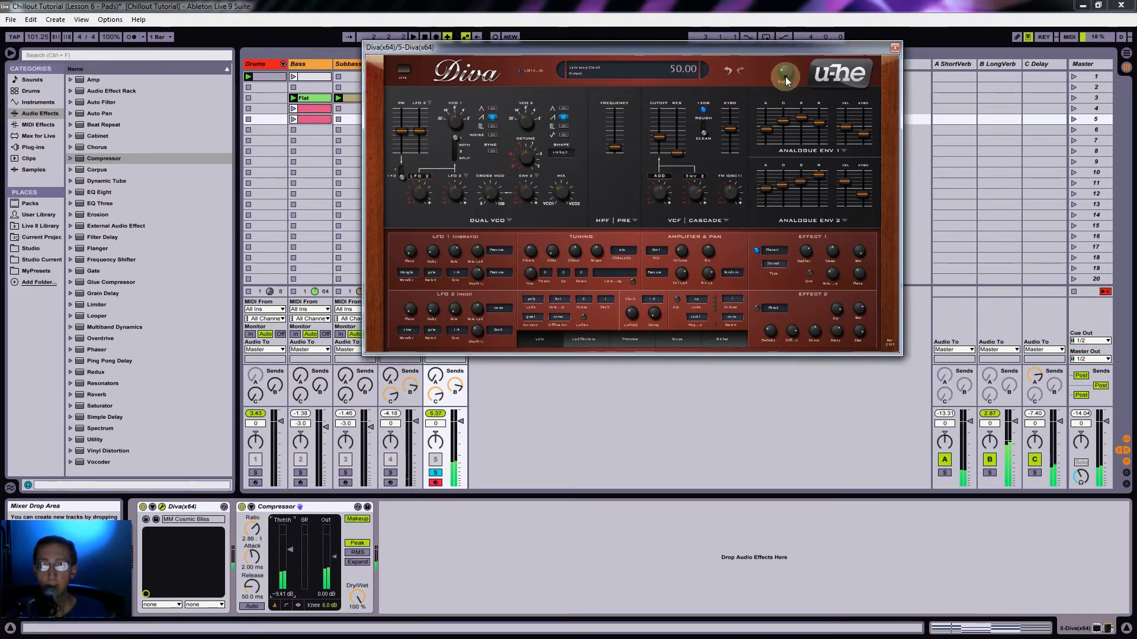
Step: Set the Compressor's threshold to -8.68 dB and ratio to 3.15:1, with Makeup gain off
click(287, 549)
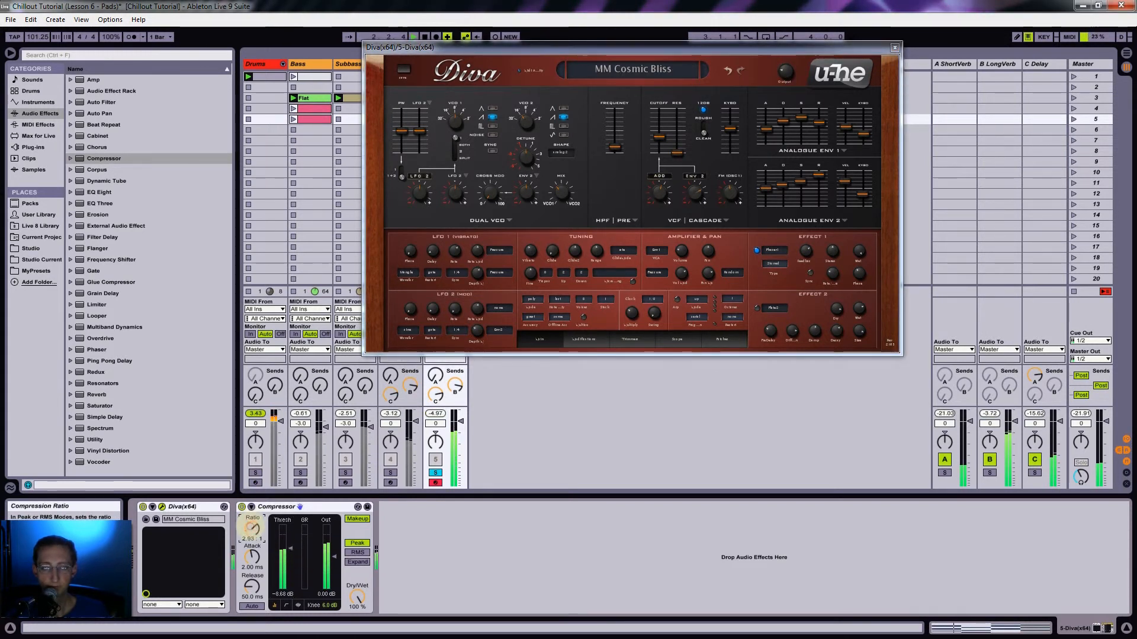
click(357, 518)
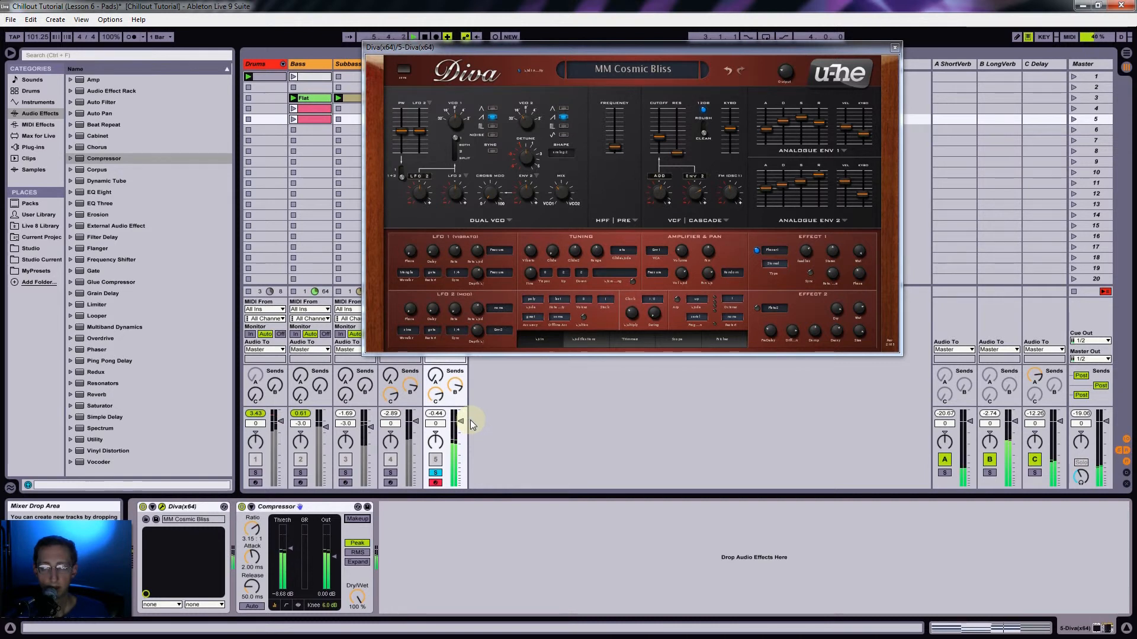
click(895, 47)
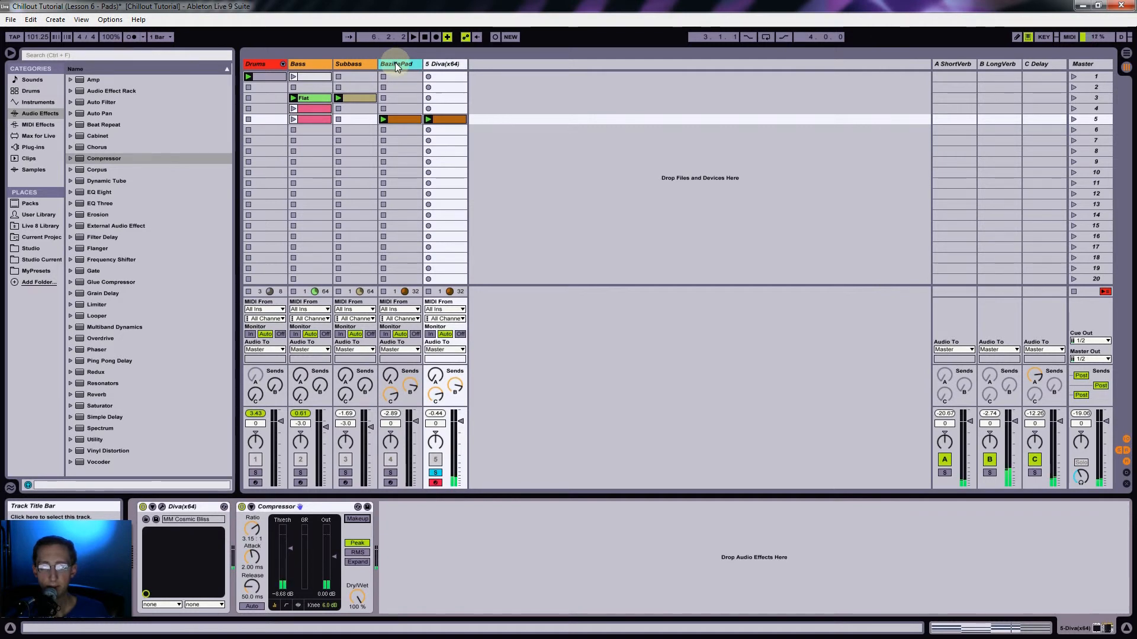
Step: Solo the BazillePad track and open its Bazille synth interface
click(396, 64)
click(390, 472)
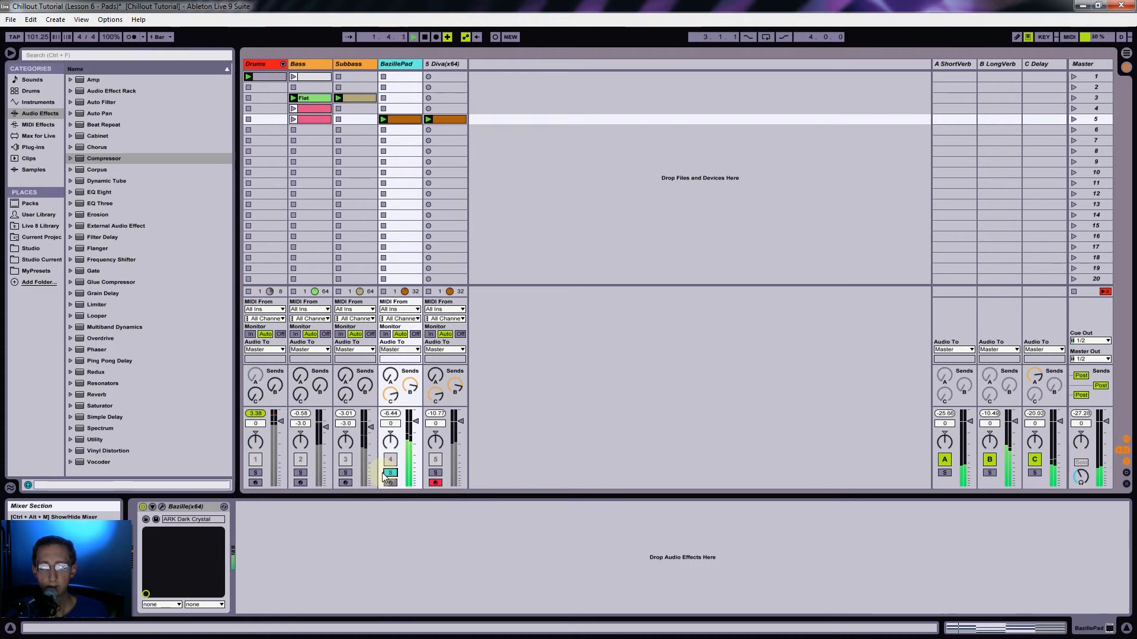
click(164, 507)
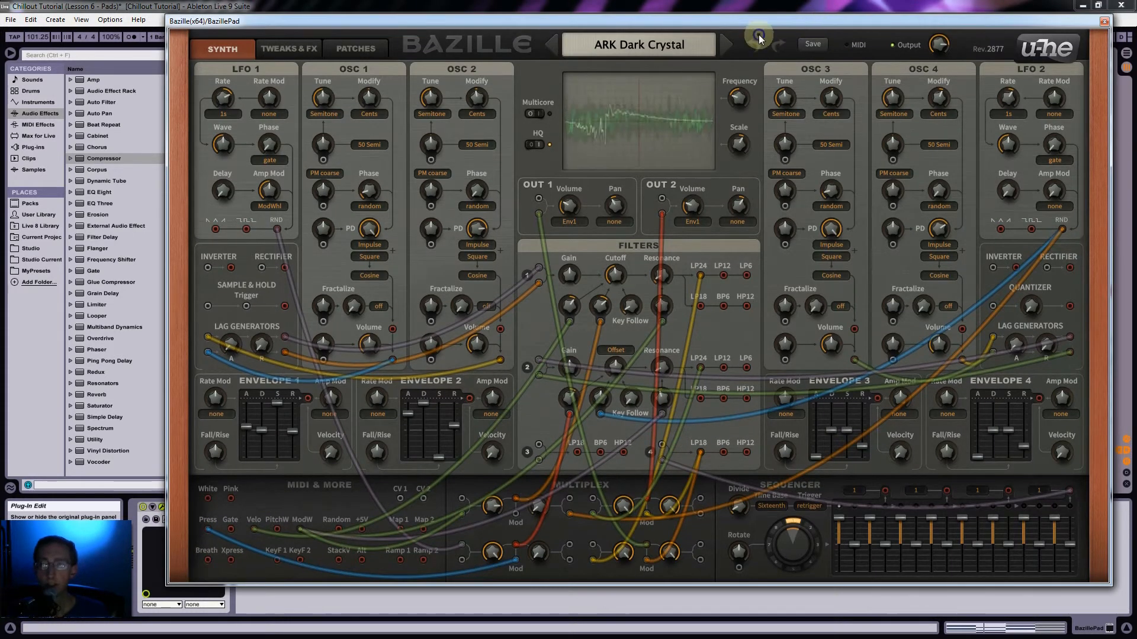
Step: Reduce Bazille's interface to 100% (1220 x 720) and set its Output to 174
right_click(764, 220)
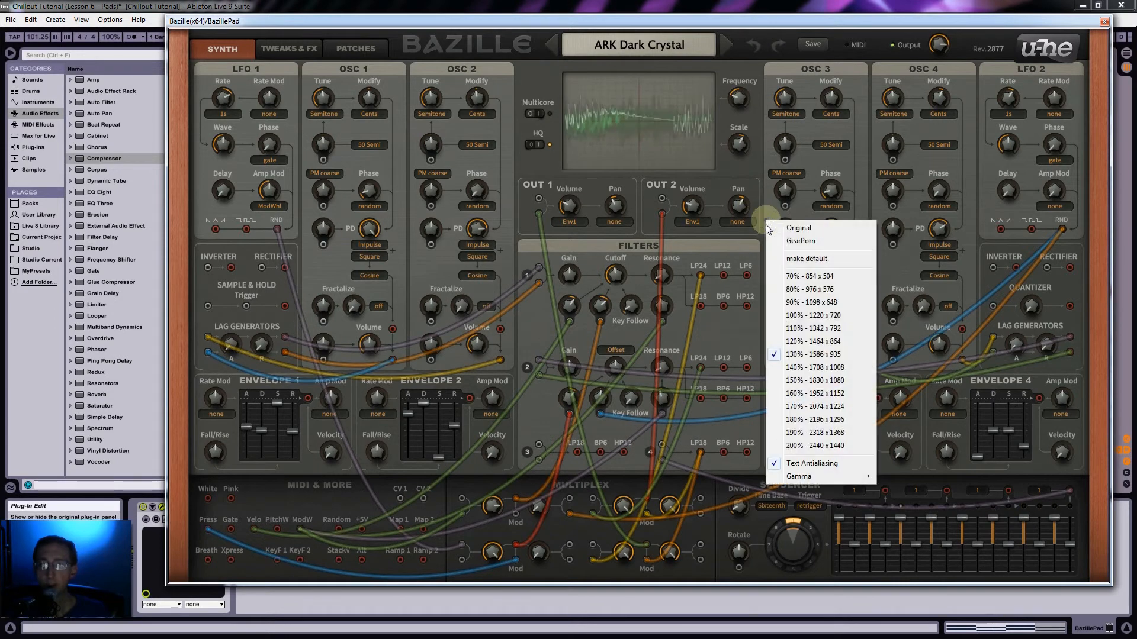
click(807, 315)
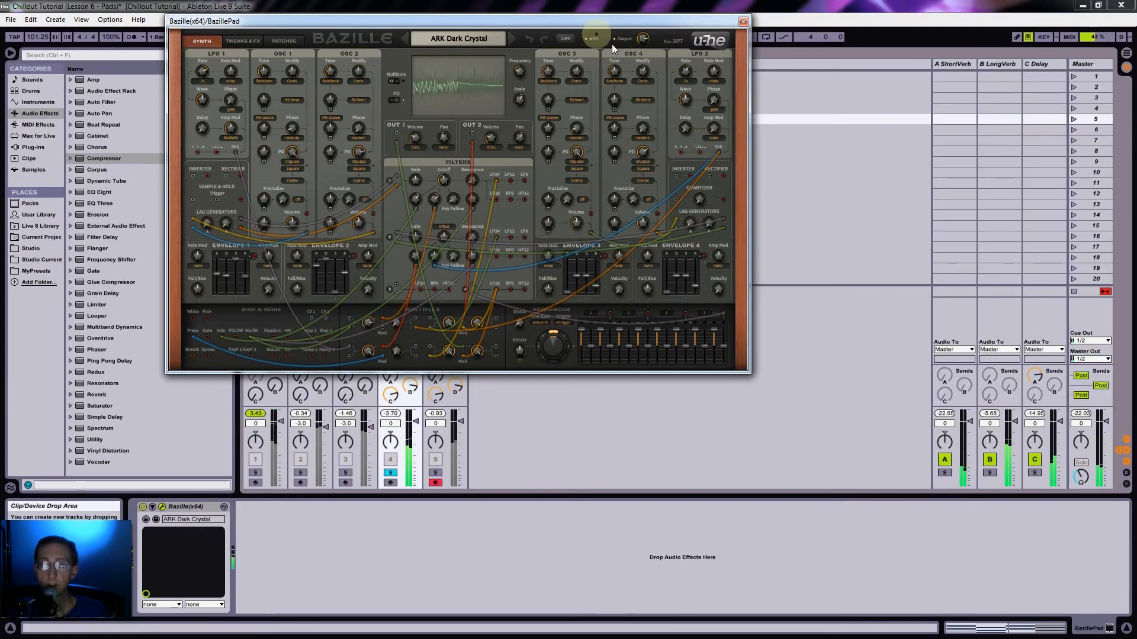
drag(644, 40, 651, 17)
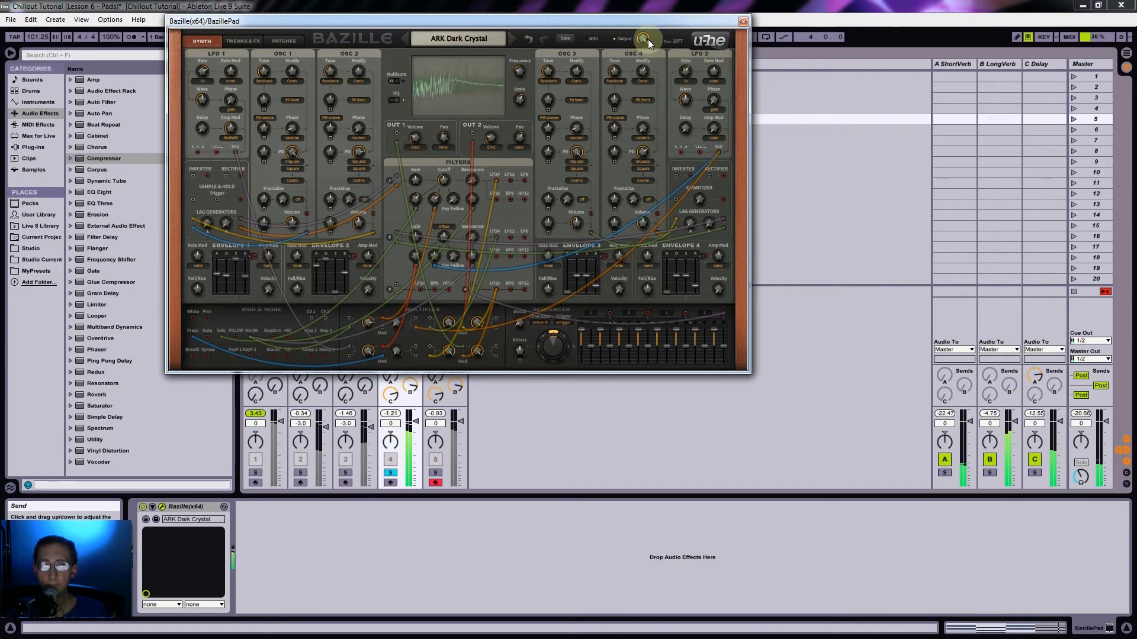
drag(645, 39, 644, 54)
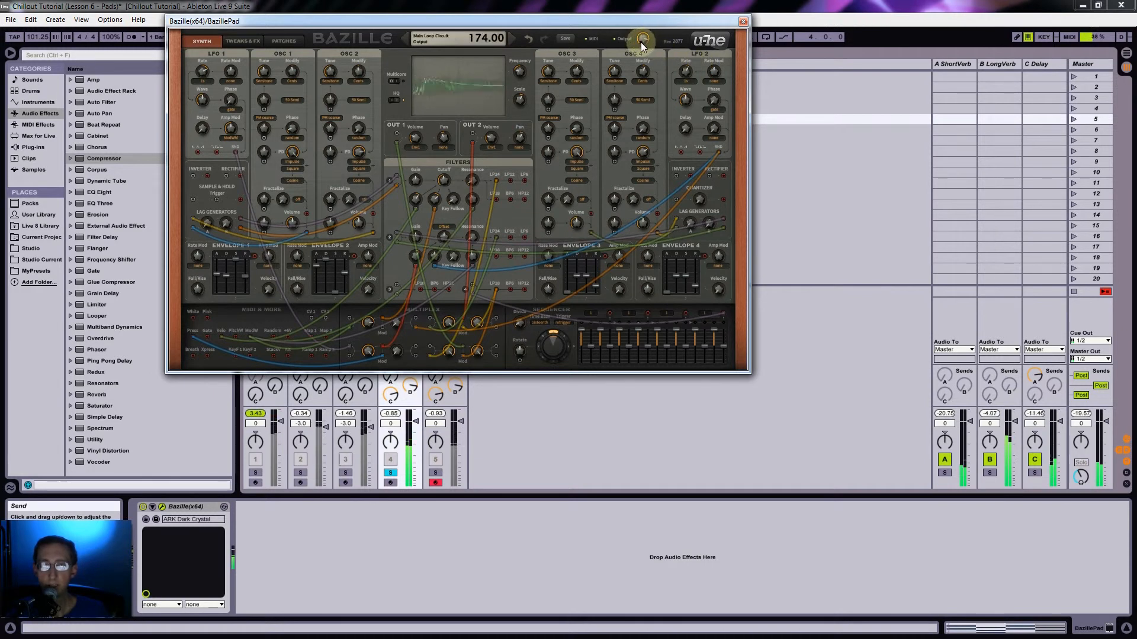
Step: Insert a Compressor after Bazille on the BazillePad track and set its ratio to 3.15:1 and threshold to -12.7 dB
click(742, 23)
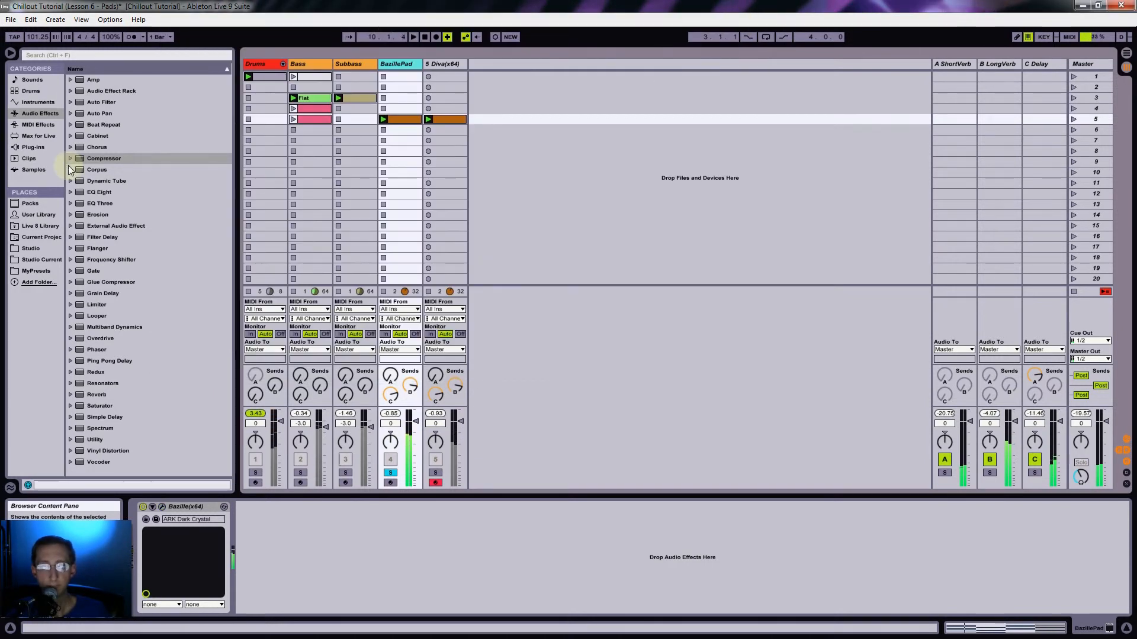
drag(98, 158, 277, 571)
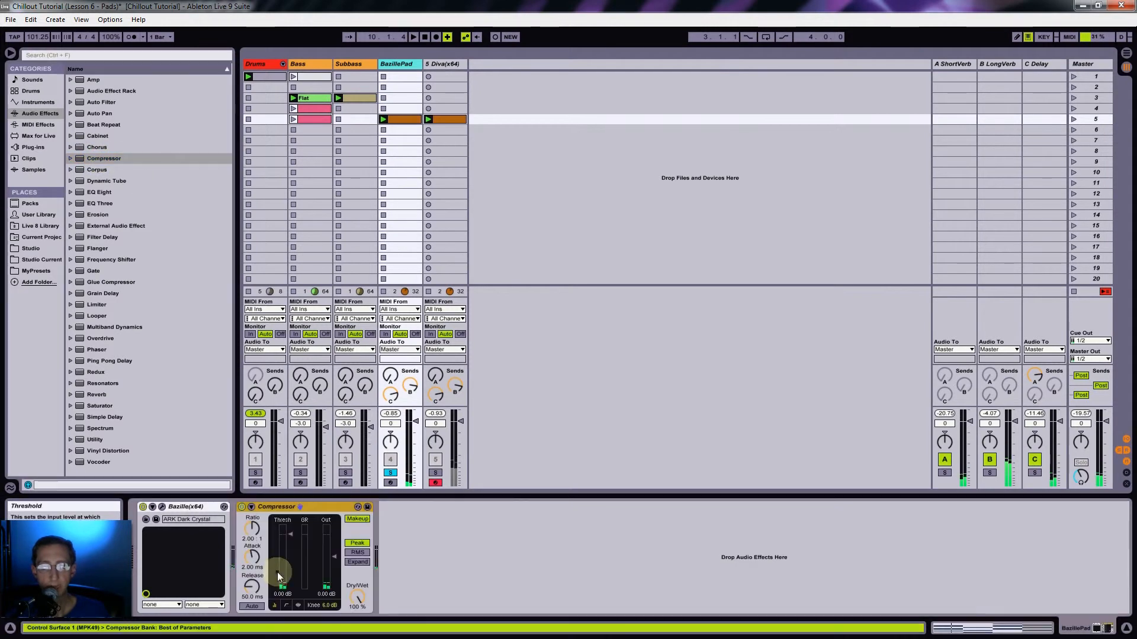
drag(253, 529, 252, 526)
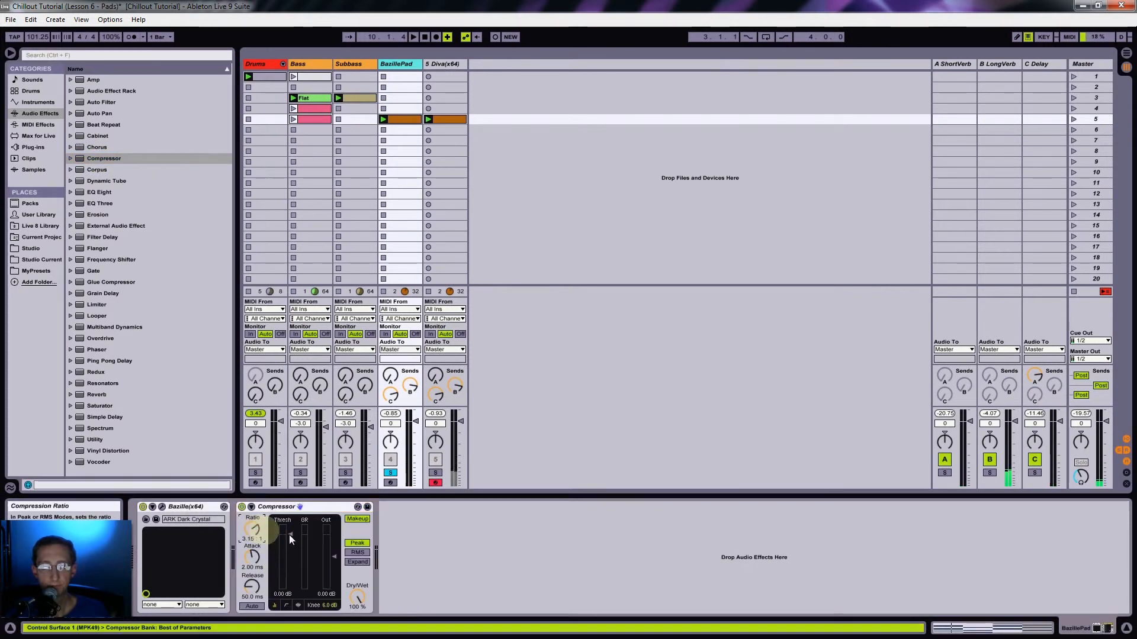
key(space)
drag(290, 535, 291, 554)
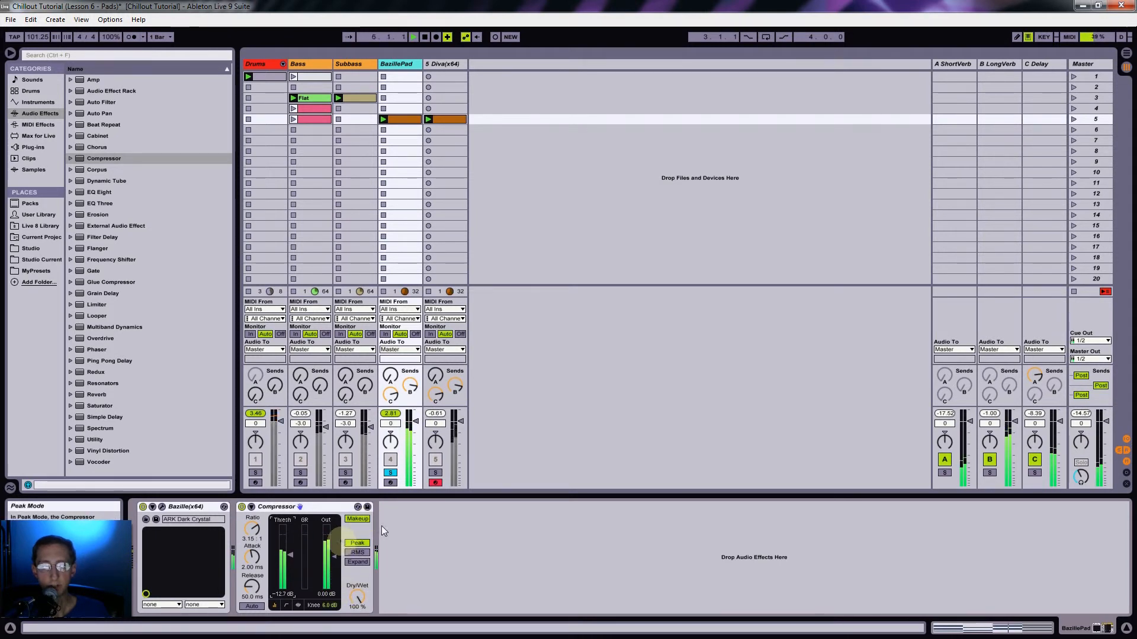
Step: Set the volumes of the BazillePad and Diva tracks to -5.0 dB and unsolo BazillePad
drag(417, 421, 417, 425)
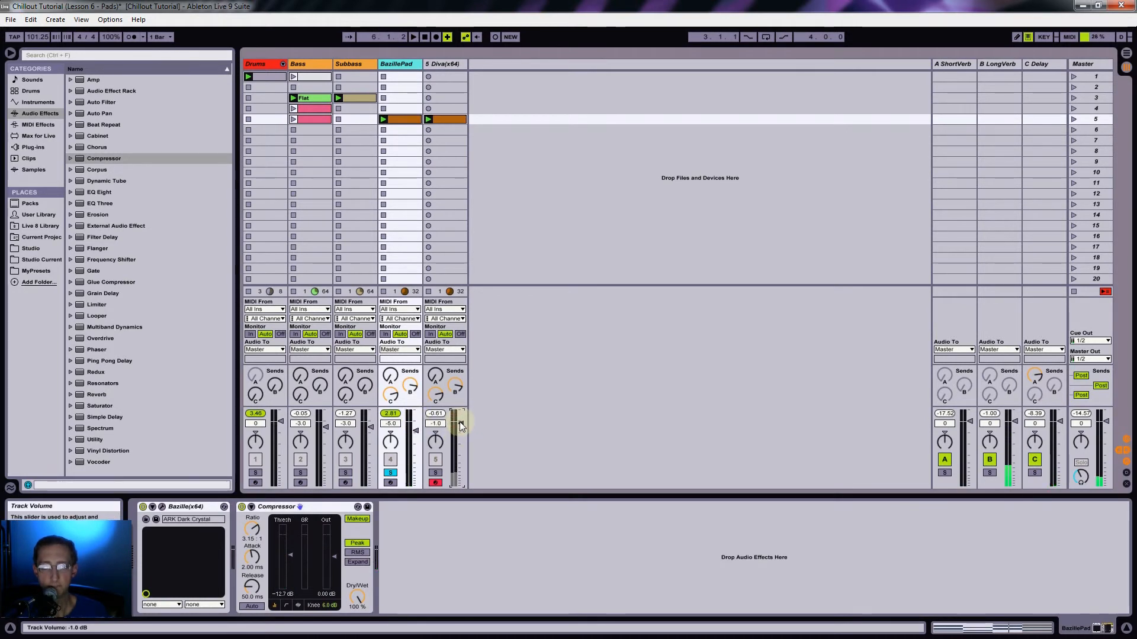
click(390, 473)
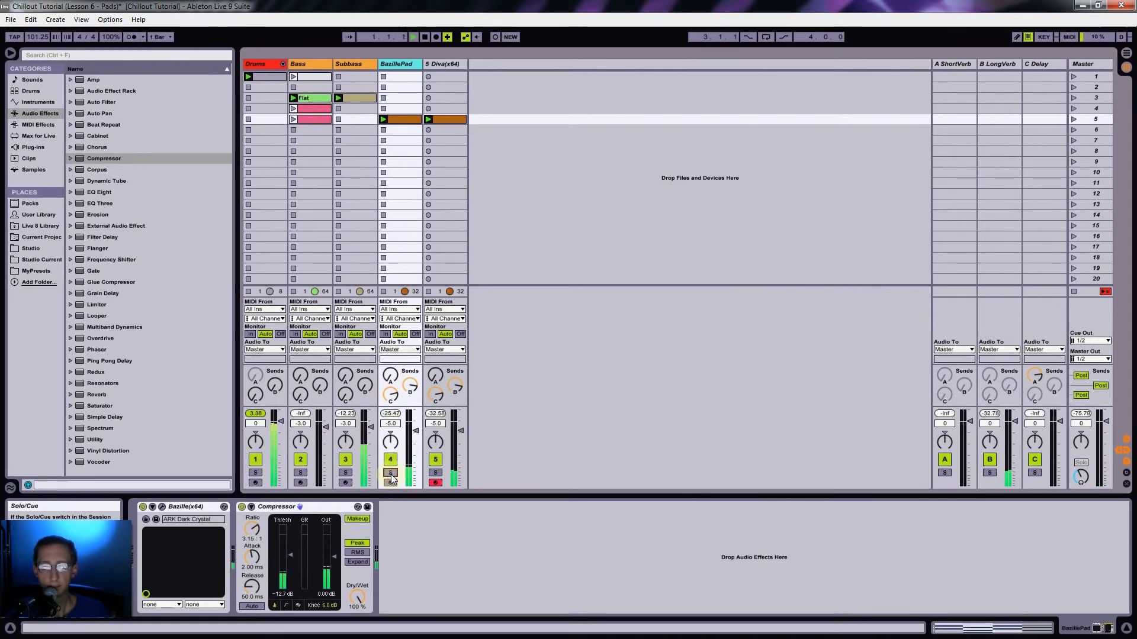
Step: Play the Bass clip in scene 5 with the Bazille pad, with the Diva track muted and the Subbass clip stopped
click(292, 119)
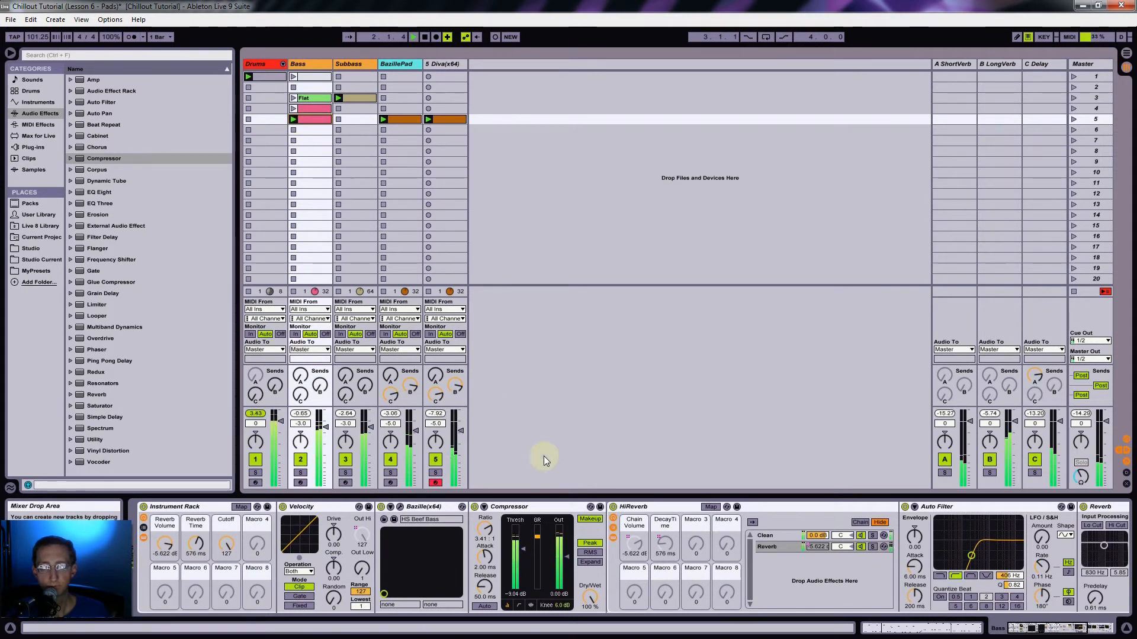
click(434, 459)
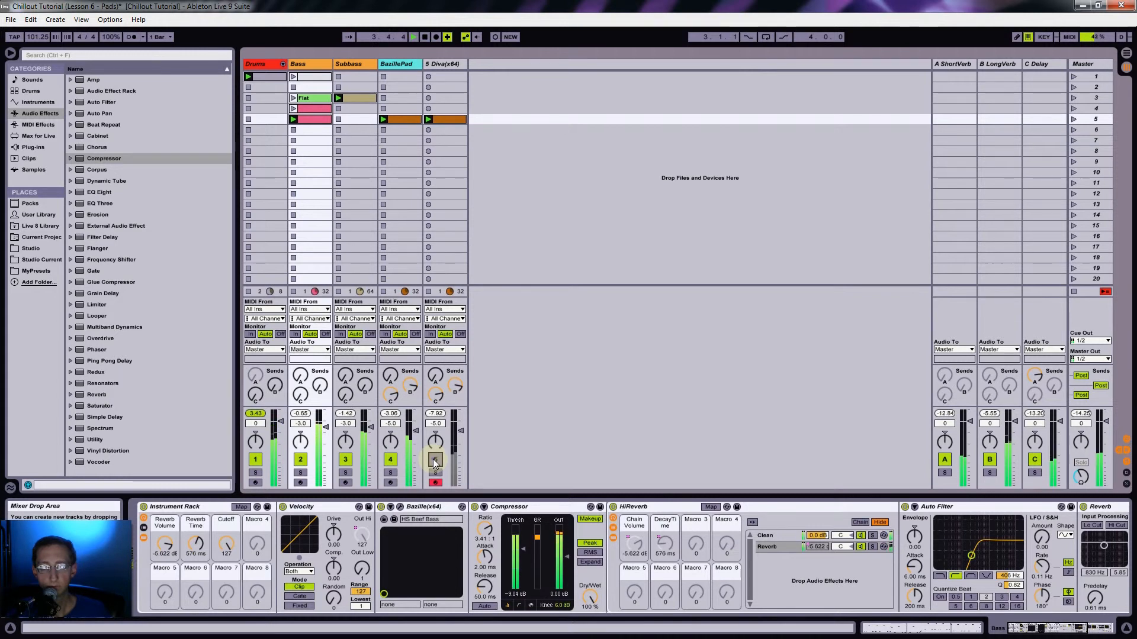
double_click(354, 97)
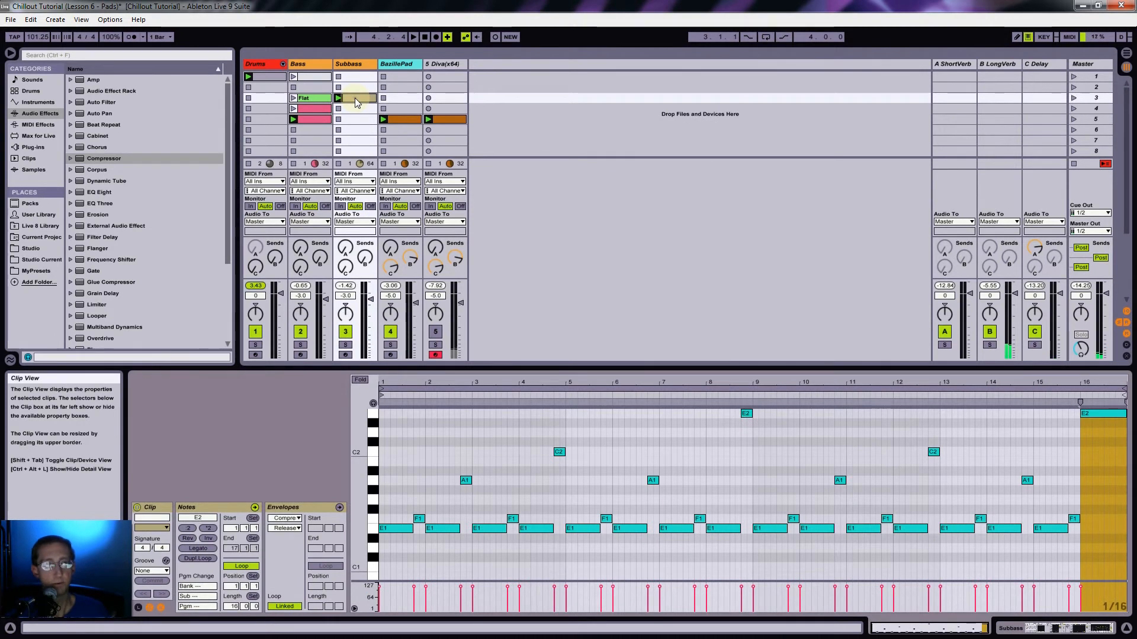
click(338, 108)
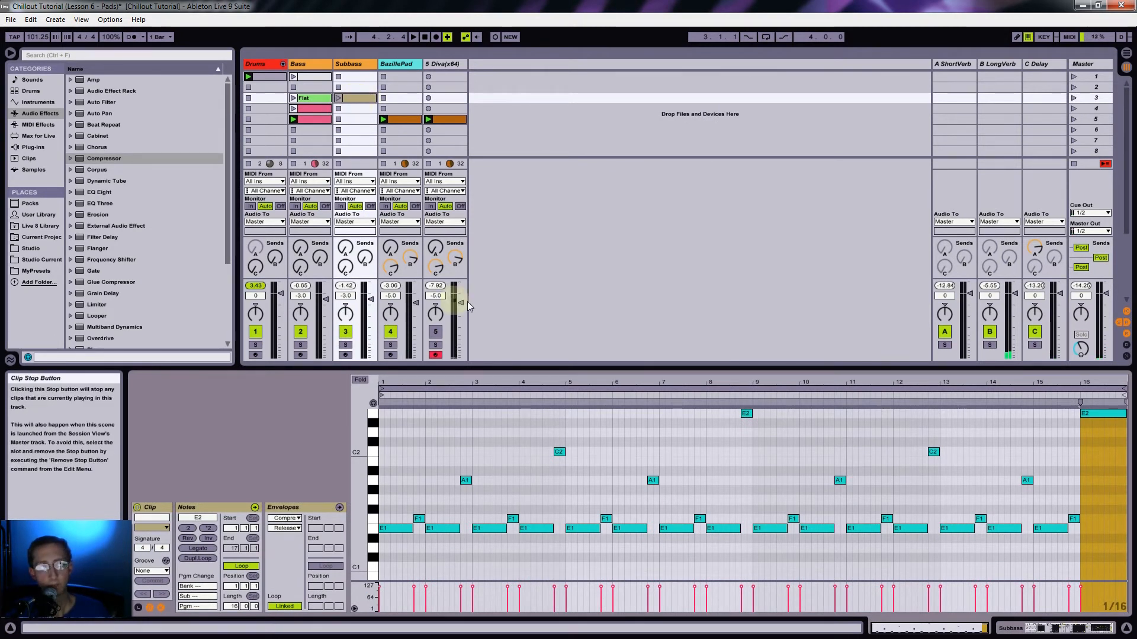
key(space)
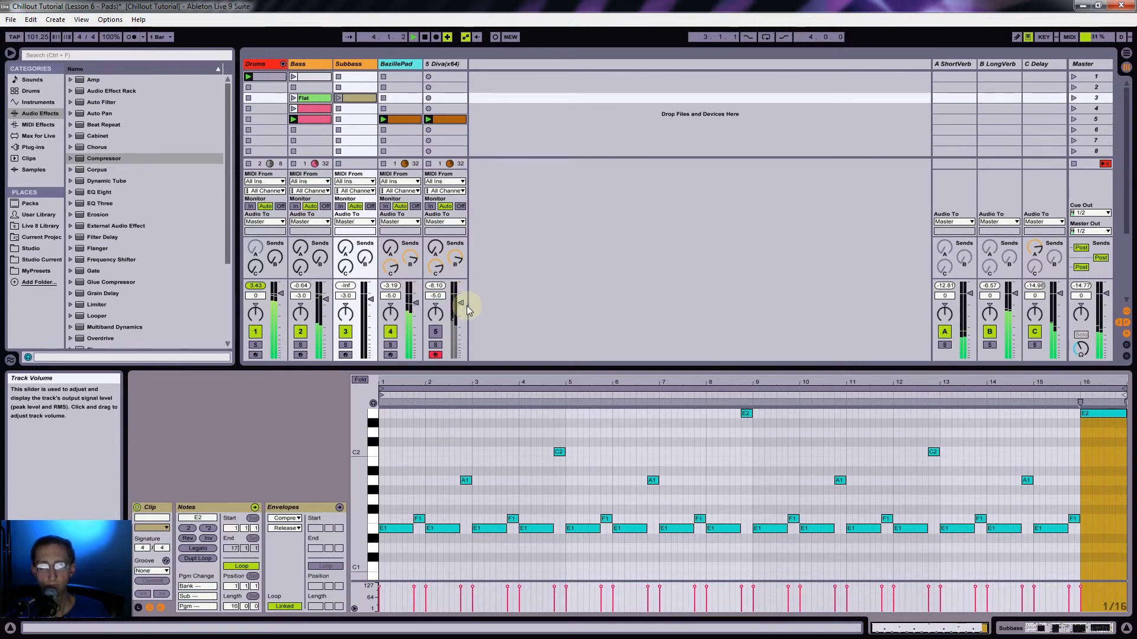
Step: Enlarge Bazille's interface to 130% (1586 x 935) and set Envelope 1's Attack to about 33
click(395, 64)
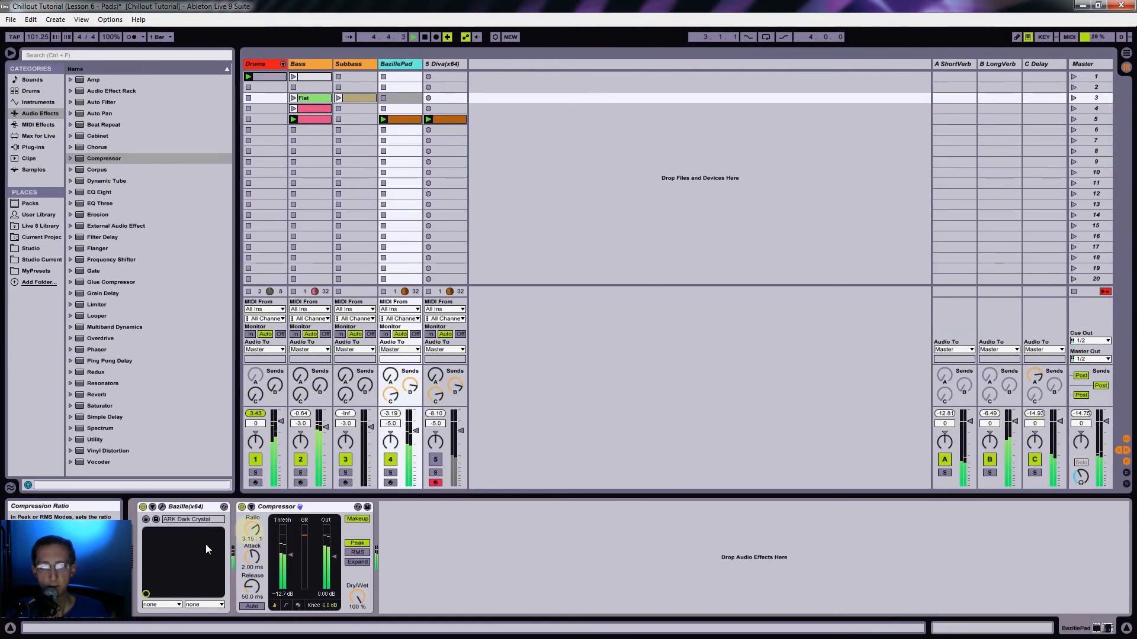
click(166, 507)
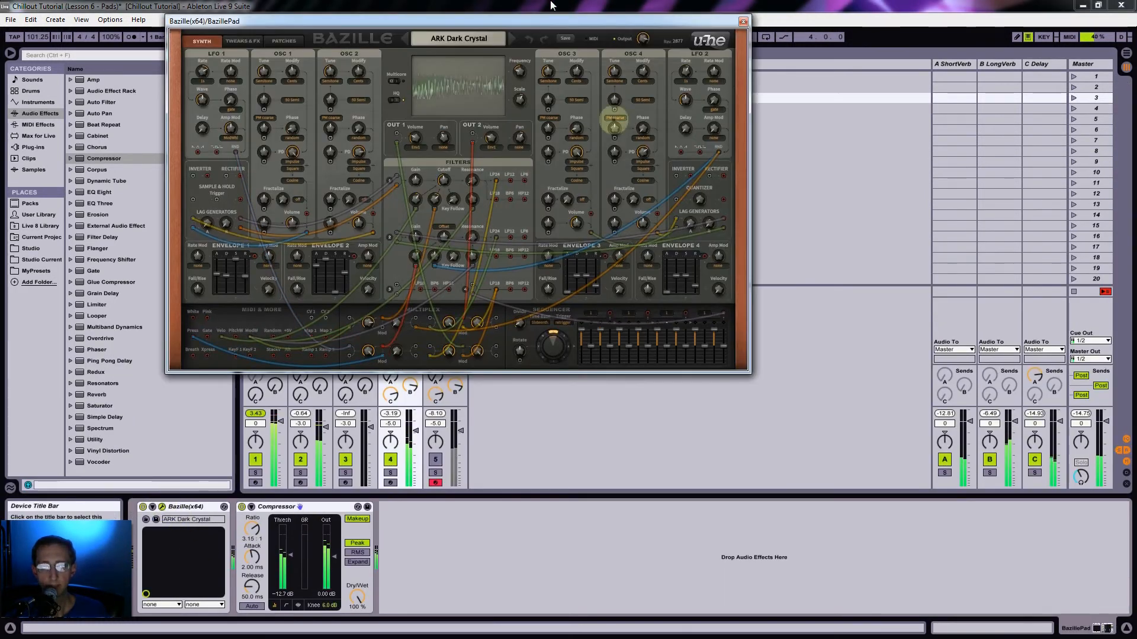
right_click(519, 48)
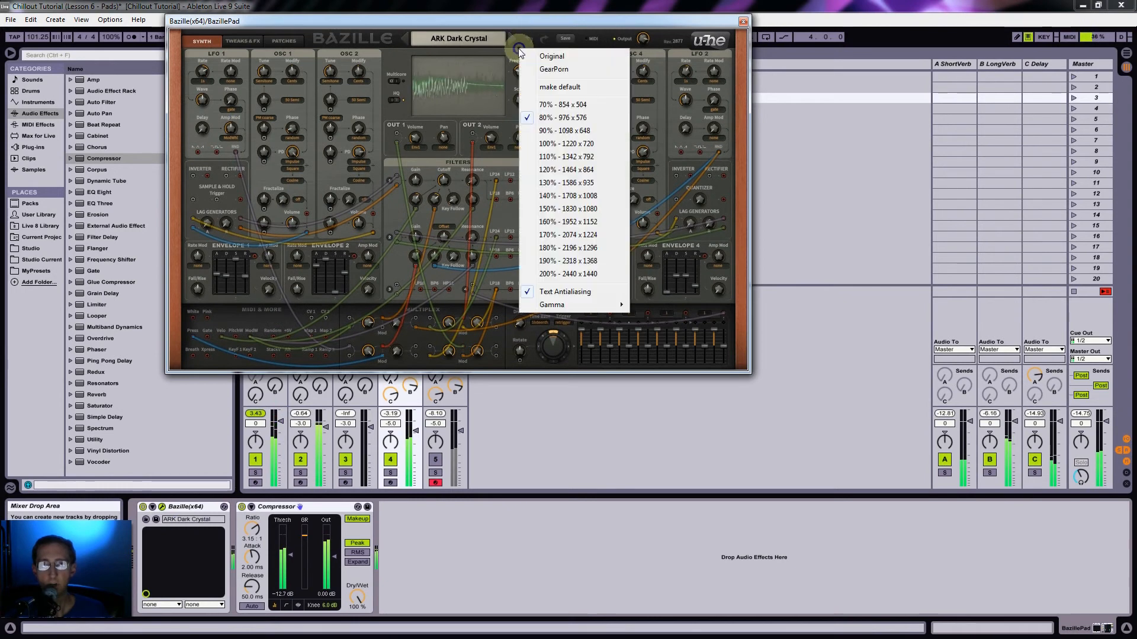
click(566, 183)
drag(546, 25, 505, 26)
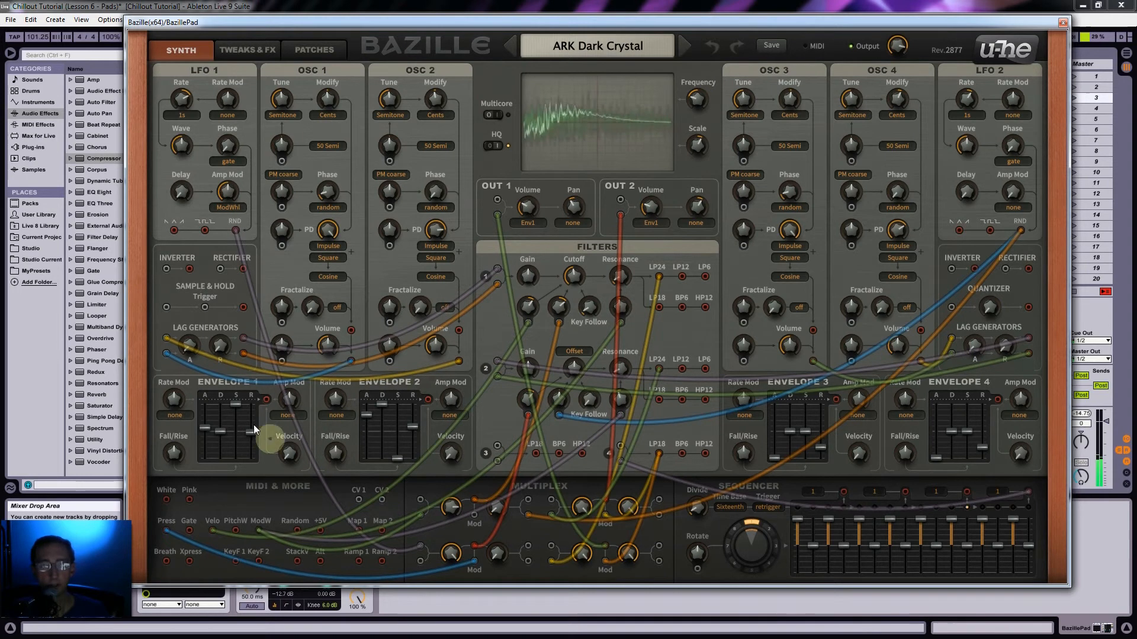
drag(205, 428, 207, 443)
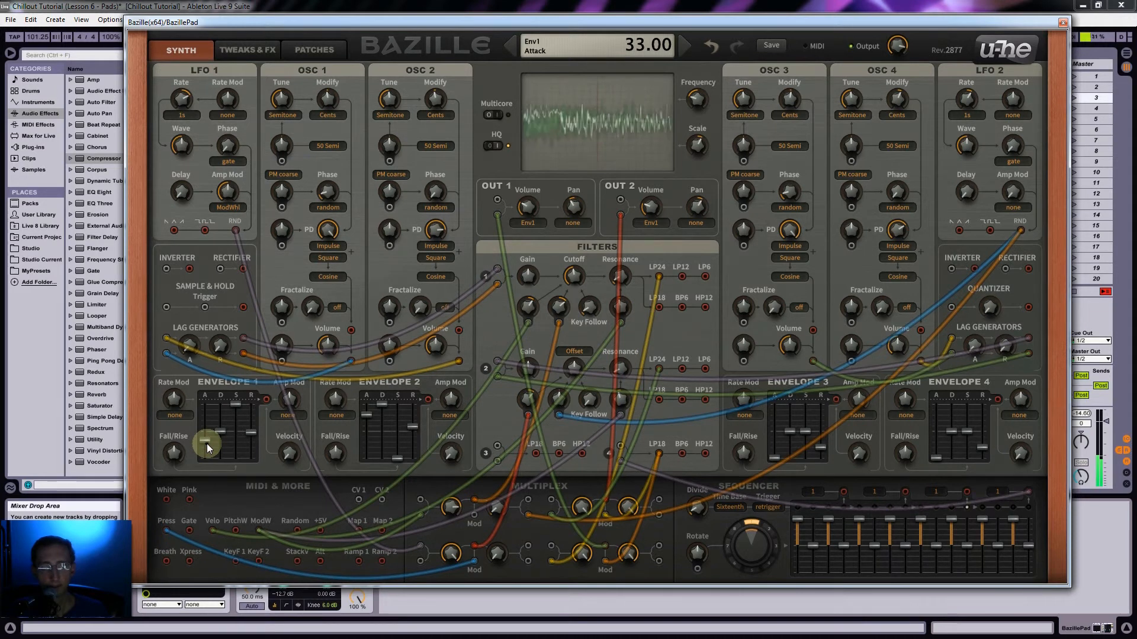
drag(207, 443, 209, 443)
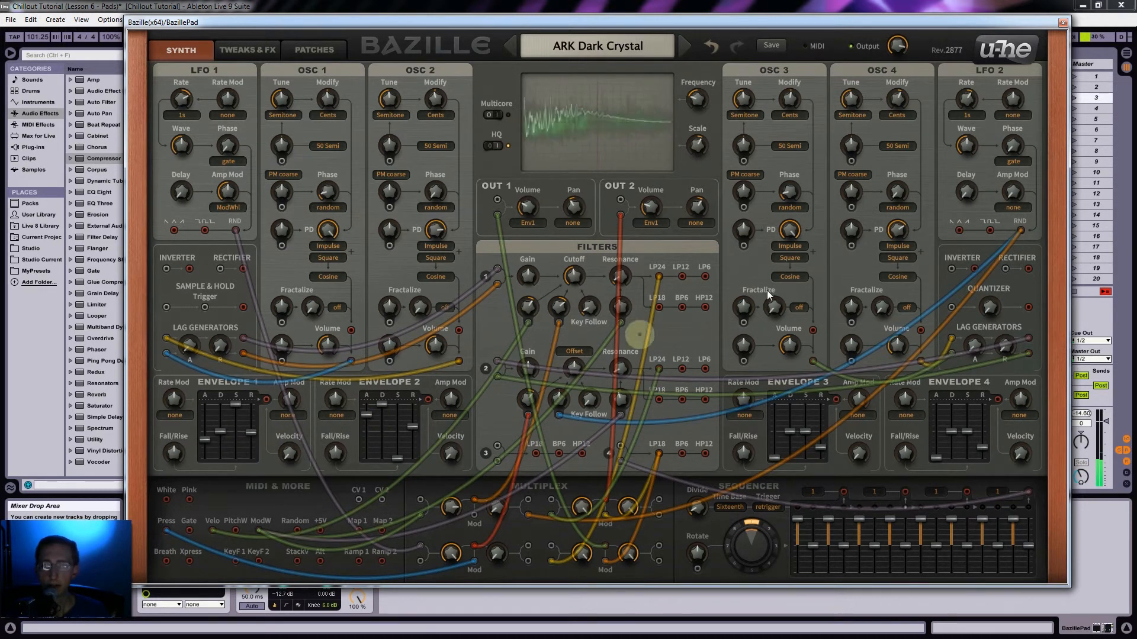
click(1064, 24)
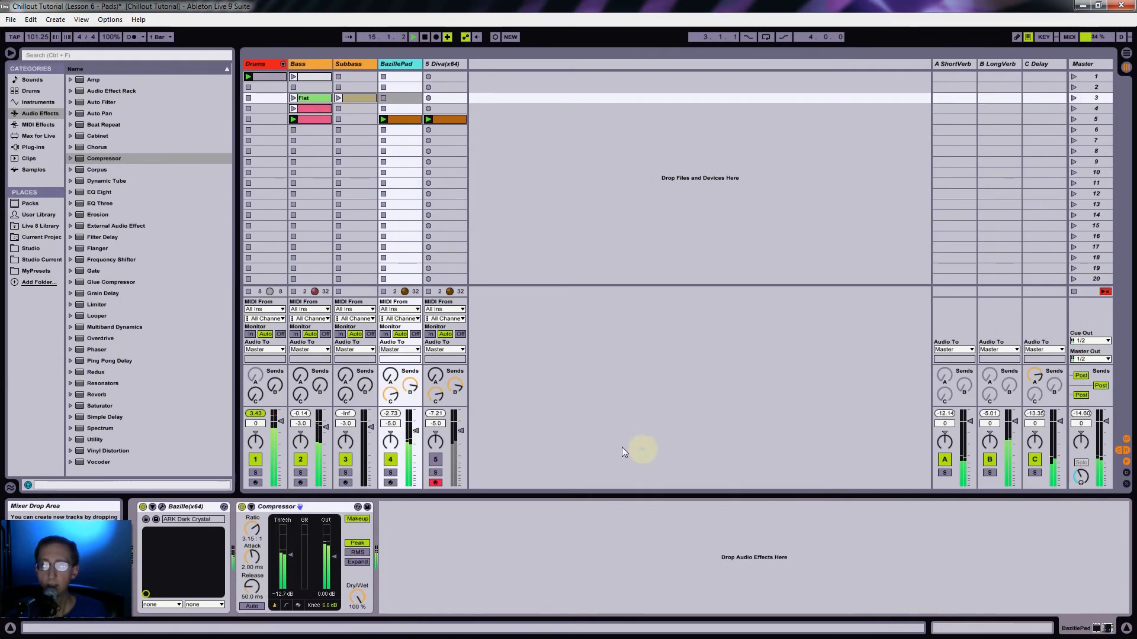
Step: Mute the BazillePad track and unmute the Diva track
click(390, 459)
click(434, 460)
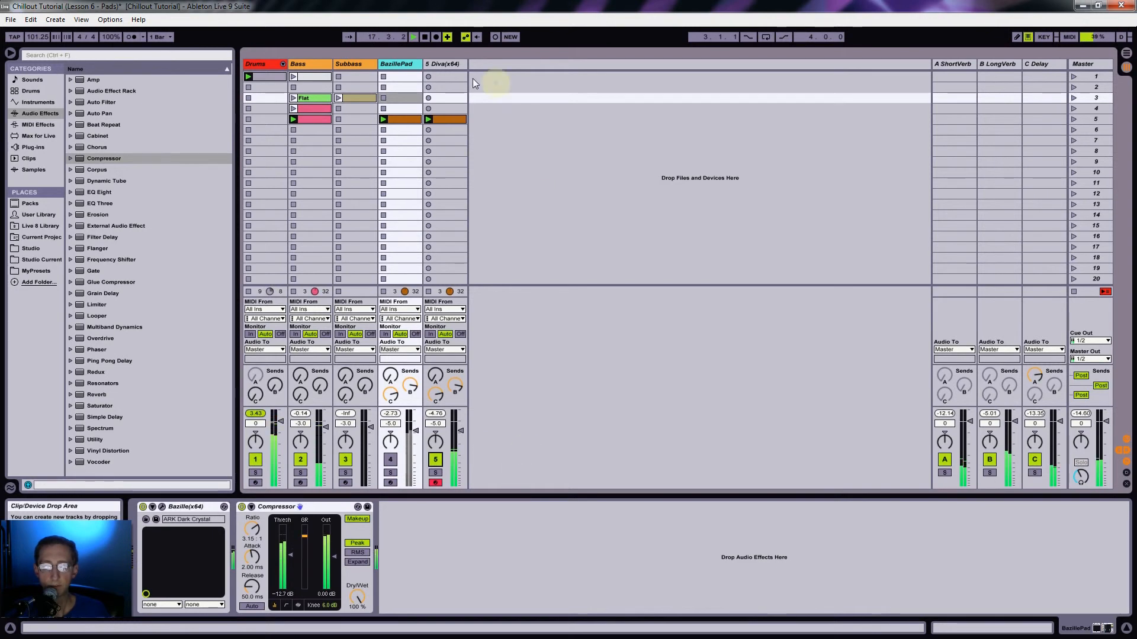
Step: Rename the Diva track as PhaserPad and give it the same cyan colour as BazillePad
click(447, 69)
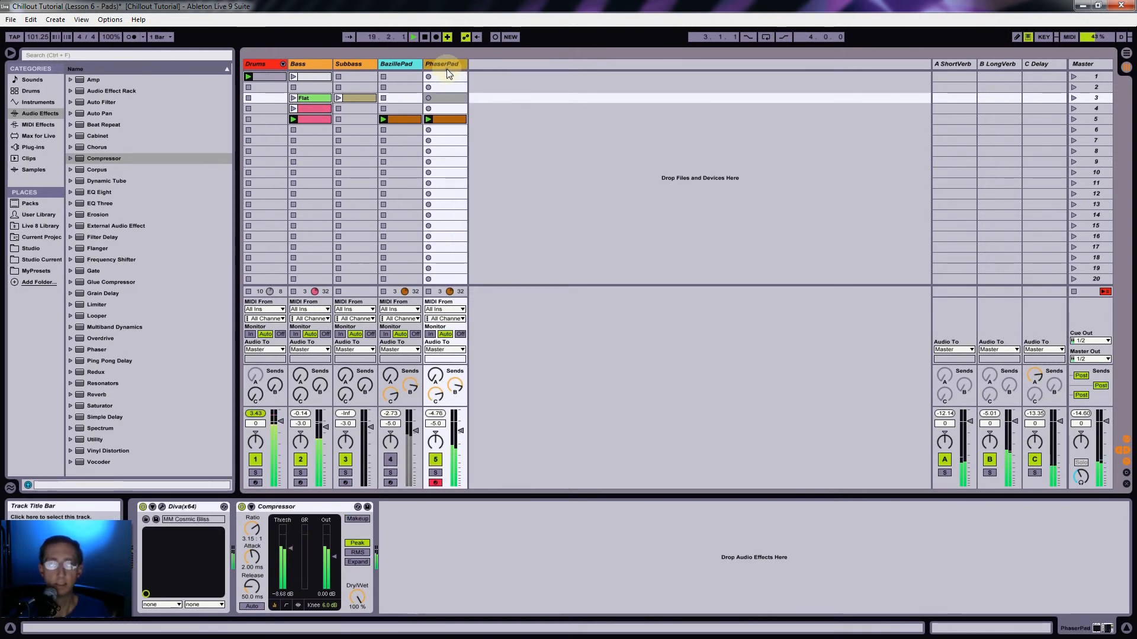
right_click(445, 65)
click(498, 235)
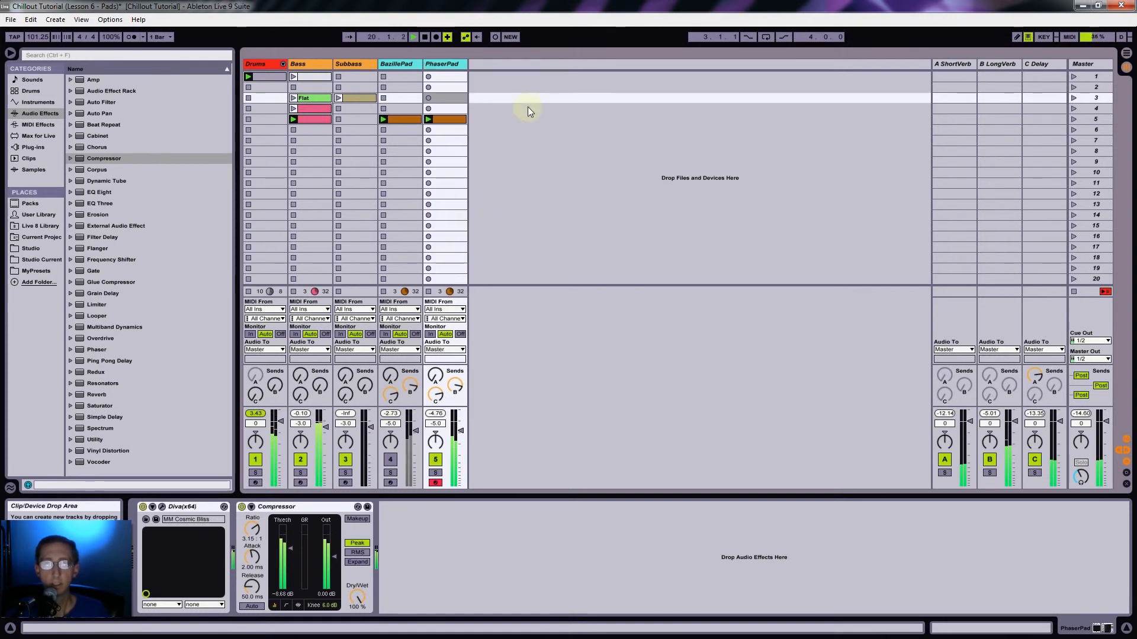
Step: Group the BazillePad and PhaserPad tracks under the name Pads and save the Live Set
click(528, 107)
key(space)
click(445, 66)
click(398, 66)
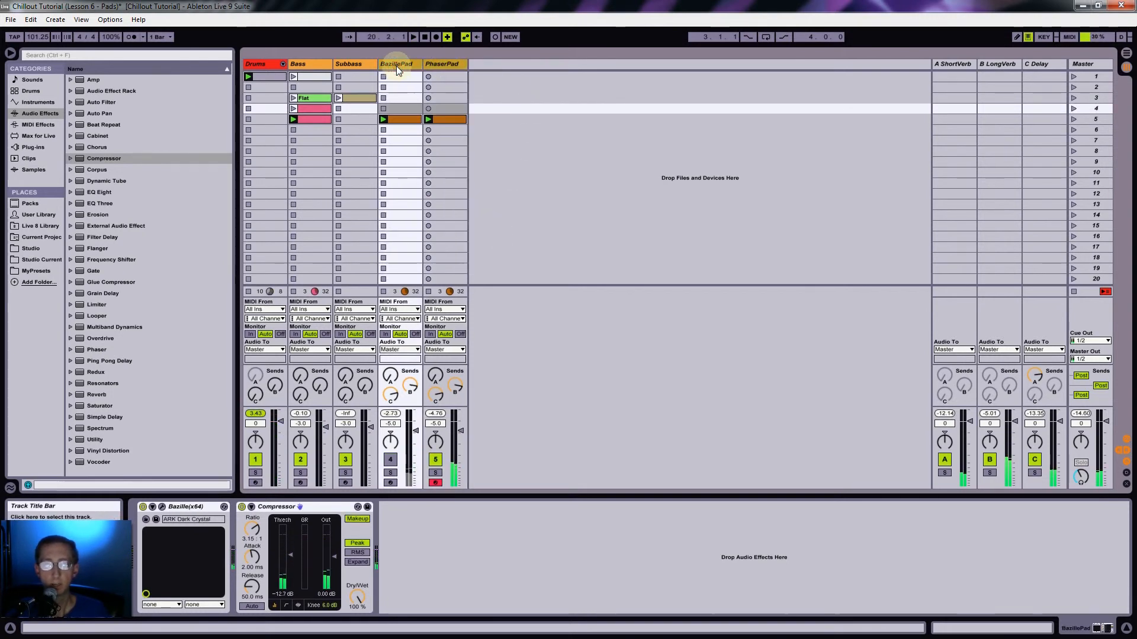
right_click(396, 65)
click(424, 154)
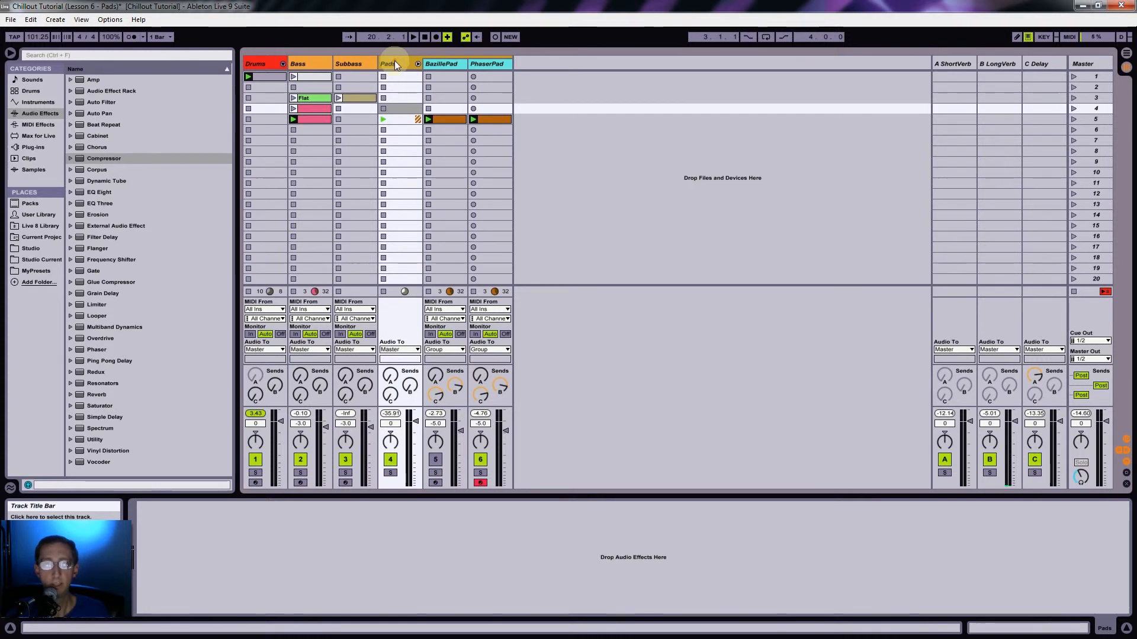
key(ctrl+s)
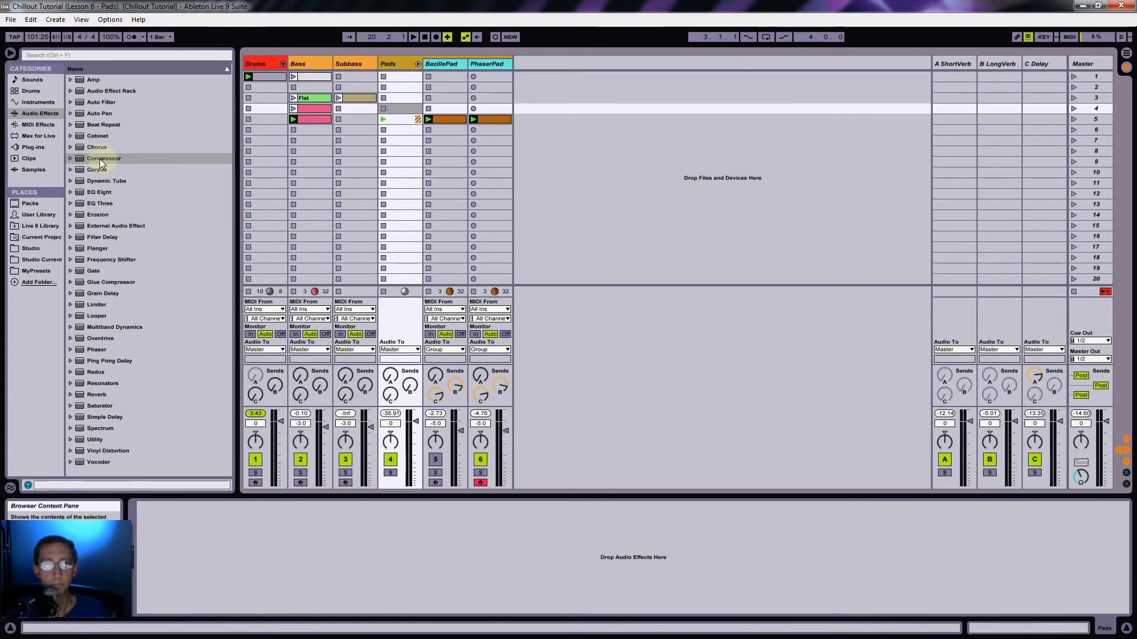
Step: Insert a Compressor on the Pads group and sidechain it from the Drums track's Drum Rack Kick, Post FX
click(97, 158)
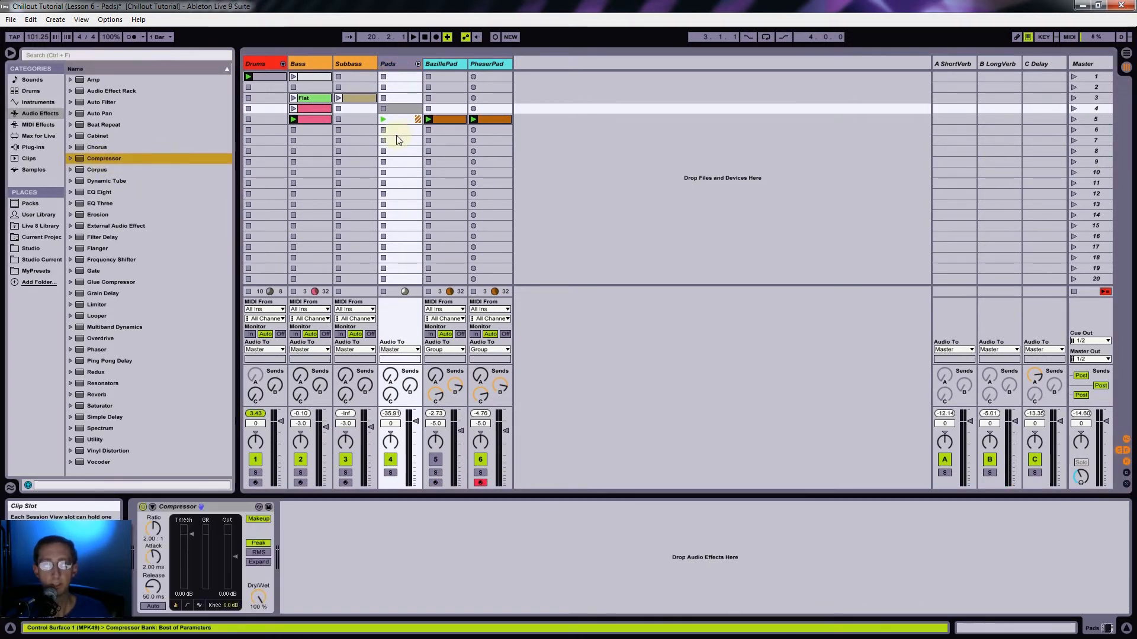
click(153, 508)
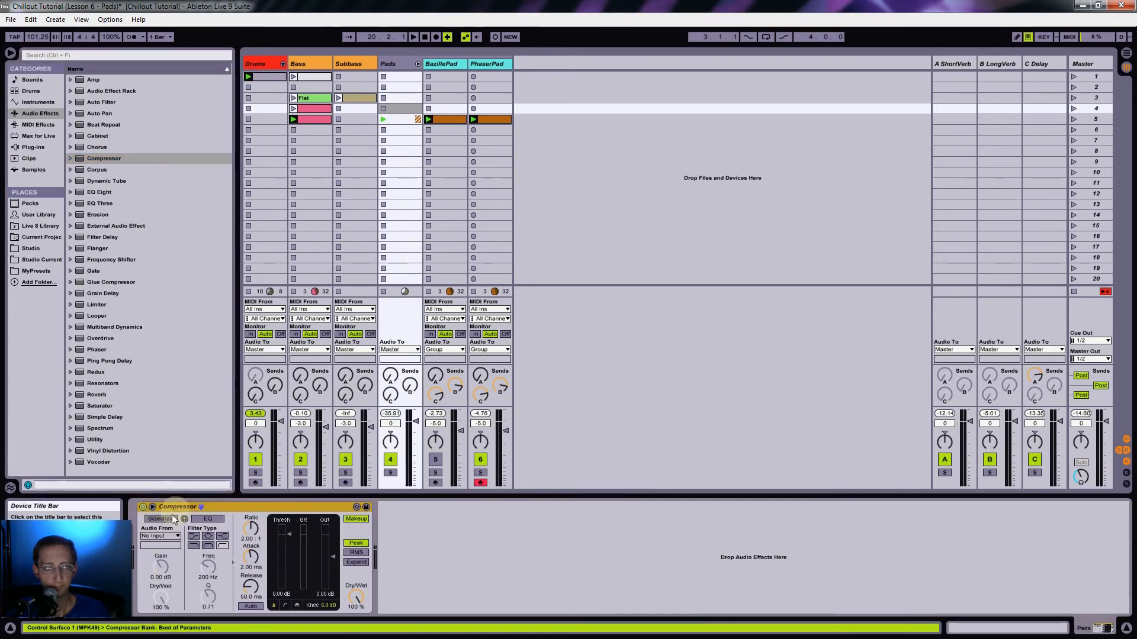
click(169, 519)
click(160, 535)
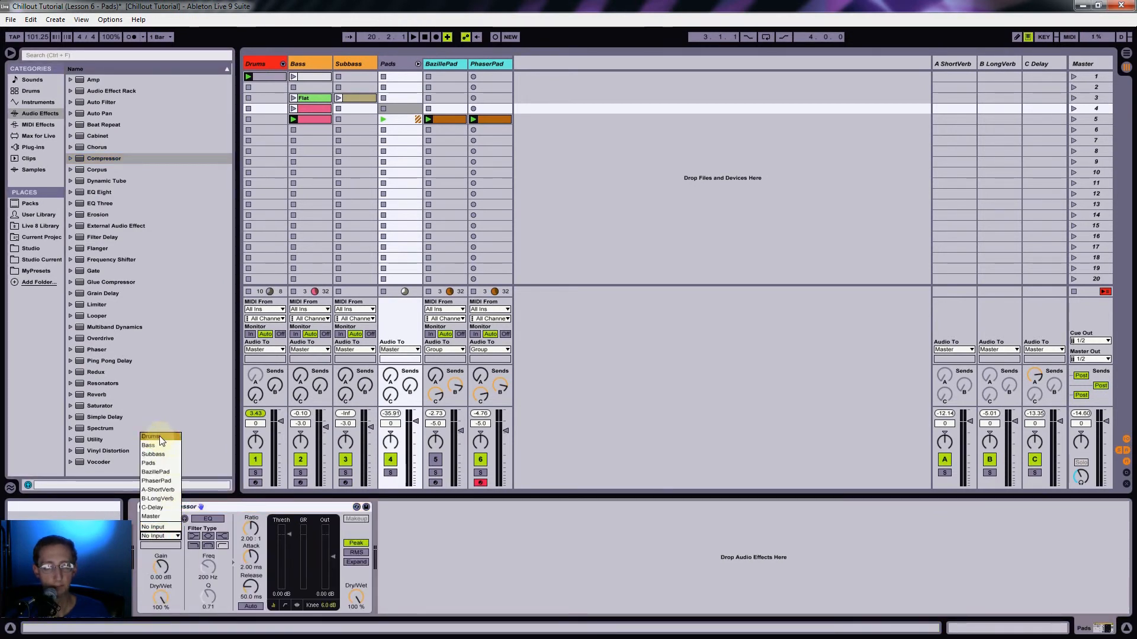
click(157, 448)
click(160, 545)
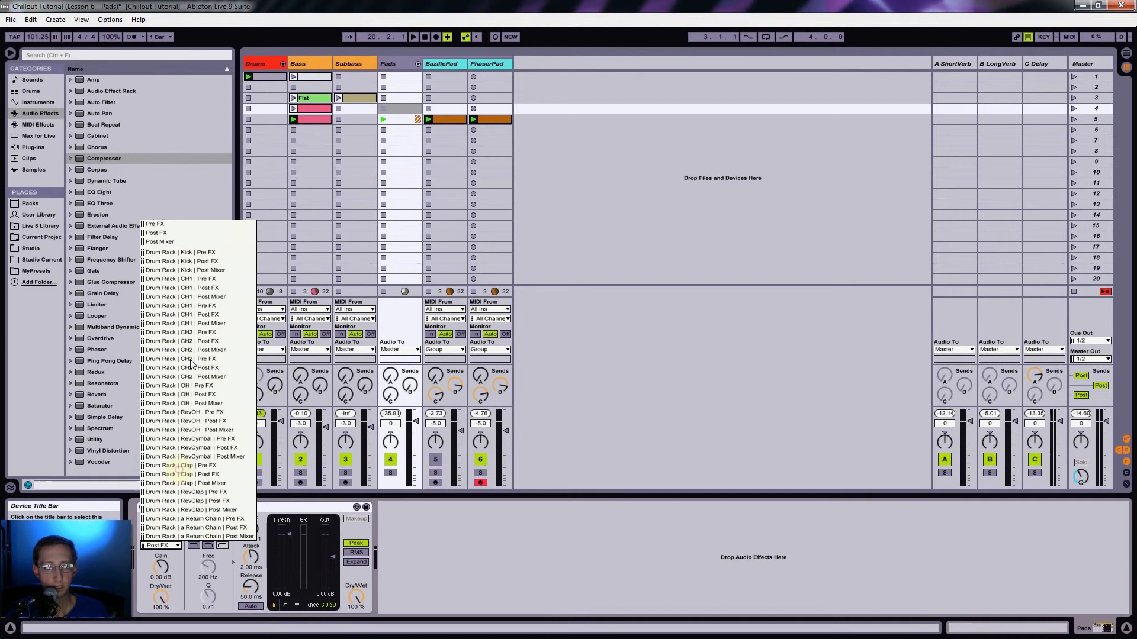
click(186, 263)
Step: Show the Compressor's gain reduction graph and lower its threshold to -13.5 dB during playback
click(297, 606)
key(space)
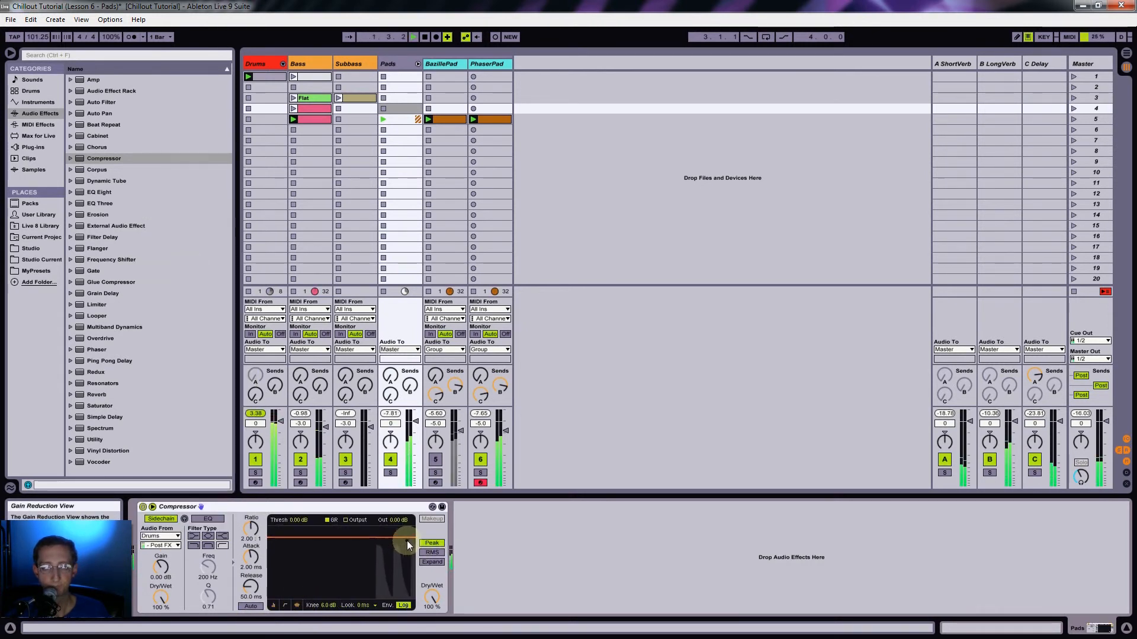
drag(407, 539, 407, 561)
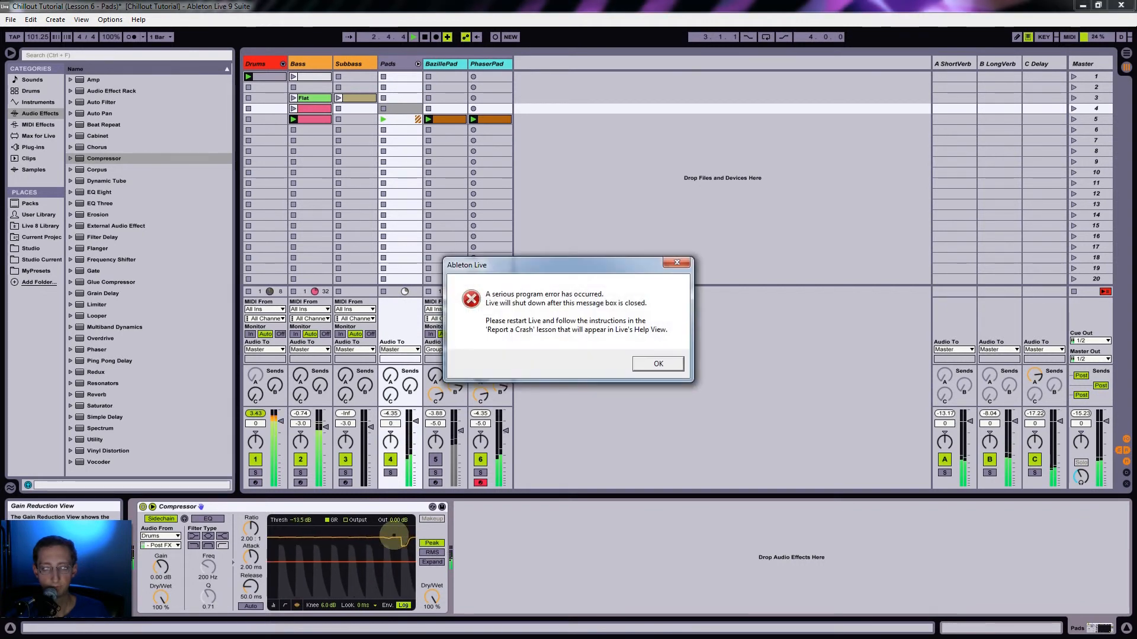
Step: Dismiss the crash message, decline recovery of the work, and reopen the saved set Chillout Tutorial (Lesson 6 - Pads).als
click(672, 364)
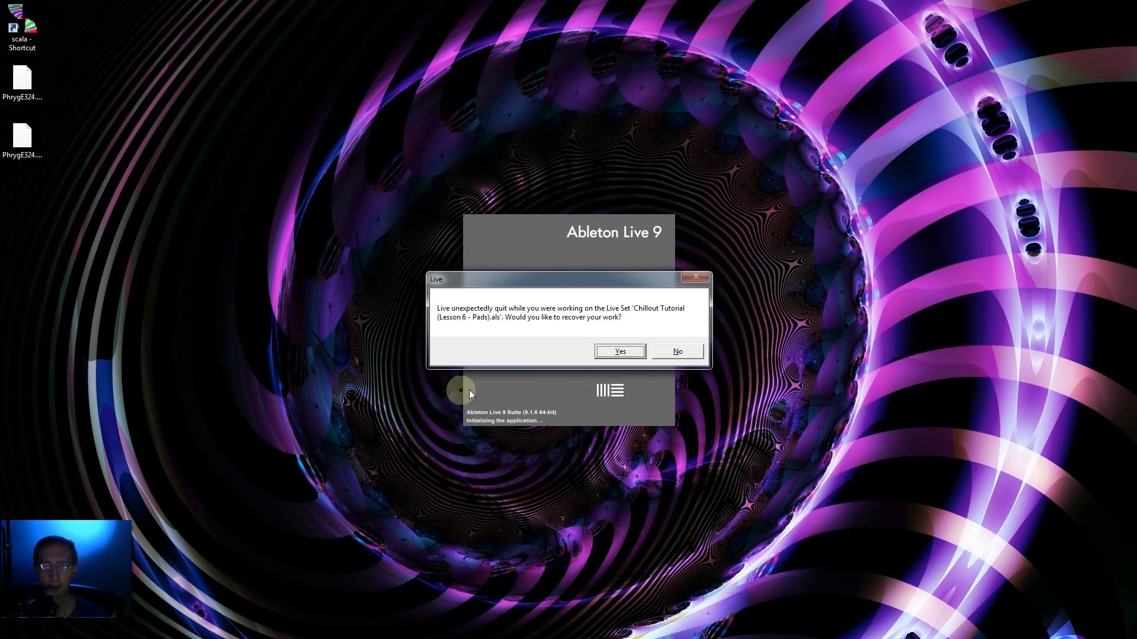
click(677, 352)
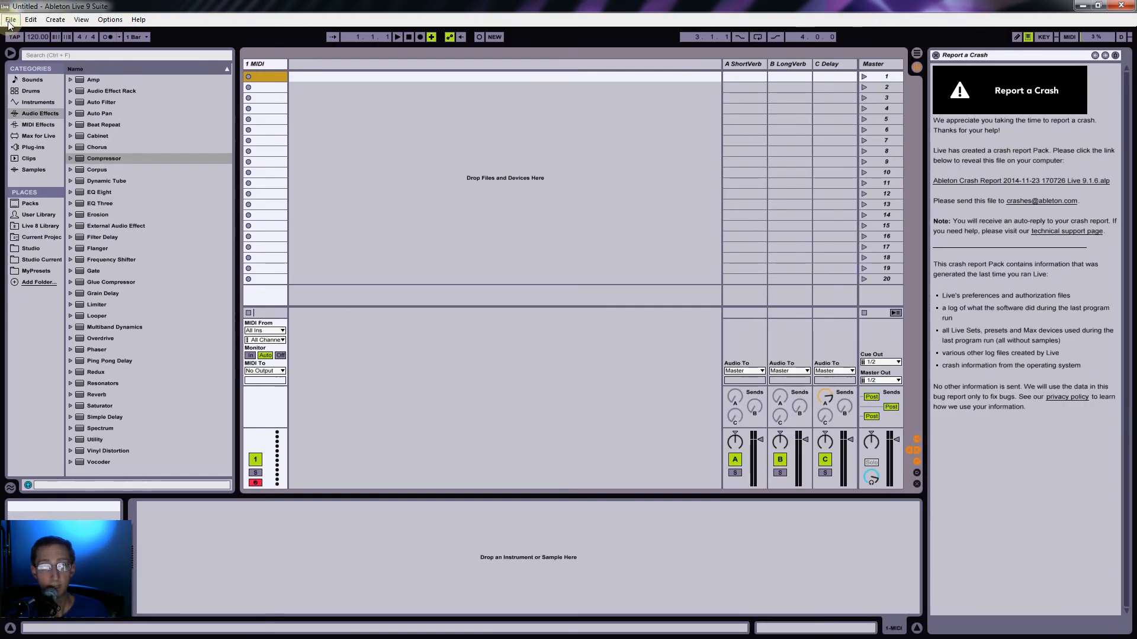
click(10, 21)
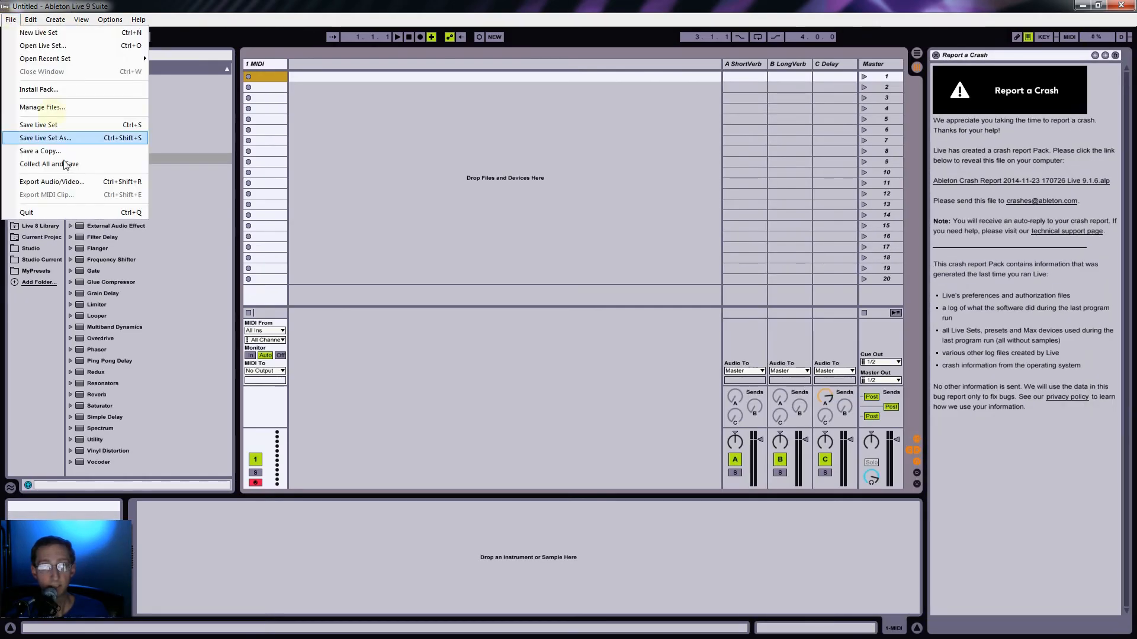
mouse_move(77, 59)
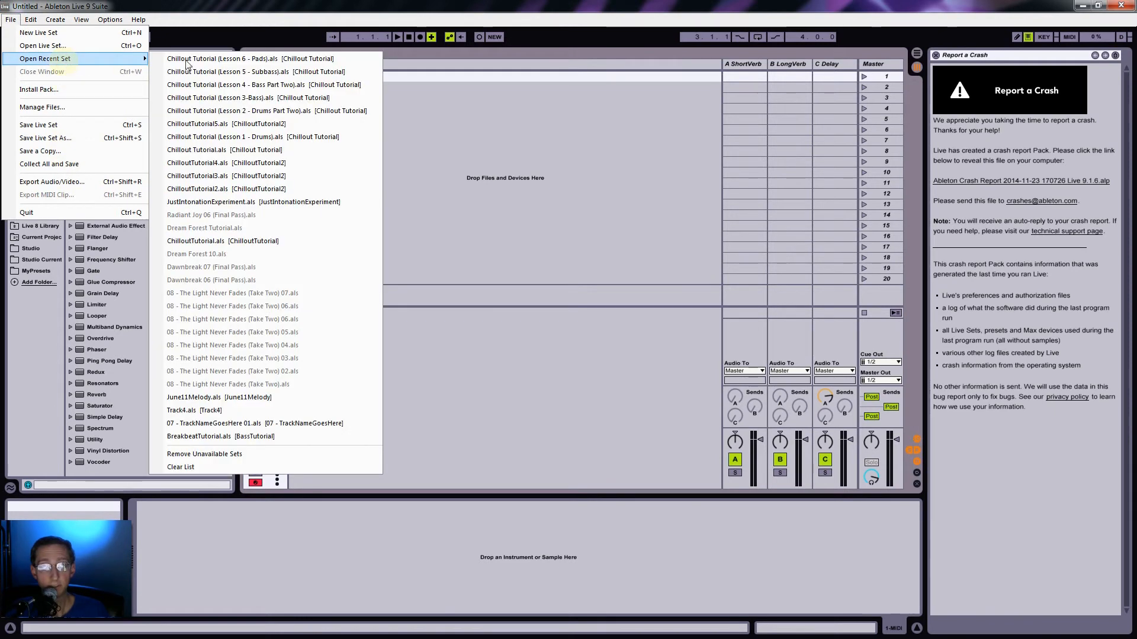
click(225, 62)
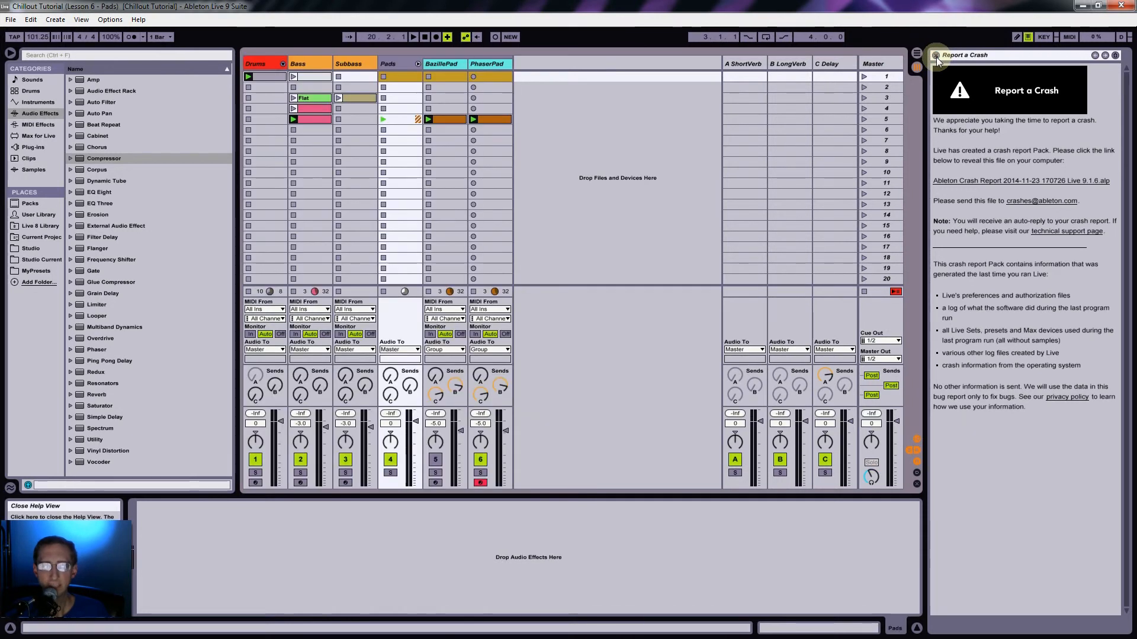
Step: Close the crash report help and add a Compressor to the Pads group, sidechained from the Drums track's Drum Rack Kick, Post FX
click(936, 56)
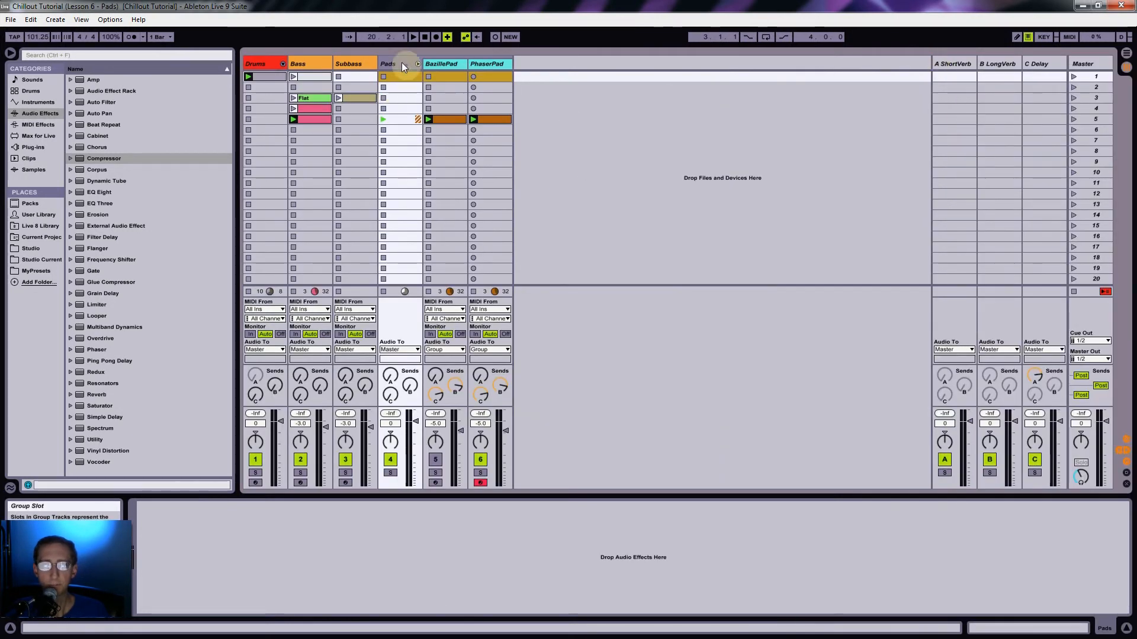
drag(102, 159, 399, 135)
click(153, 507)
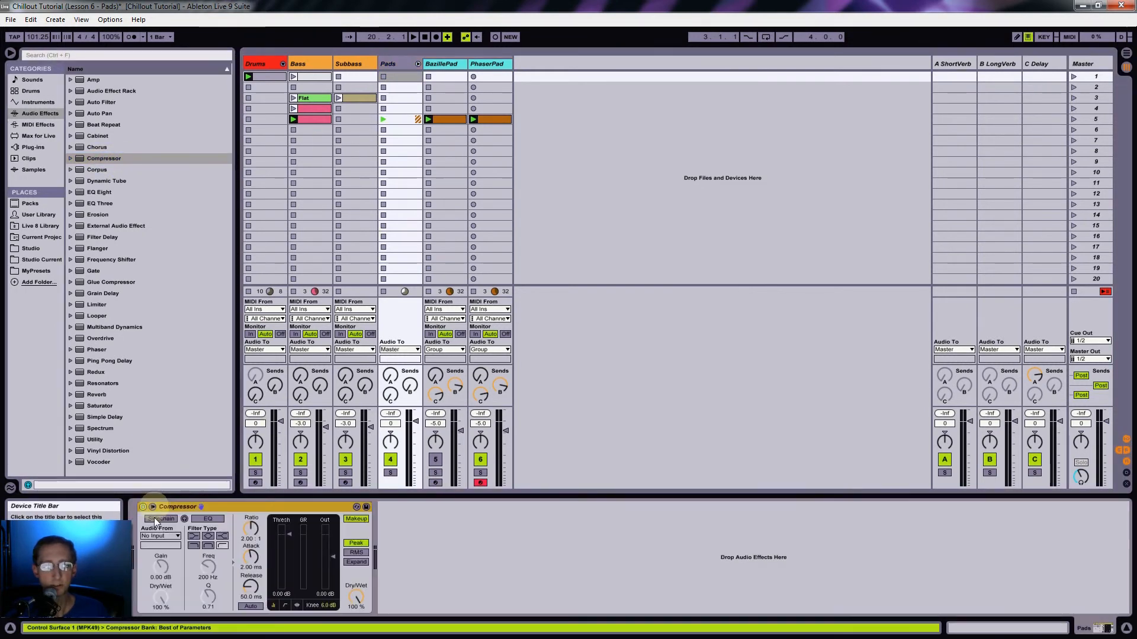
click(155, 536)
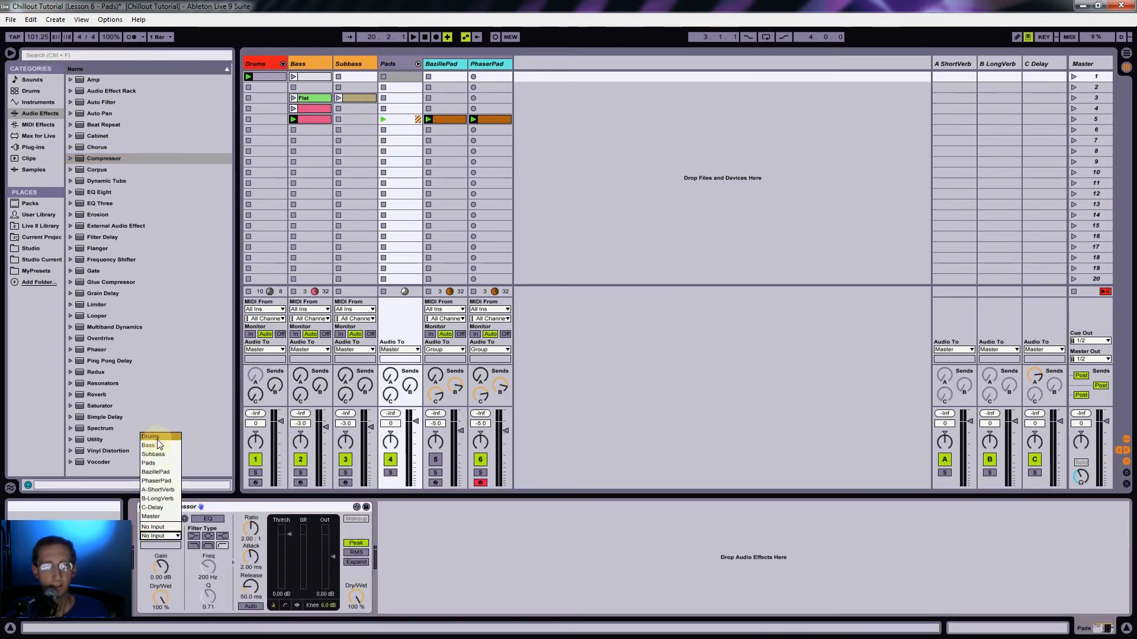
click(153, 443)
click(160, 545)
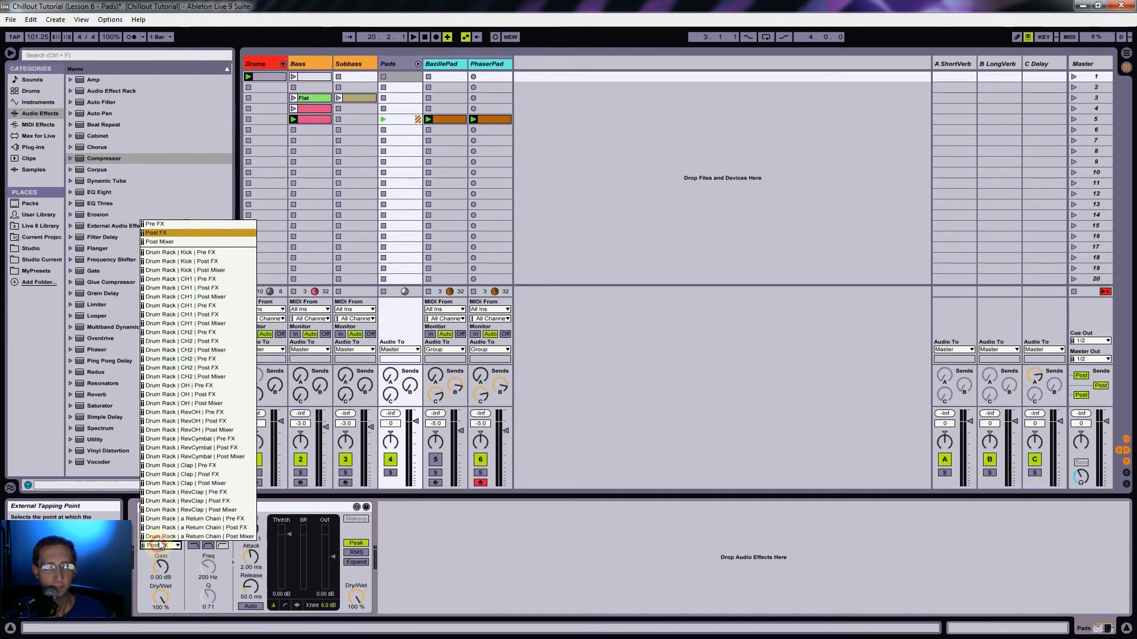
click(199, 261)
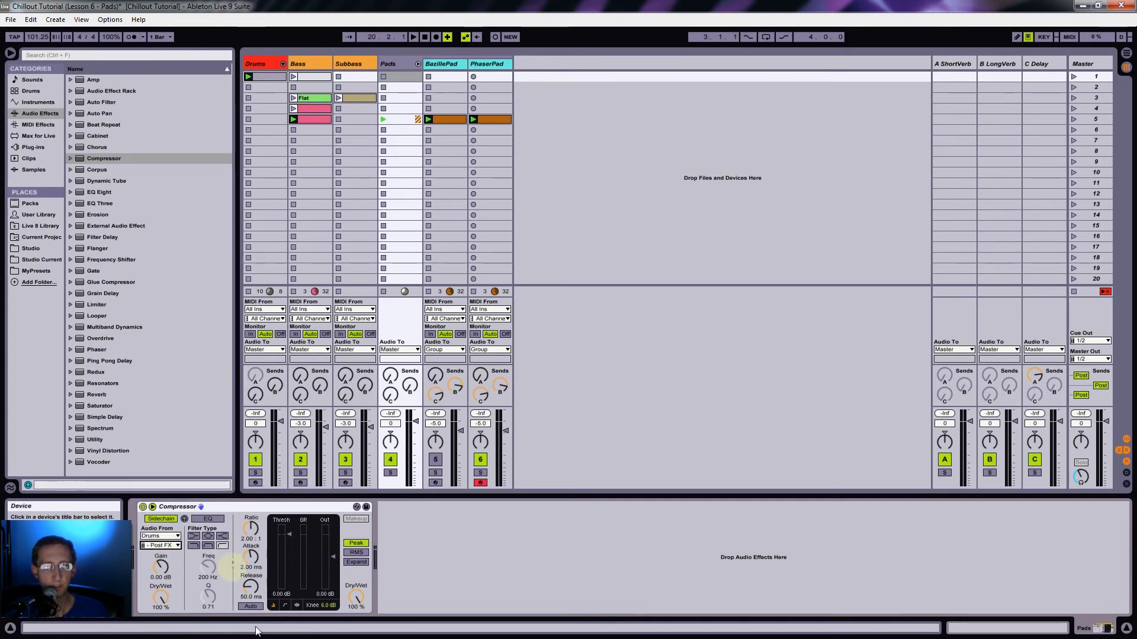
Step: Show the Compressor's gain reduction graph and set threshold -21.5 dB, ratio 2.93:1 and release 113 ms during playback
click(297, 606)
key(space)
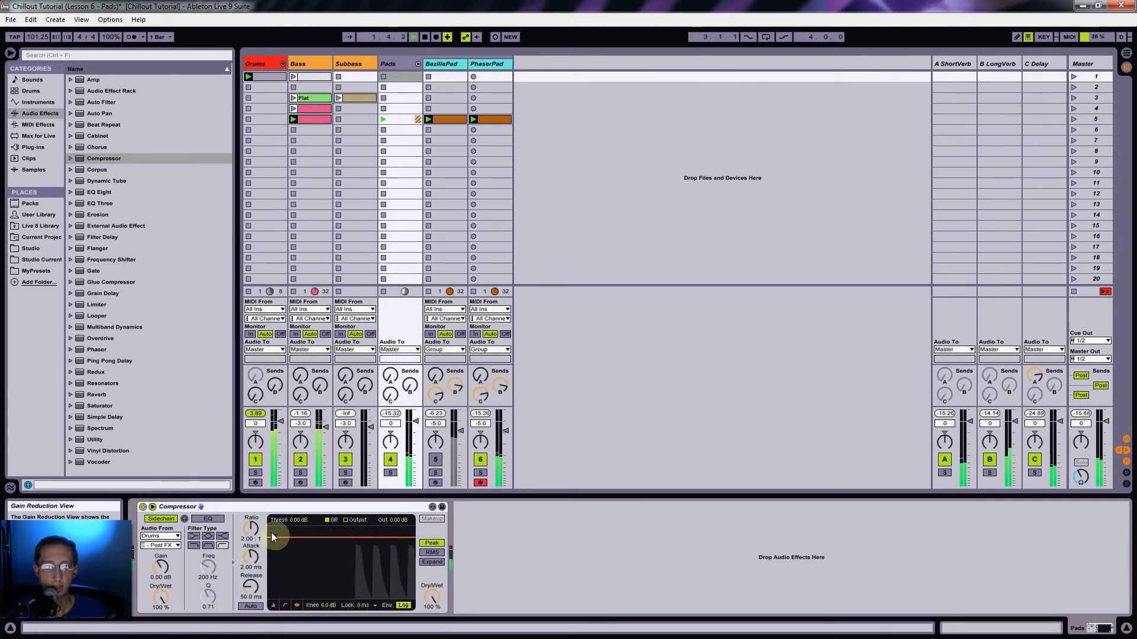
mouse_move(296, 520)
mouse_down()
mouse_move(296, 532)
mouse_move(283, 529)
mouse_up()
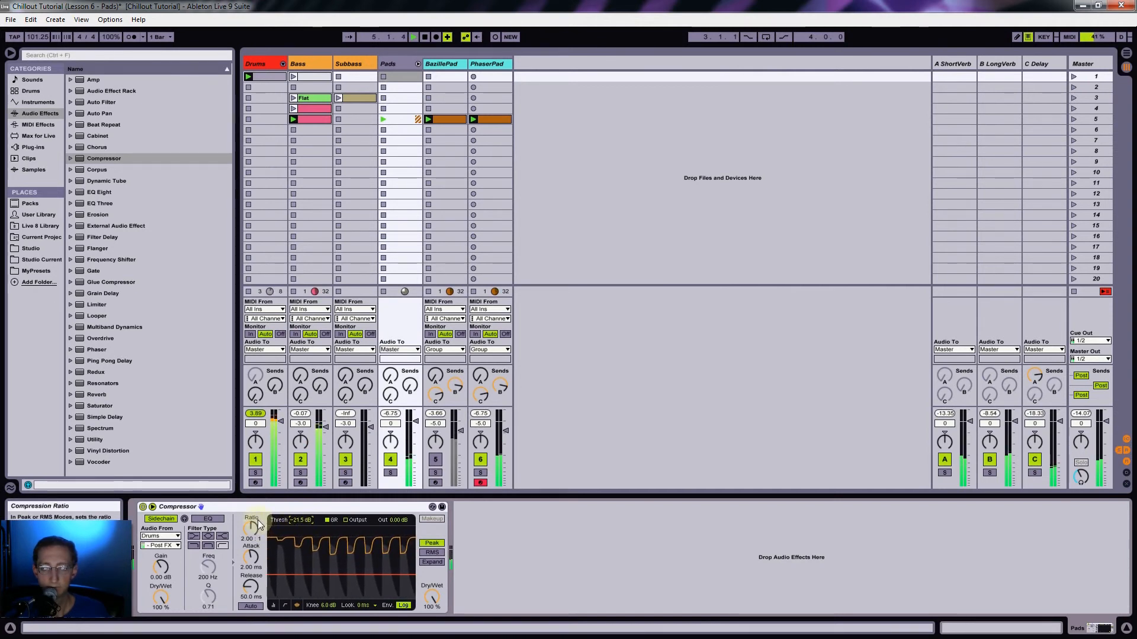
drag(256, 539, 250, 529)
drag(251, 591, 251, 578)
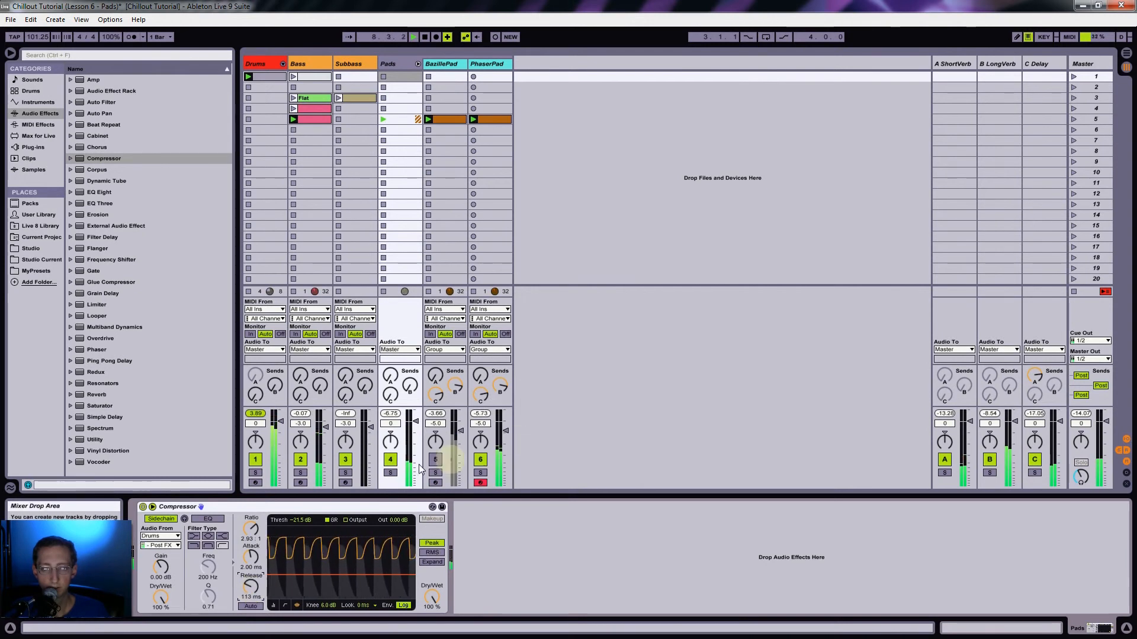
Step: Mute the Bass track and move the B LongVerb and C Delay sends from BazillePad and PhaserPad onto the Pads group
click(301, 460)
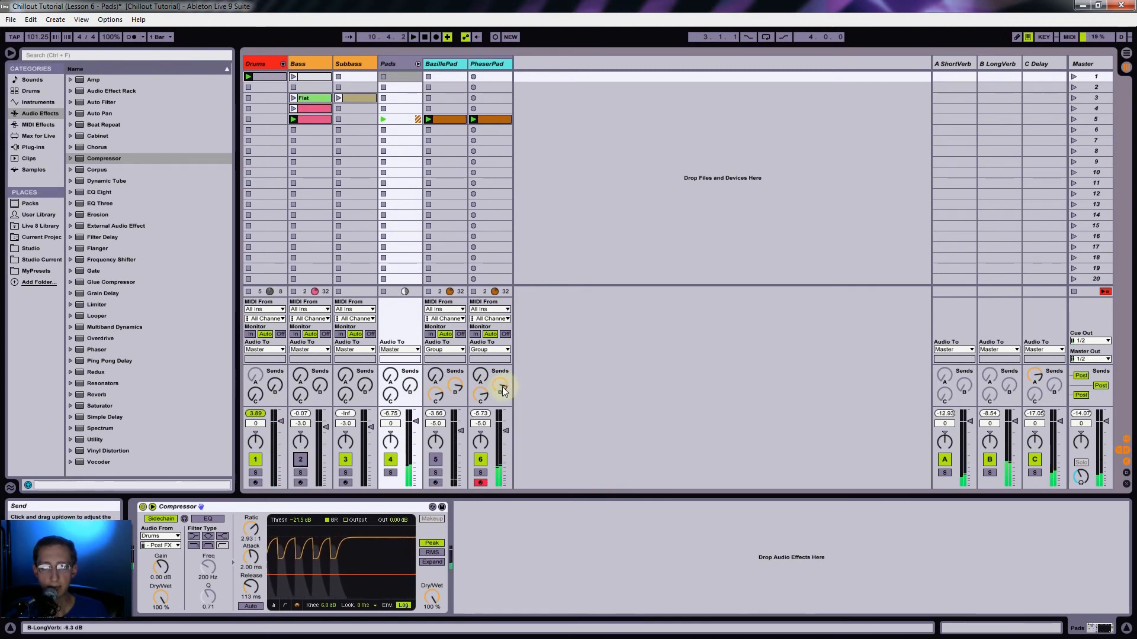
drag(500, 386, 480, 424)
drag(435, 376, 434, 405)
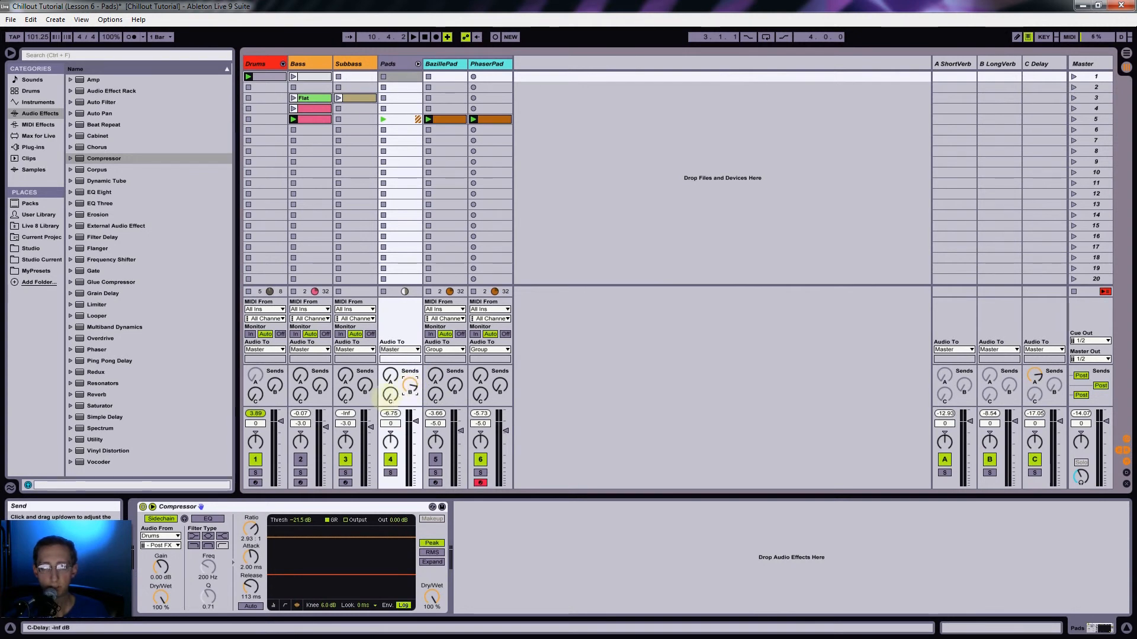
key(space)
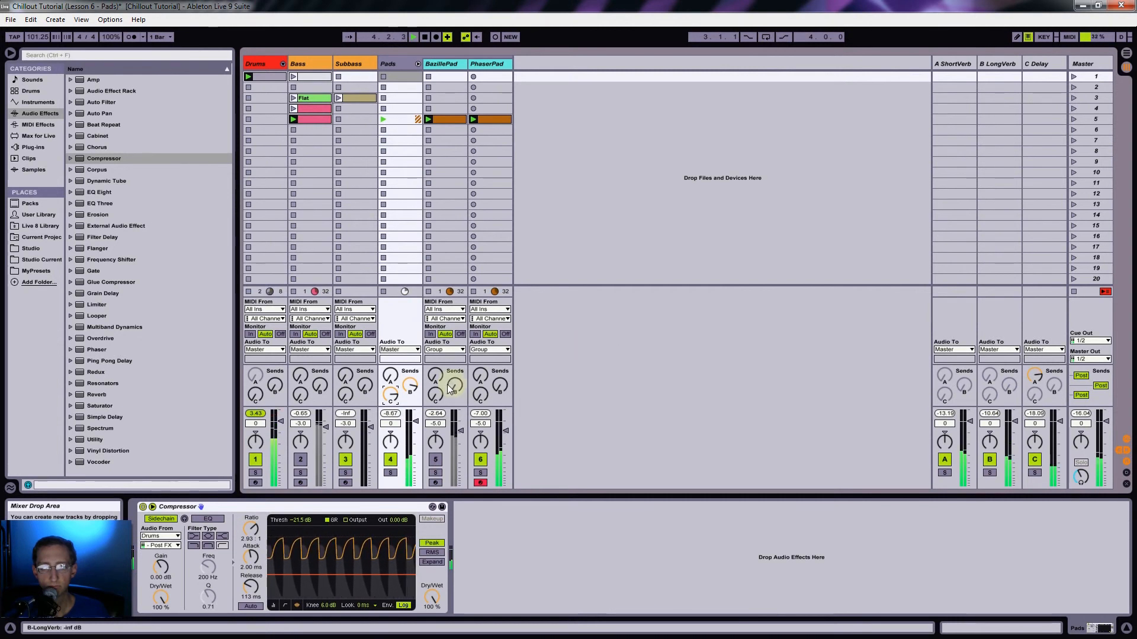
drag(410, 385, 411, 344)
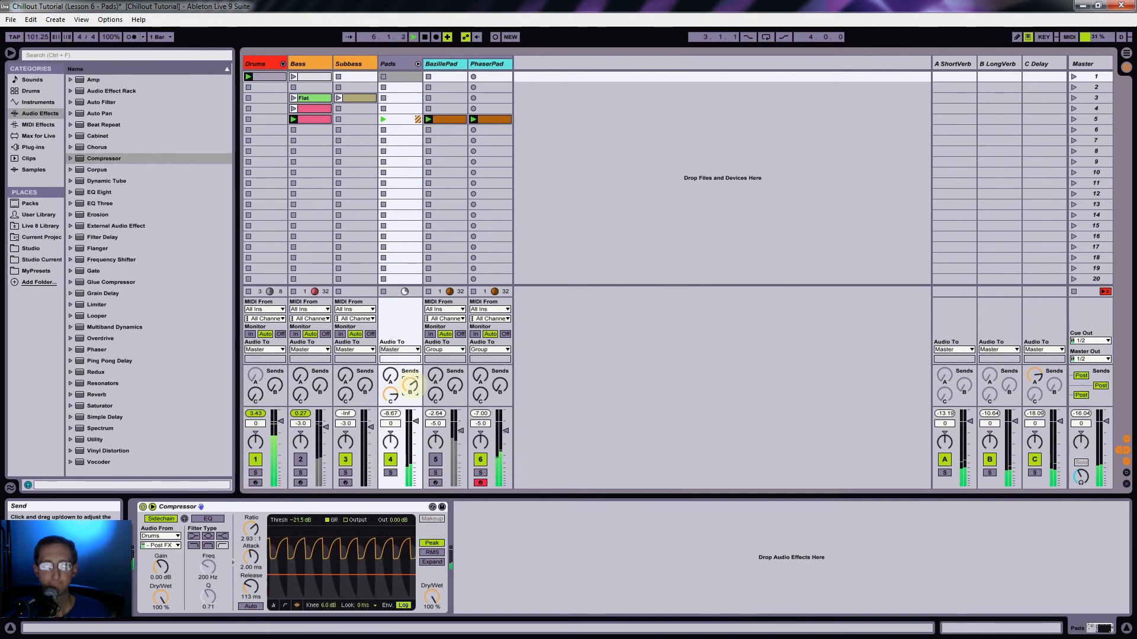
Step: Copy the Pads group's Compressor after 2C-Aether on the B LongVerb return and set its release to 68.4 ms
click(368, 510)
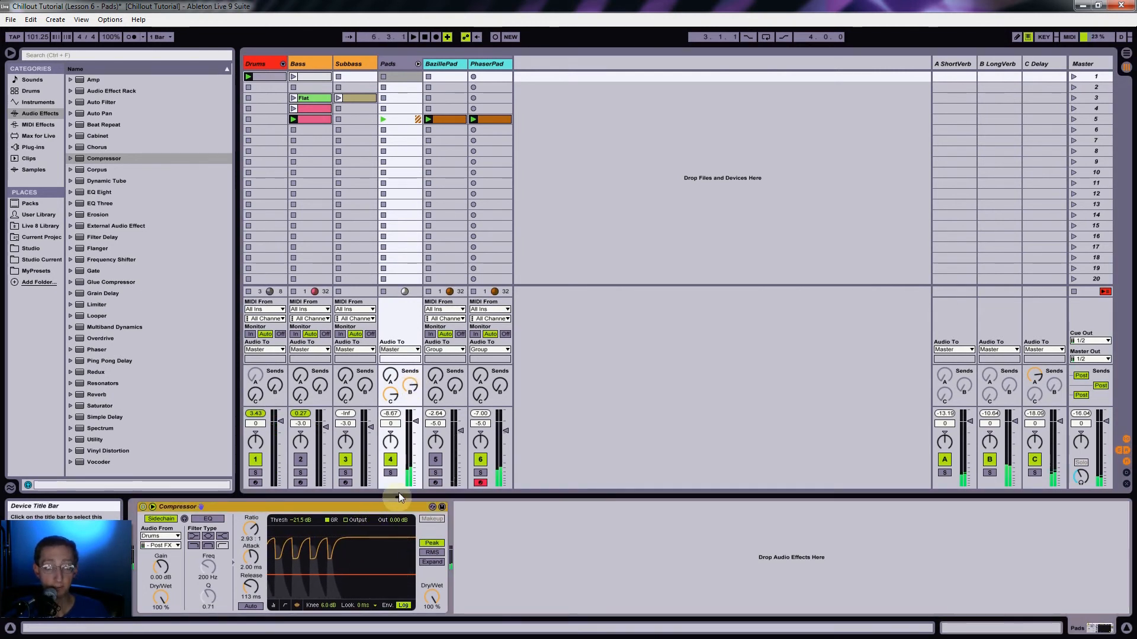
click(996, 67)
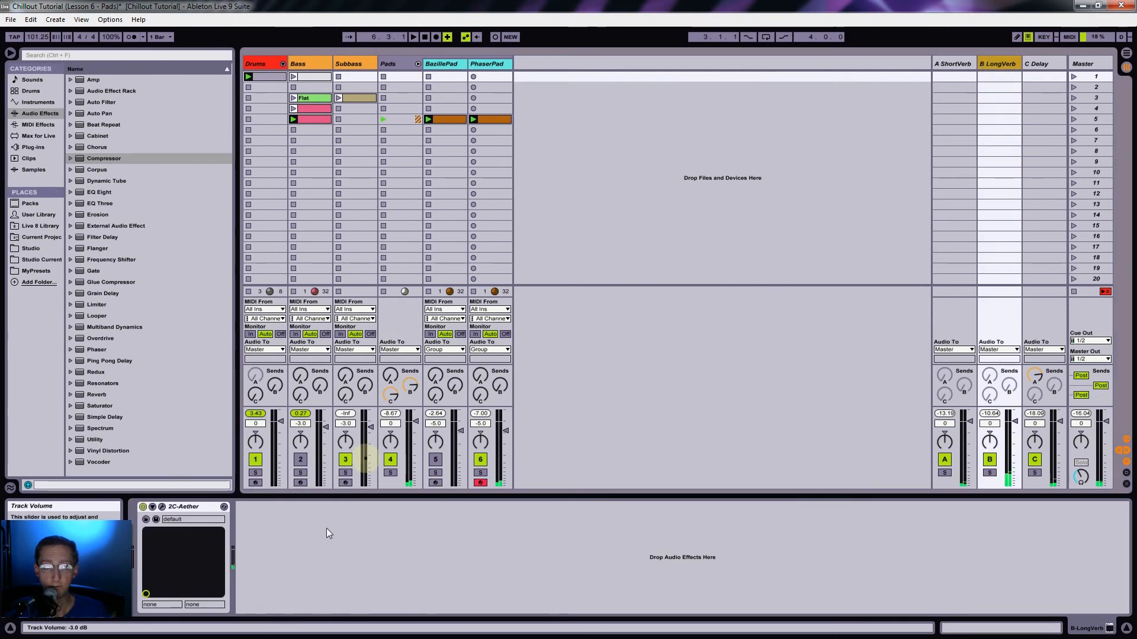
click(270, 575)
key(ctrl+v)
drag(347, 592, 346, 595)
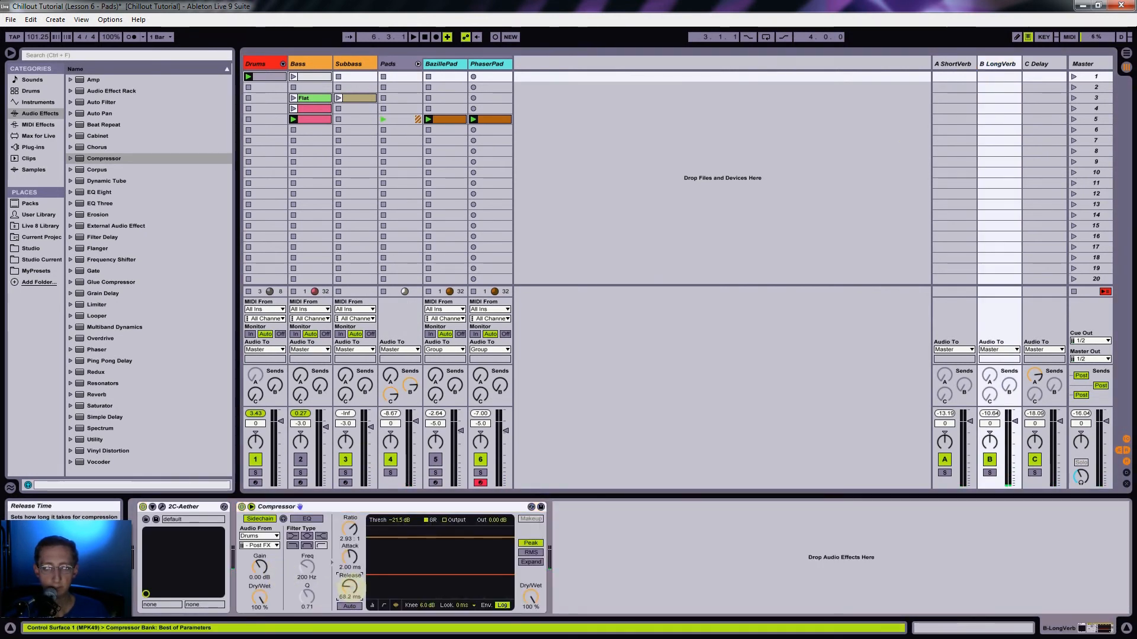
key(space)
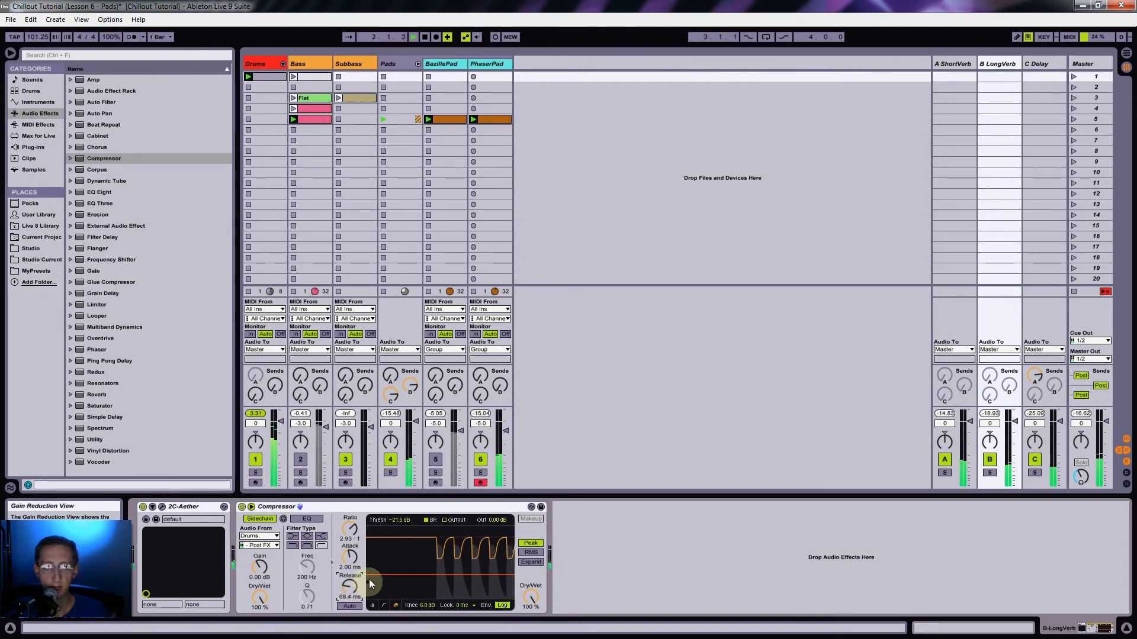
Step: Copy the B LongVerb Compressor onto the A ShortVerb return track after 2C-Aether
click(459, 507)
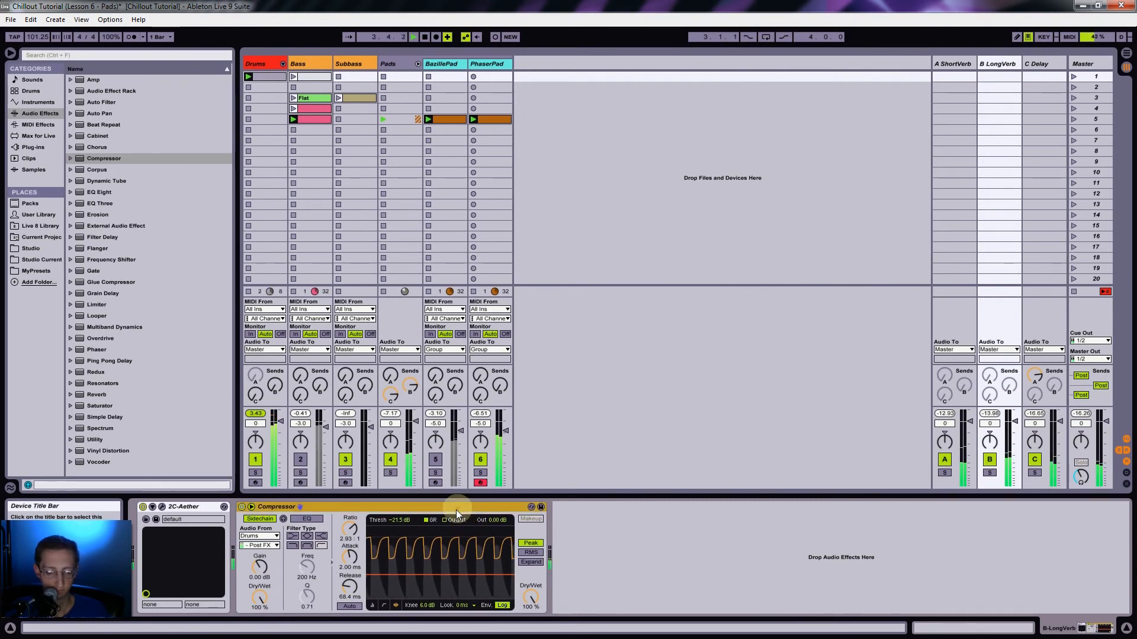
key(Delete)
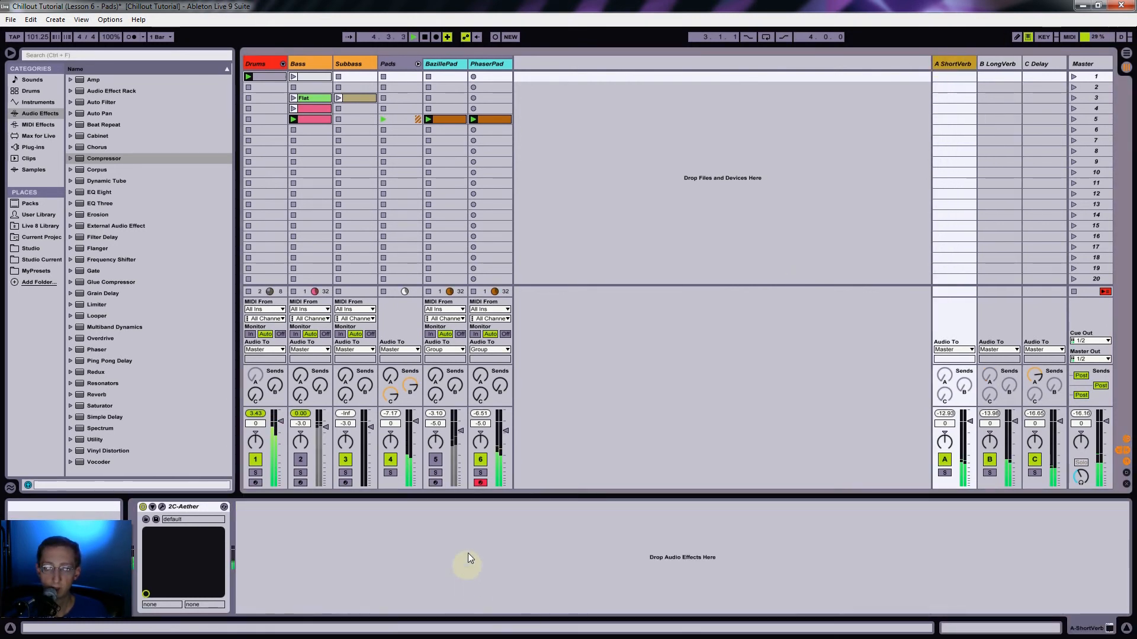
key(ctrl+z)
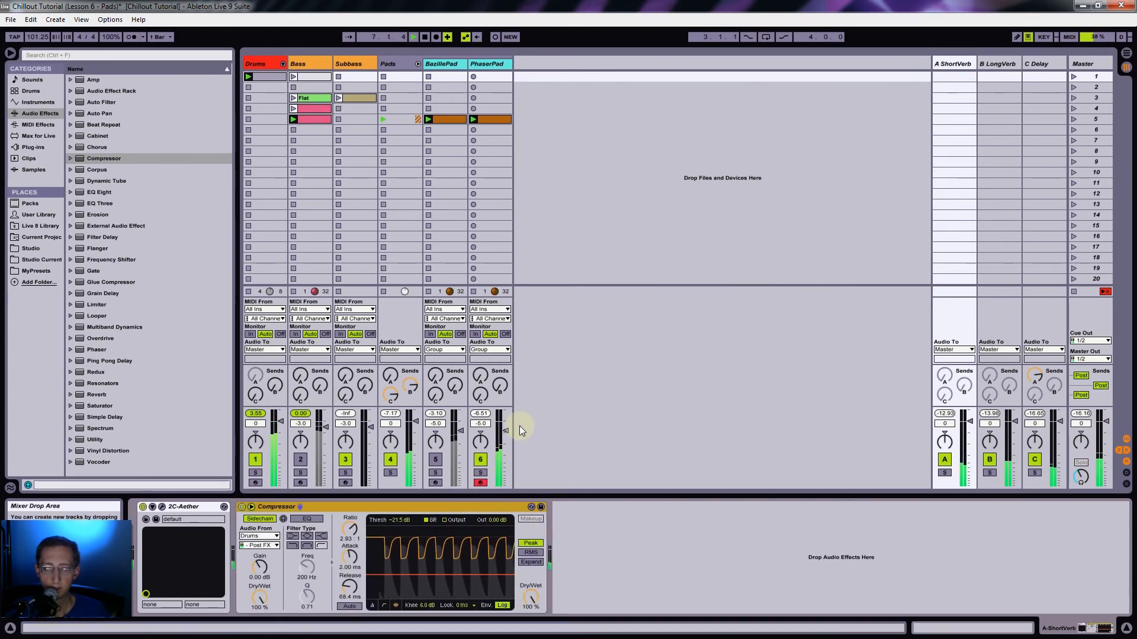
Step: Transpose all notes of the PhaserPad clip in scene 5 down one octave and audition the track soloed
click(484, 66)
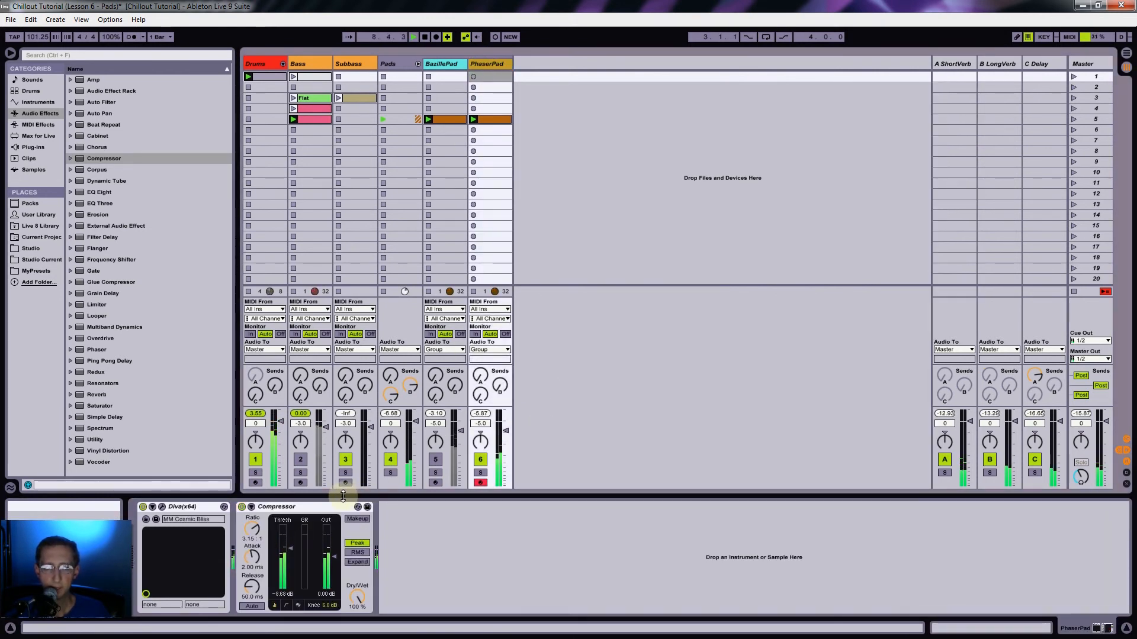
click(489, 119)
click(439, 437)
key(ctrl+a)
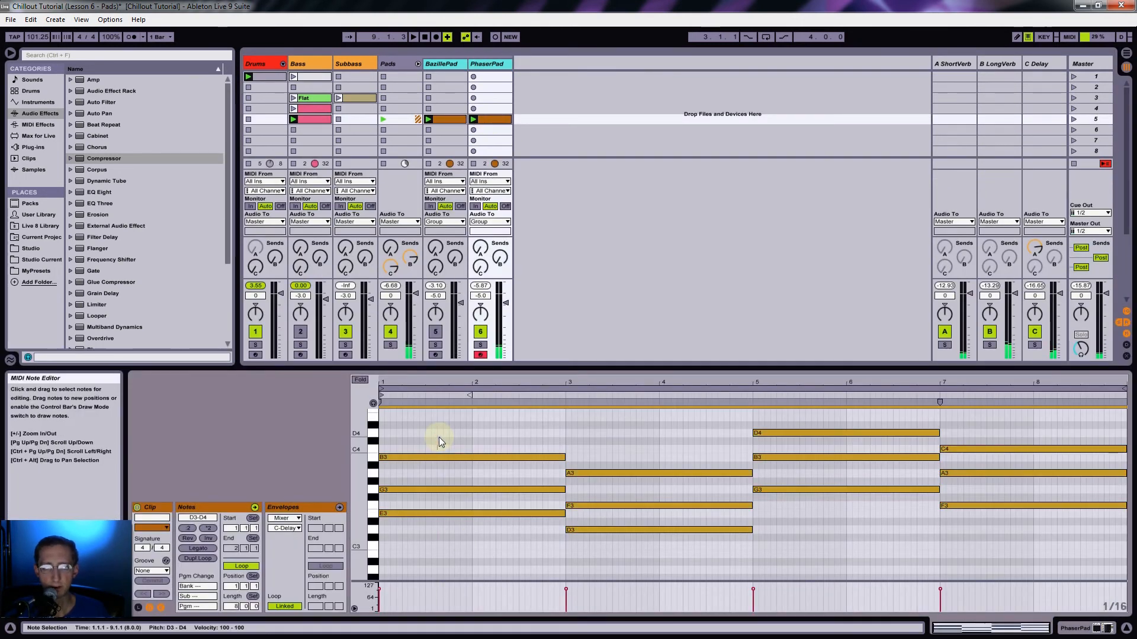
key(shift+Down)
click(481, 345)
key(space)
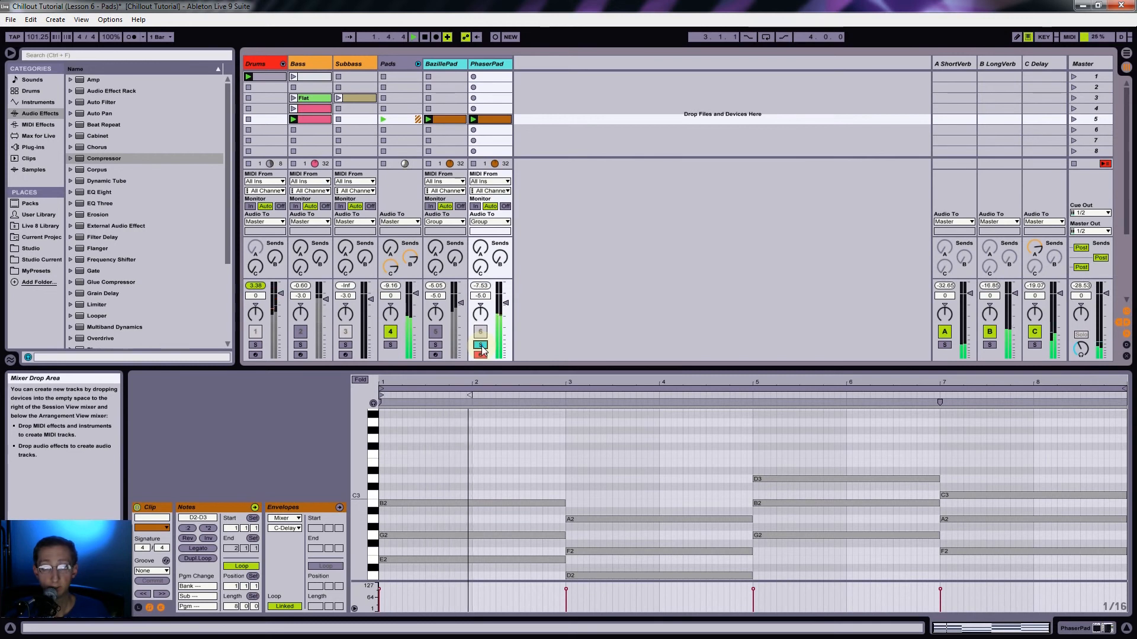
Step: Transpose all notes of the PhaserPad clip back up one octave and unsolo the track
click(473, 468)
key(ctrl+a)
key(shift+Up)
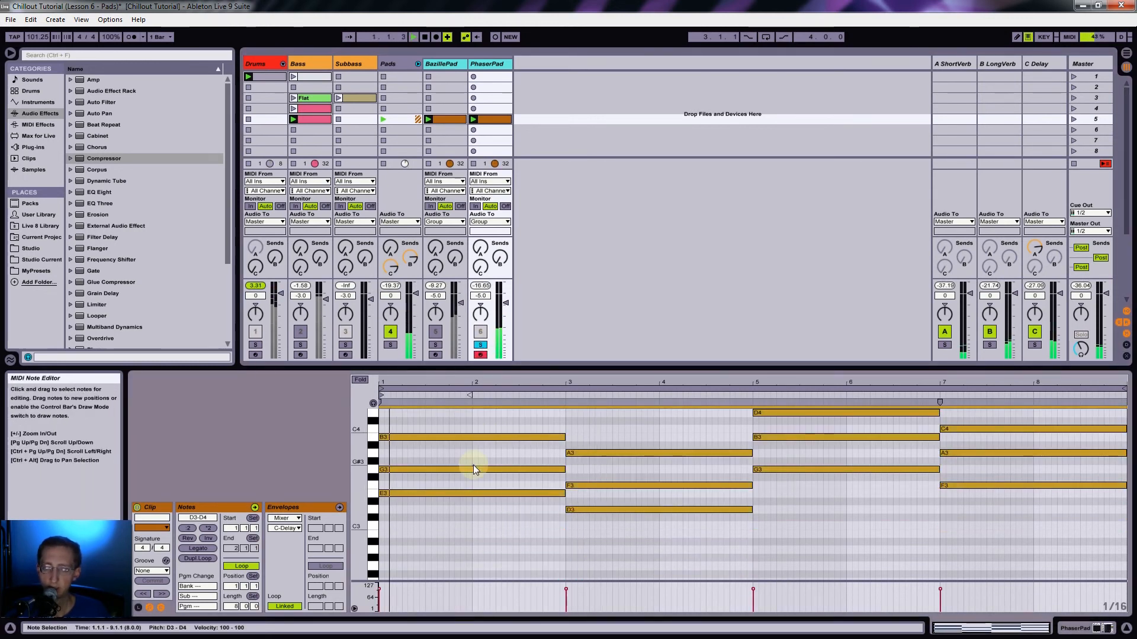
click(481, 345)
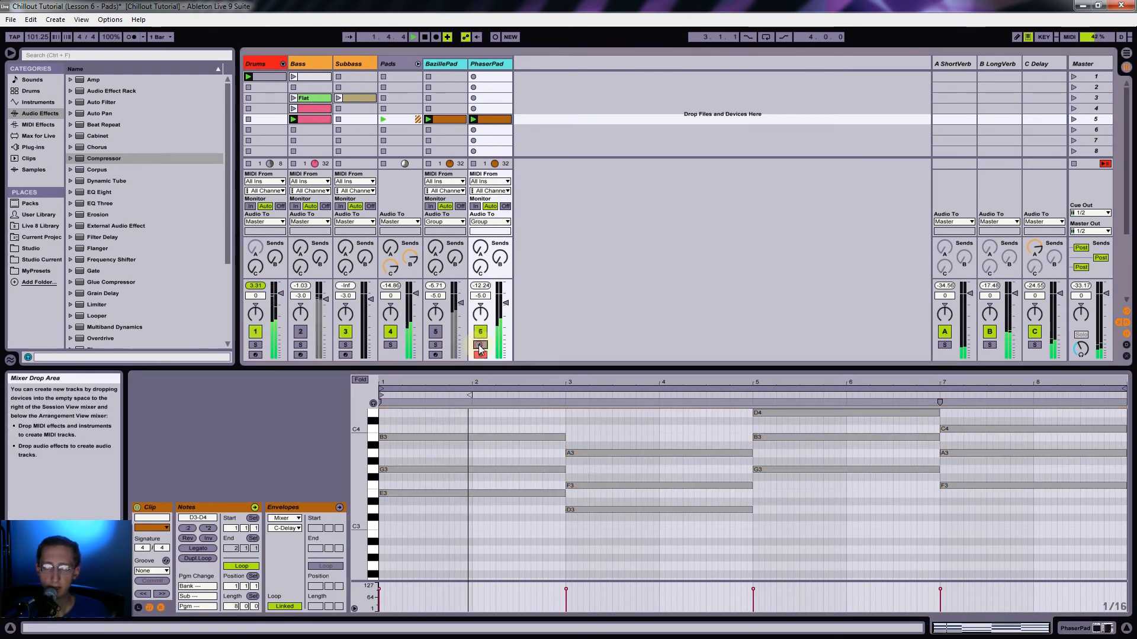
Step: Unmute the Bass track and compare the pads by playing BazillePad in place of PhaserPad, then restore PhaserPad as the active pad
click(301, 332)
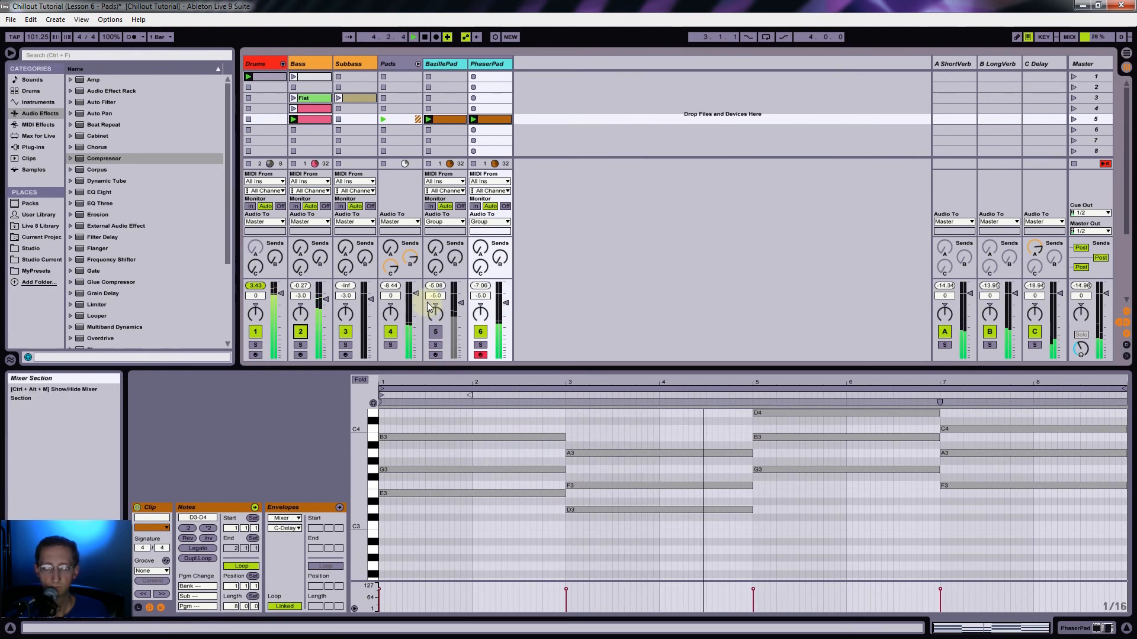
click(435, 331)
click(480, 332)
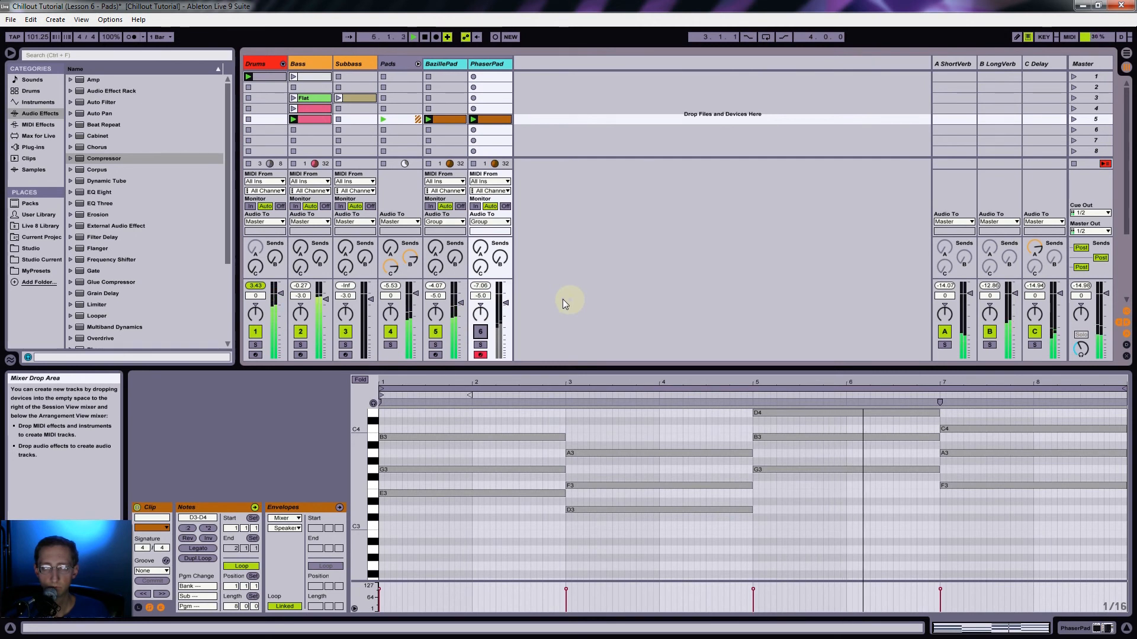
click(435, 346)
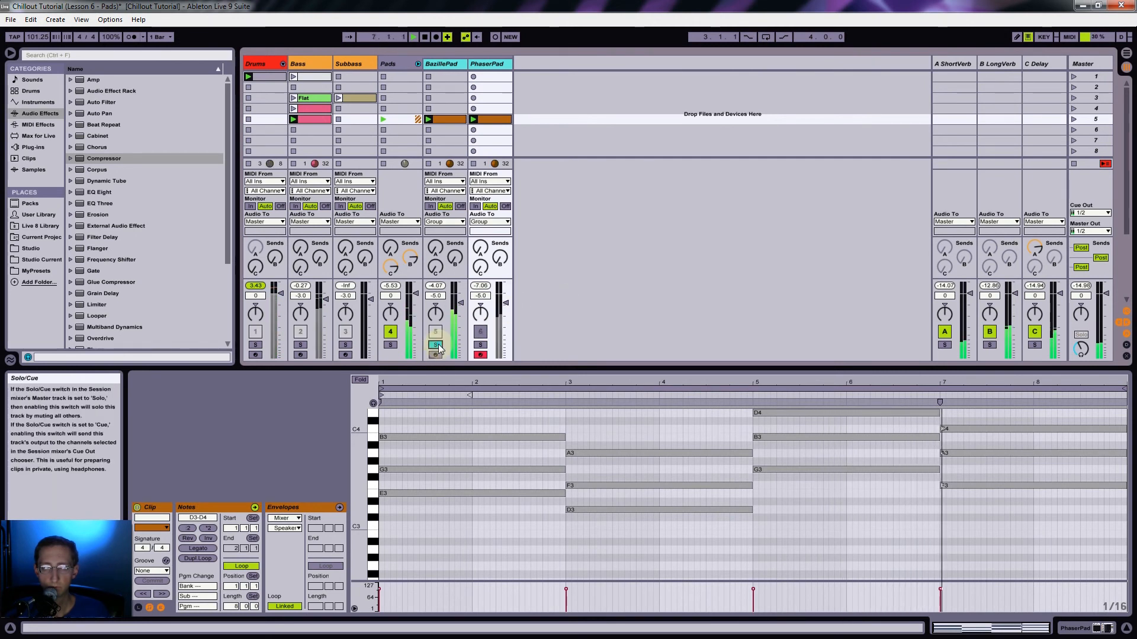
click(435, 345)
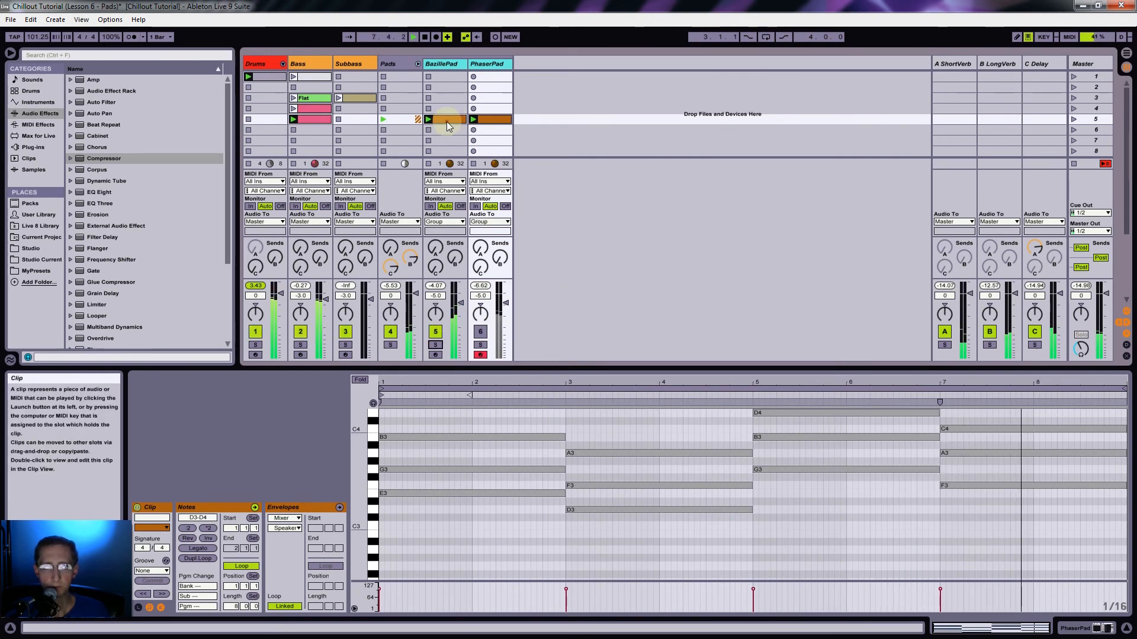
click(436, 332)
click(480, 332)
Step: Add an Auto Pan to the PhaserPad track with amount 100% and a tempo-synced rate
double_click(494, 65)
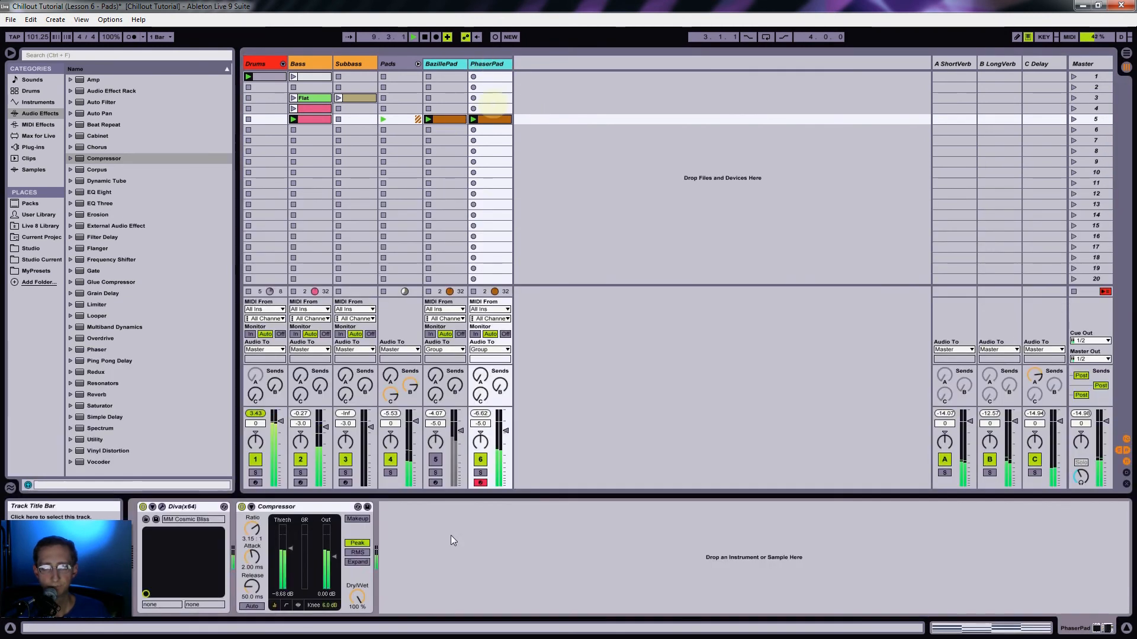
click(98, 112)
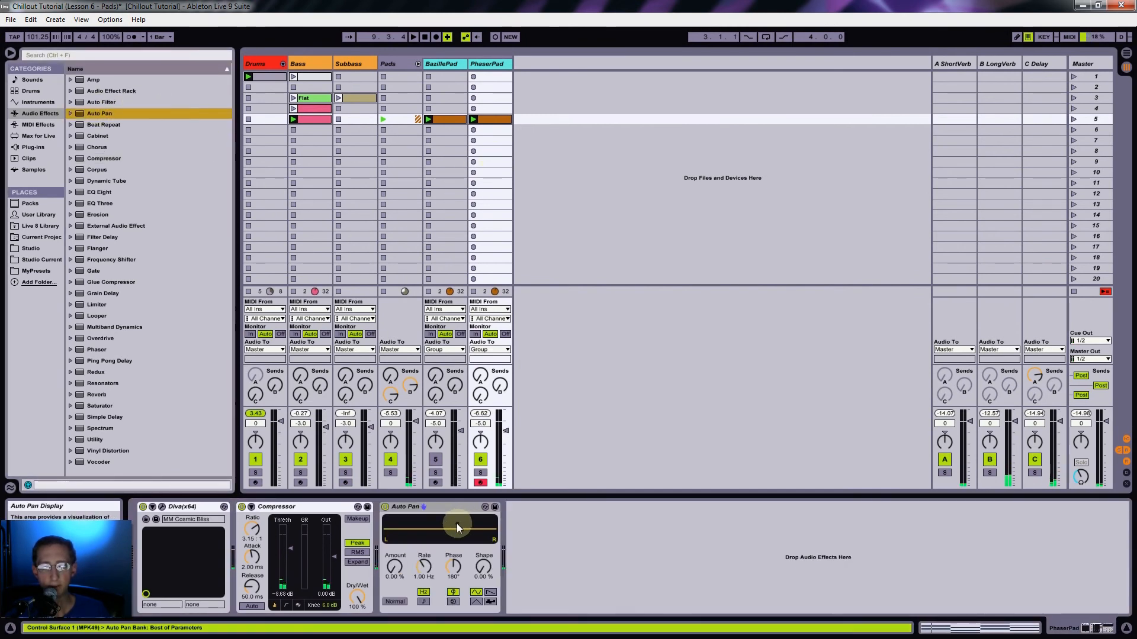
drag(395, 569, 395, 510)
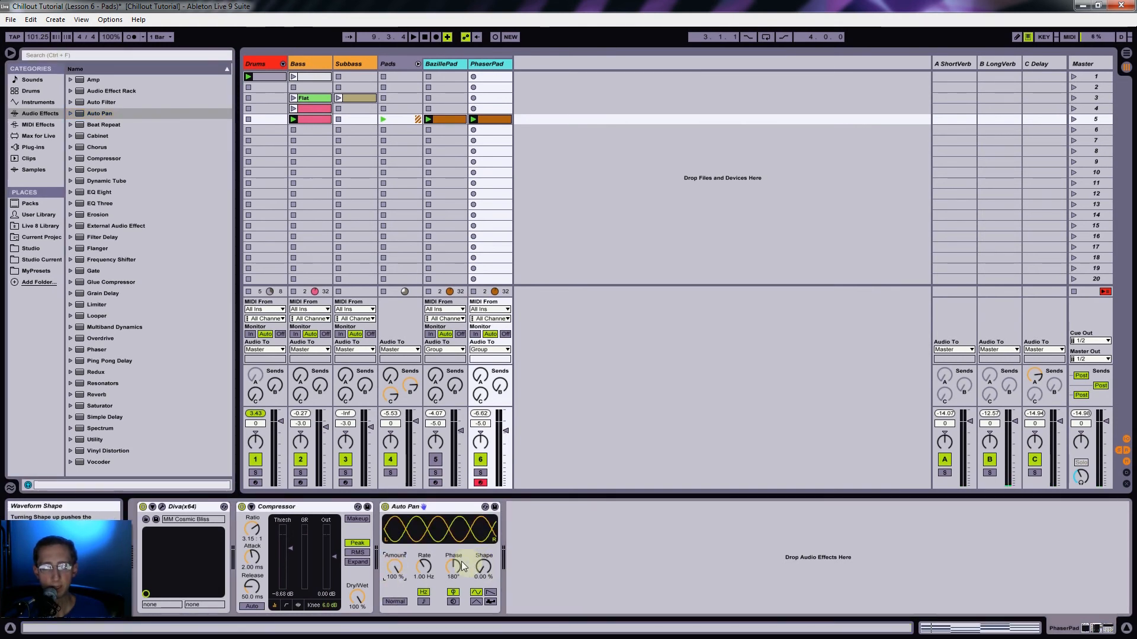
click(423, 602)
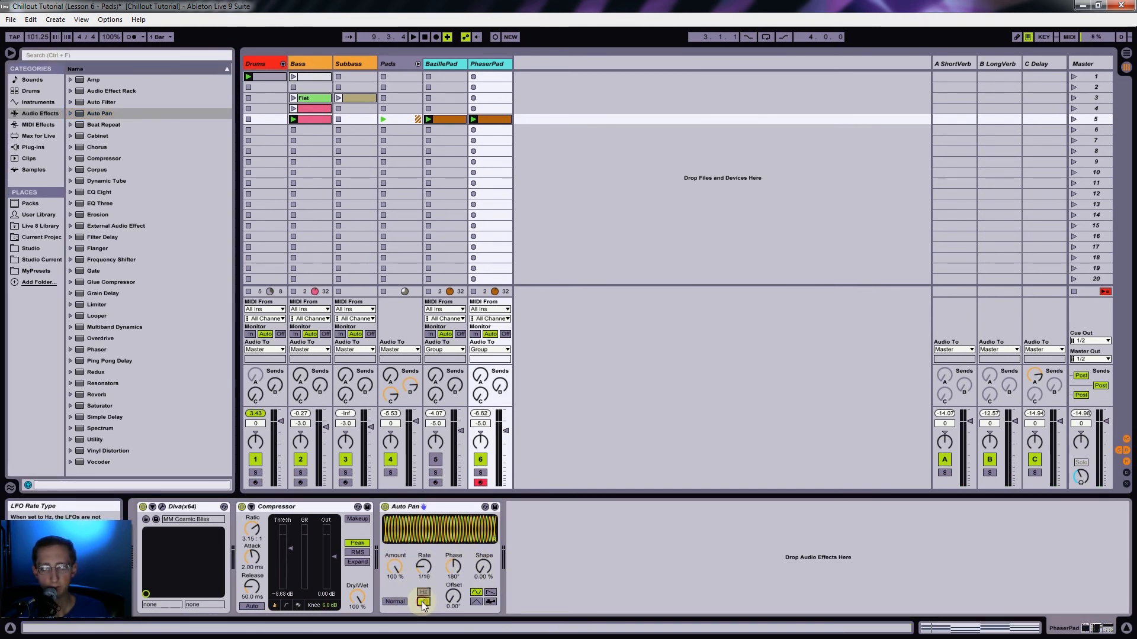
Step: Set the Auto Pan's phase to 0° and shape to 93.7%, and slow its synced rate
drag(457, 565, 456, 539)
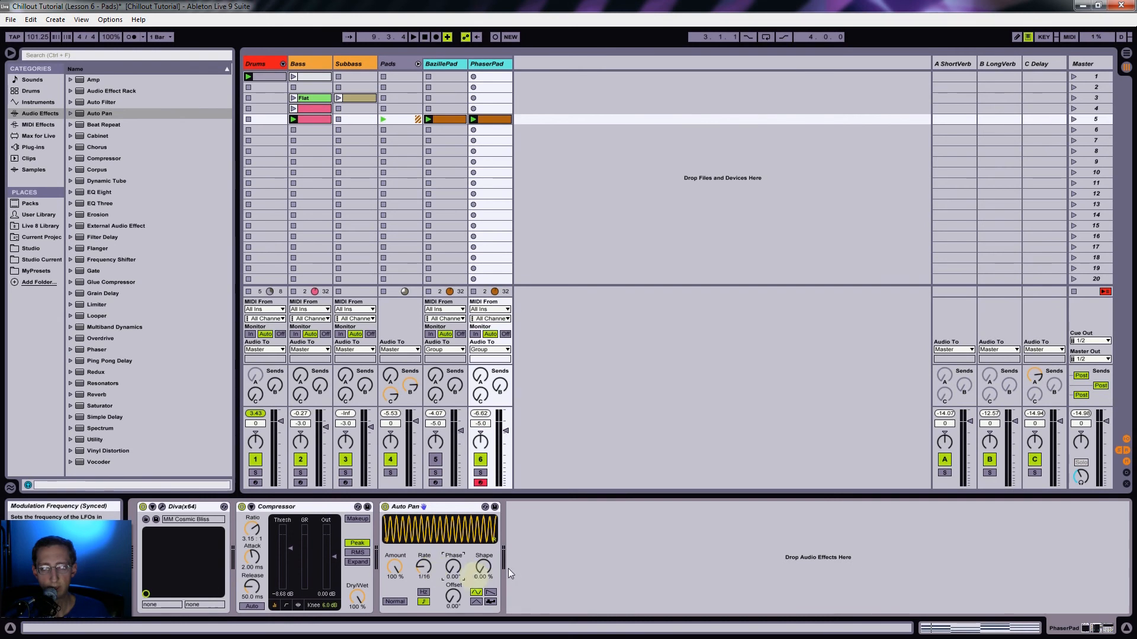
drag(483, 567, 483, 547)
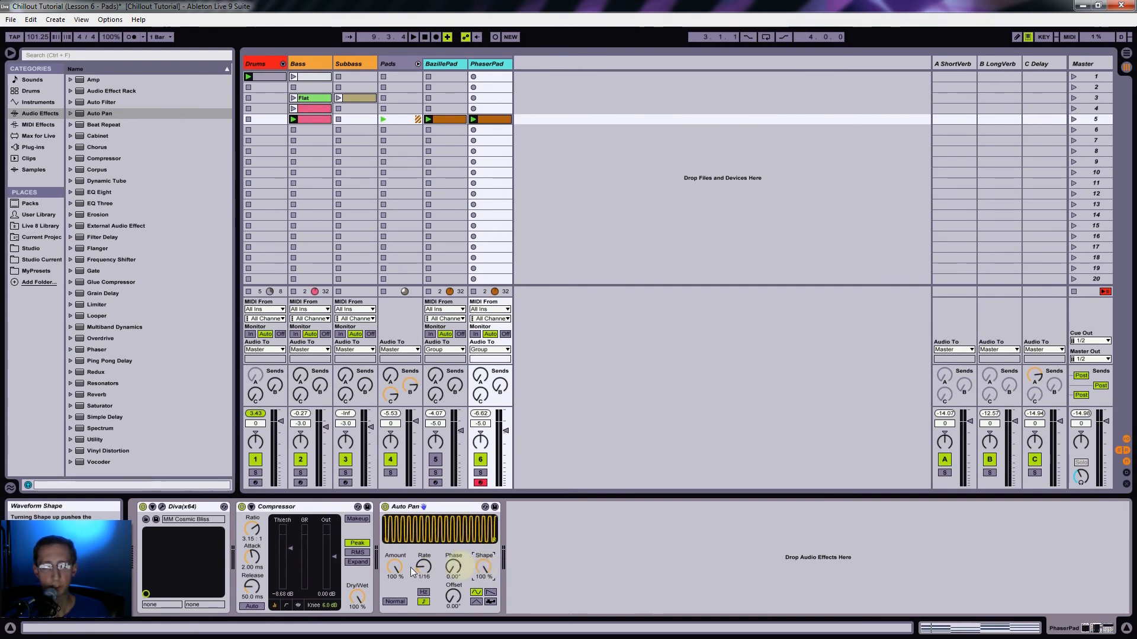
mouse_move(423, 568)
mouse_down()
mouse_move(423, 590)
mouse_move(478, 573)
mouse_move(424, 550)
mouse_up()
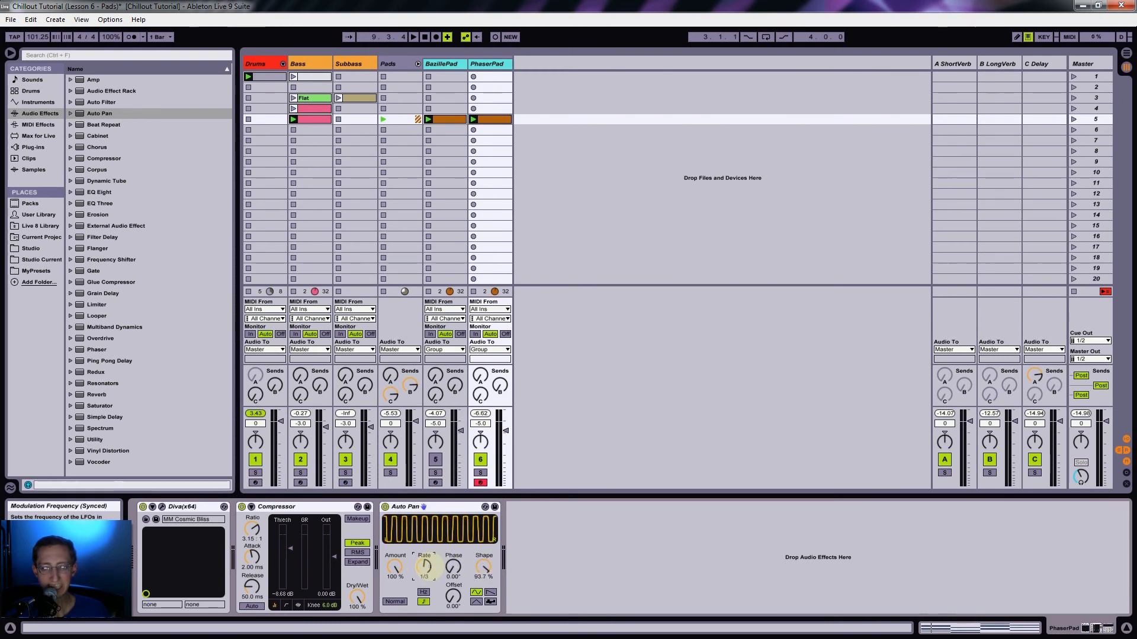
Step: Set the PhaserPad Auto Pan's rate to 1/16, play the track soloed while setting shape to 88.9% and offset to 180°, and unsolo it
drag(424, 567, 424, 557)
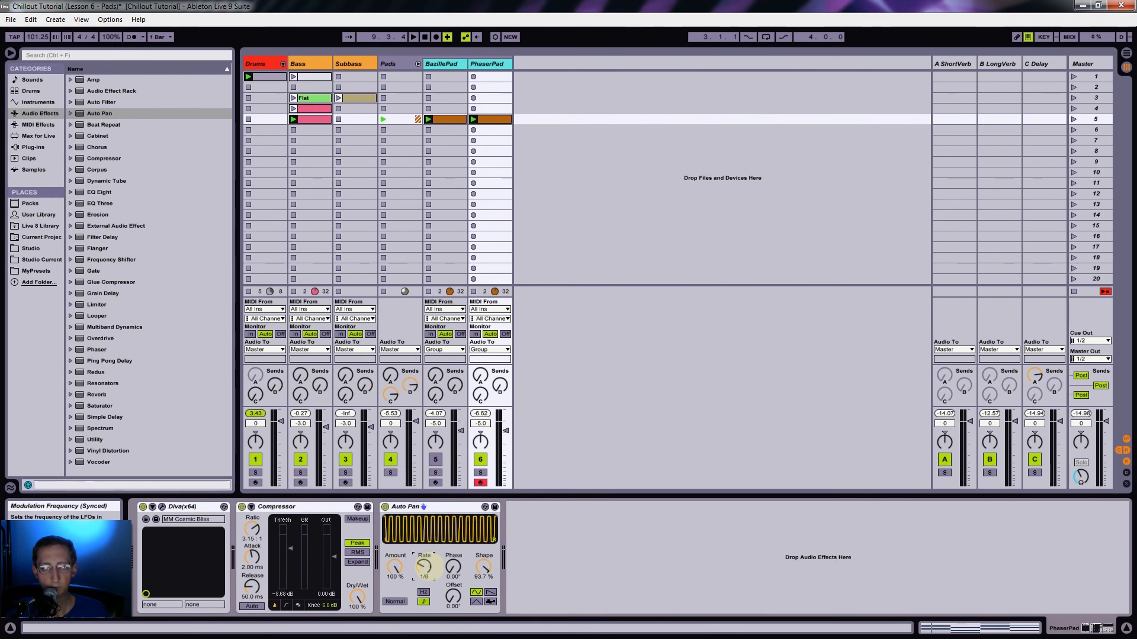
key(space)
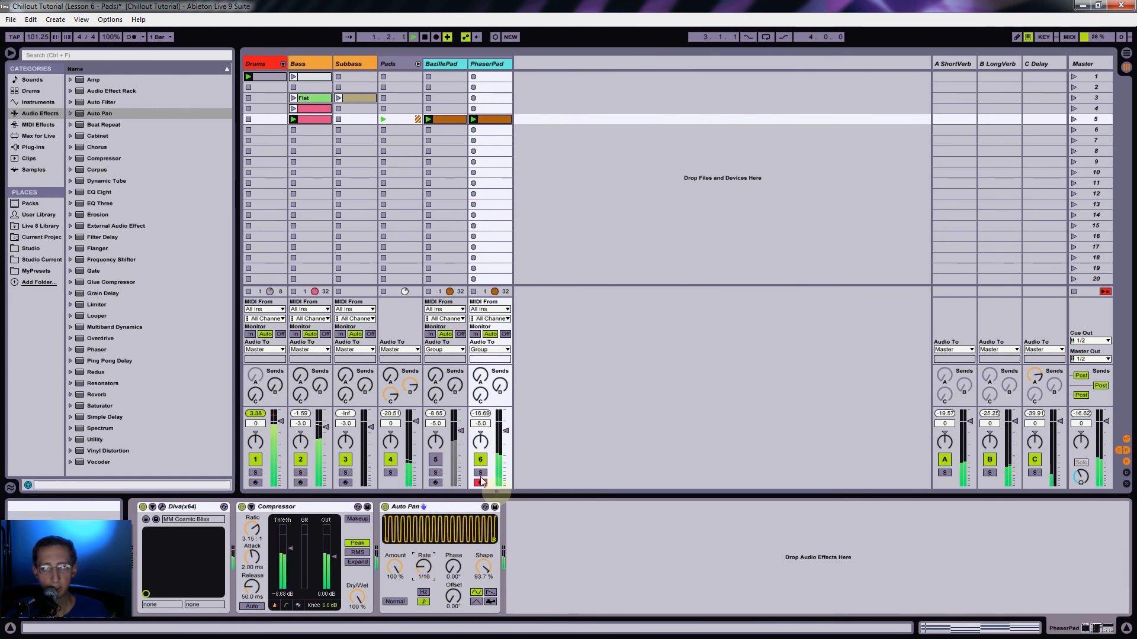
click(480, 474)
drag(484, 566, 484, 570)
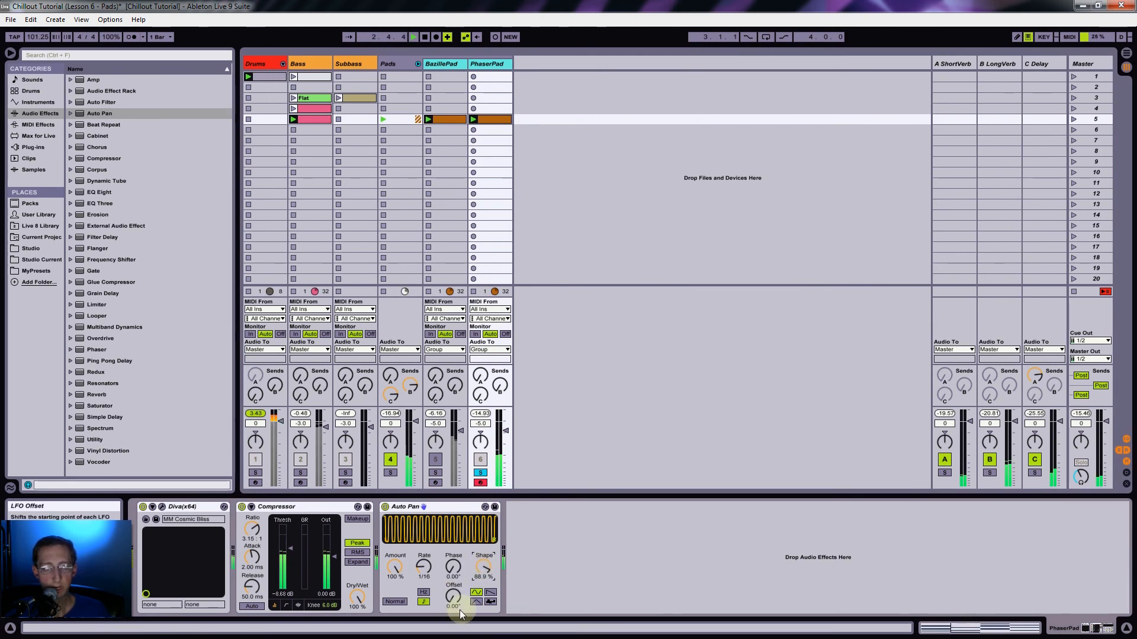
drag(457, 602, 457, 541)
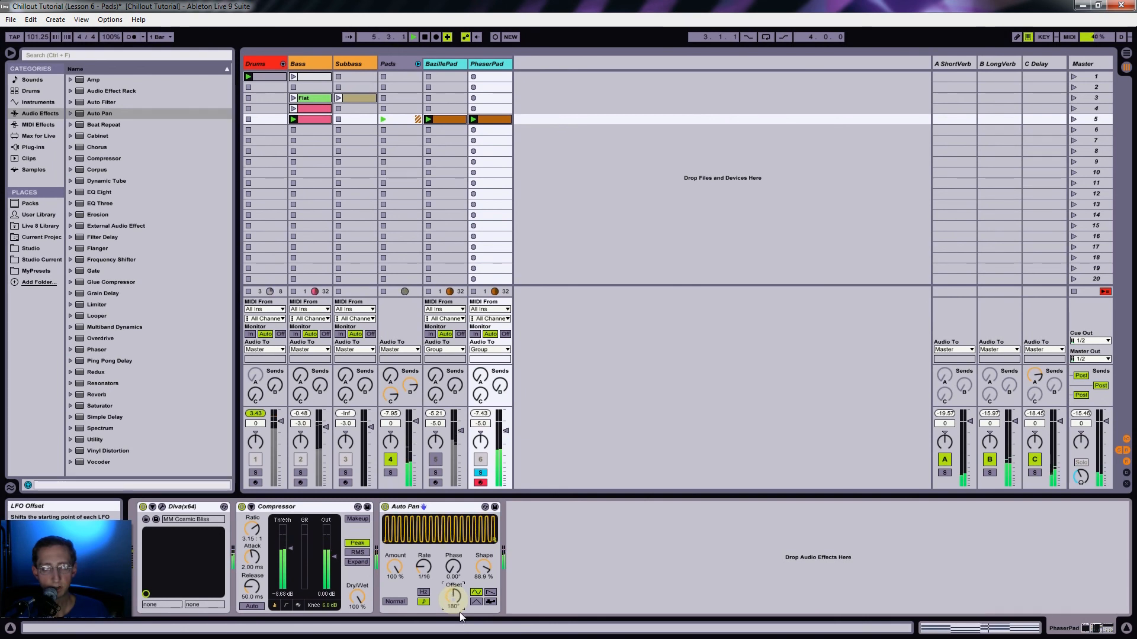
click(480, 472)
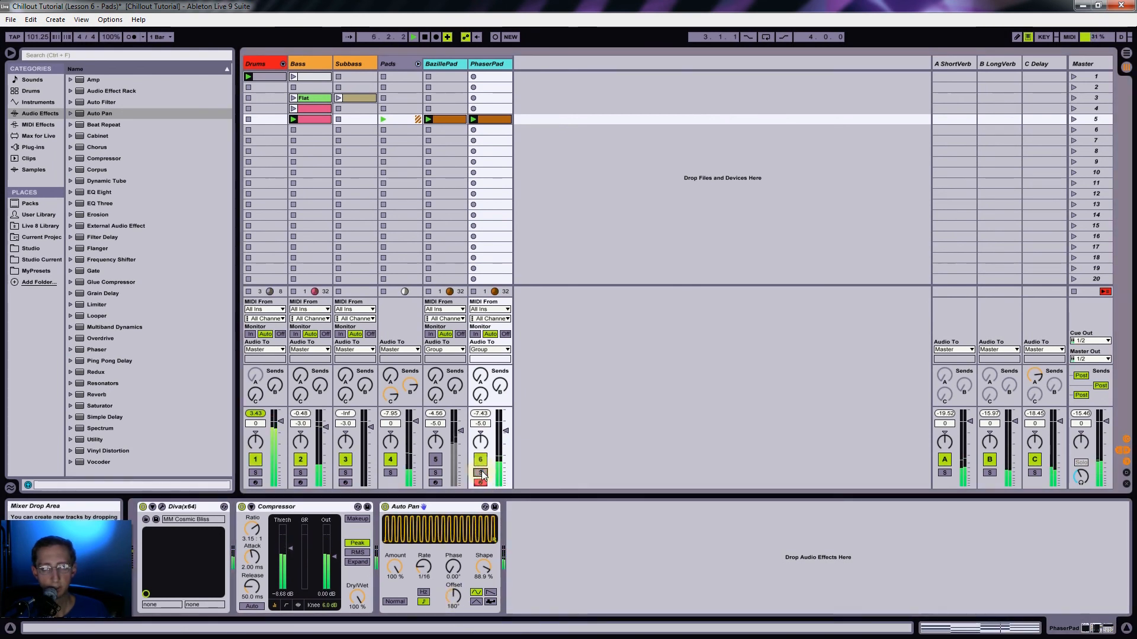
Step: Mute the Bass track while reducing PhaserPad's Auto Pan amount to 89.7%, and unmute the Bass again
click(300, 460)
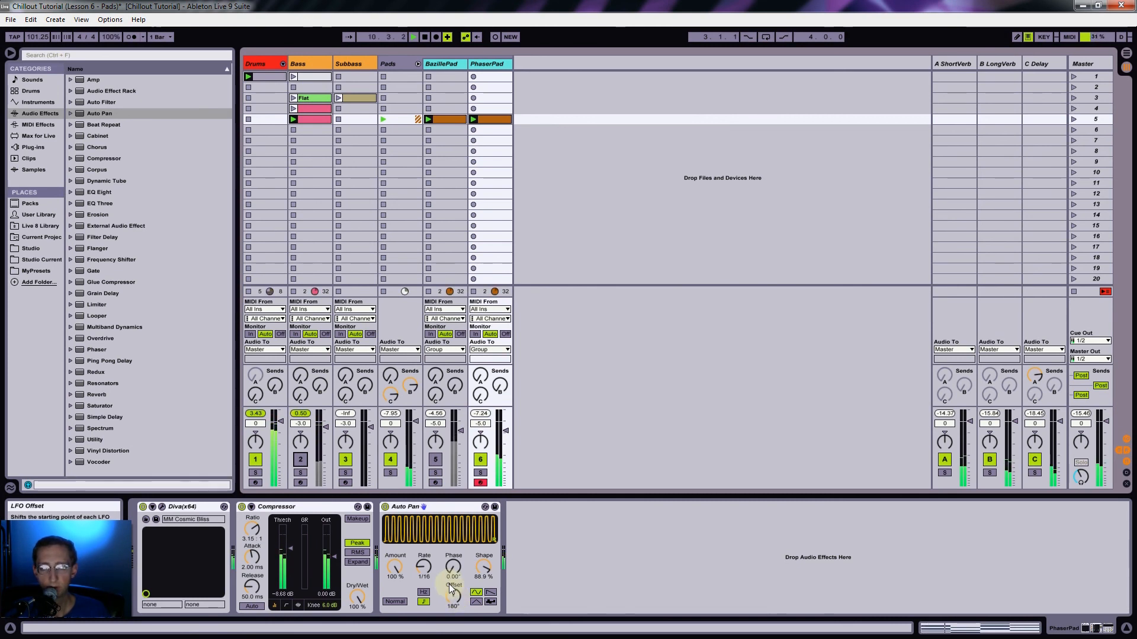
mouse_move(393, 567)
mouse_down()
mouse_move(394, 587)
mouse_move(389, 573)
mouse_up()
click(300, 459)
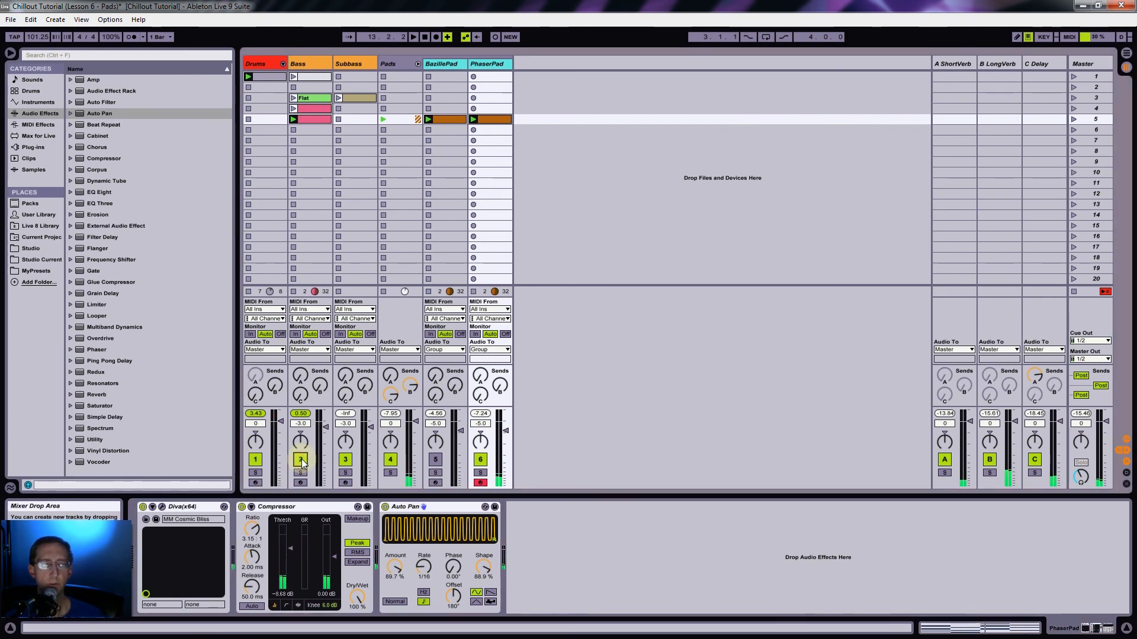